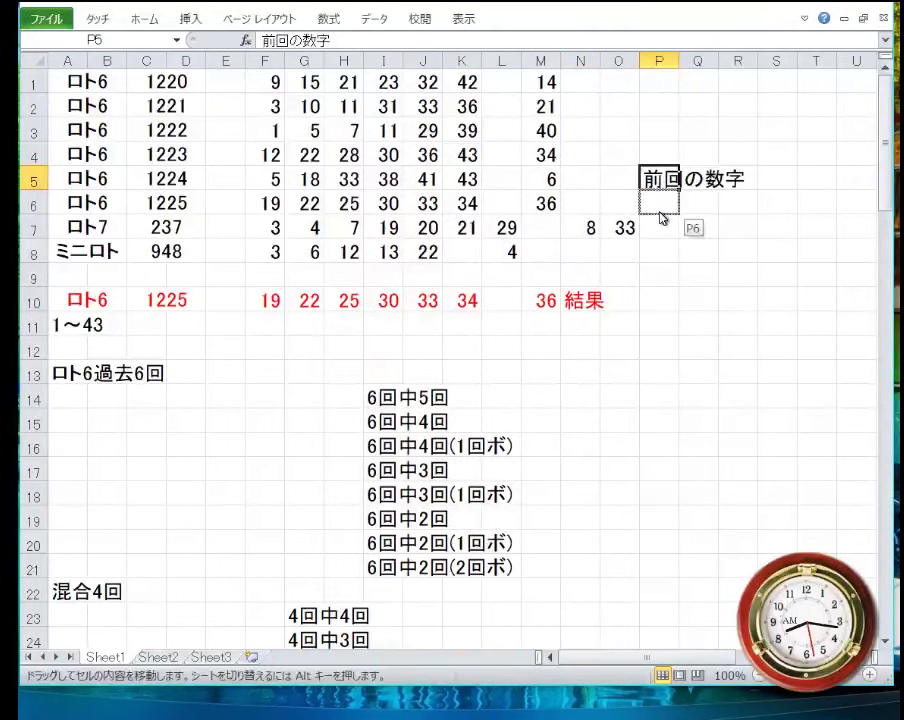
- Move the ロト7 row from row 7 to directly below the ミニロト row
click(428, 252)
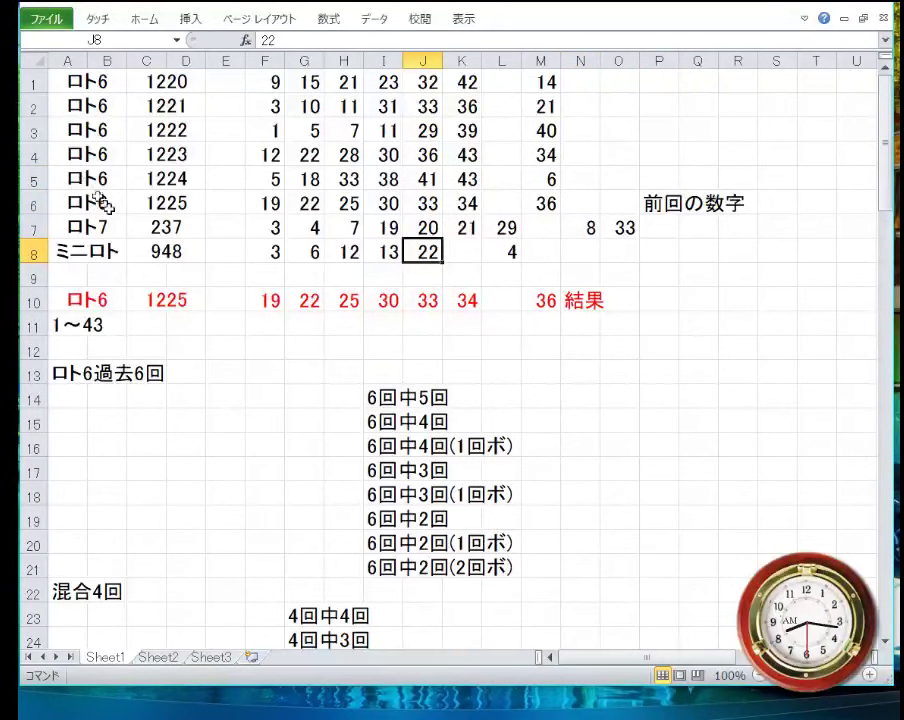
click(70, 227)
click(34, 227)
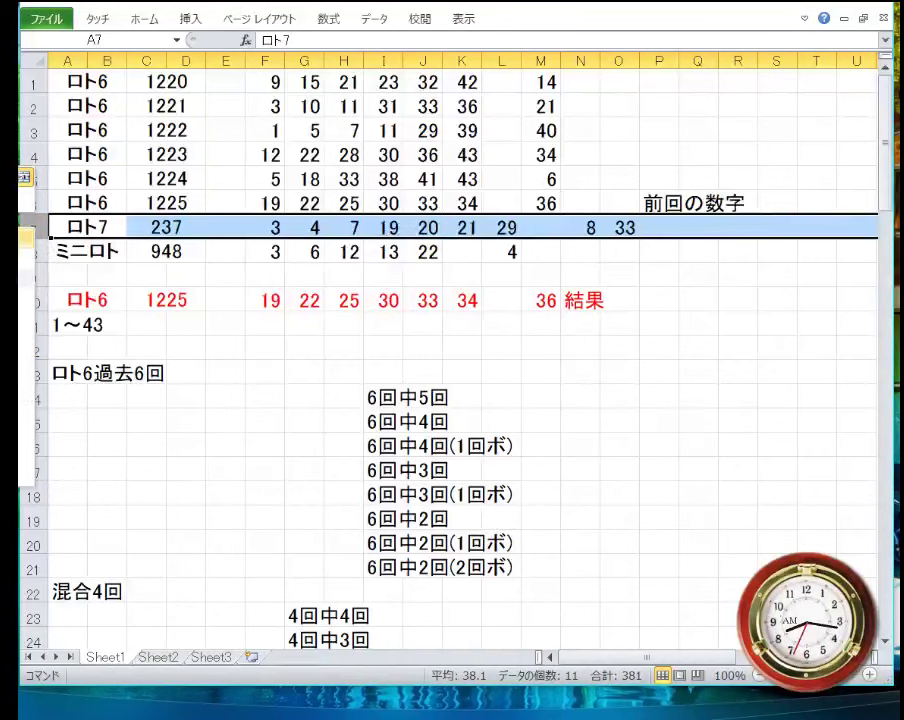
key(ctrl+c)
click(34, 276)
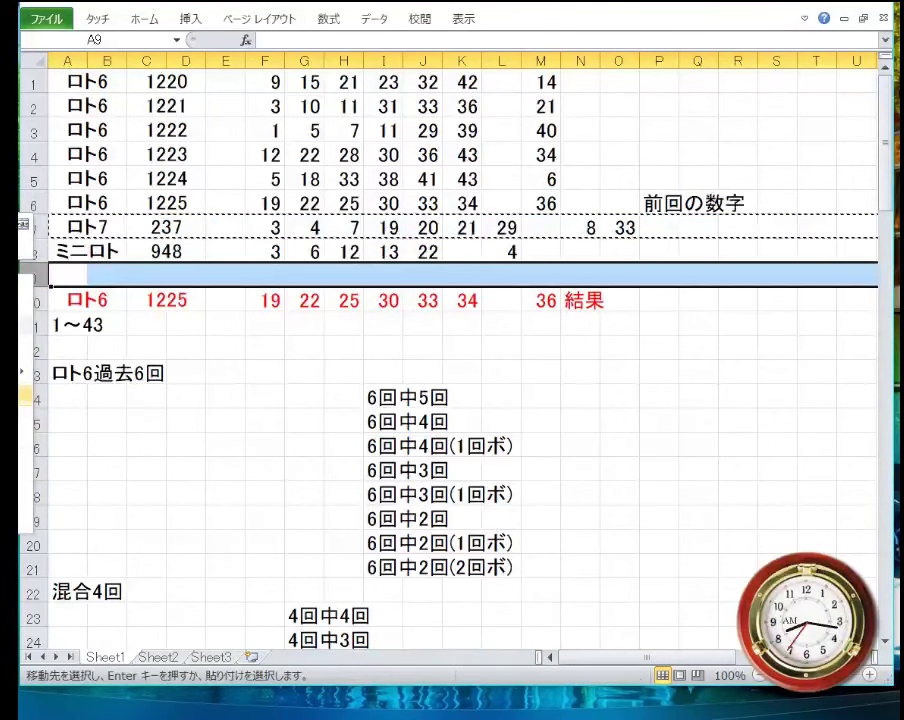
key(ctrl+plus)
click(222, 318)
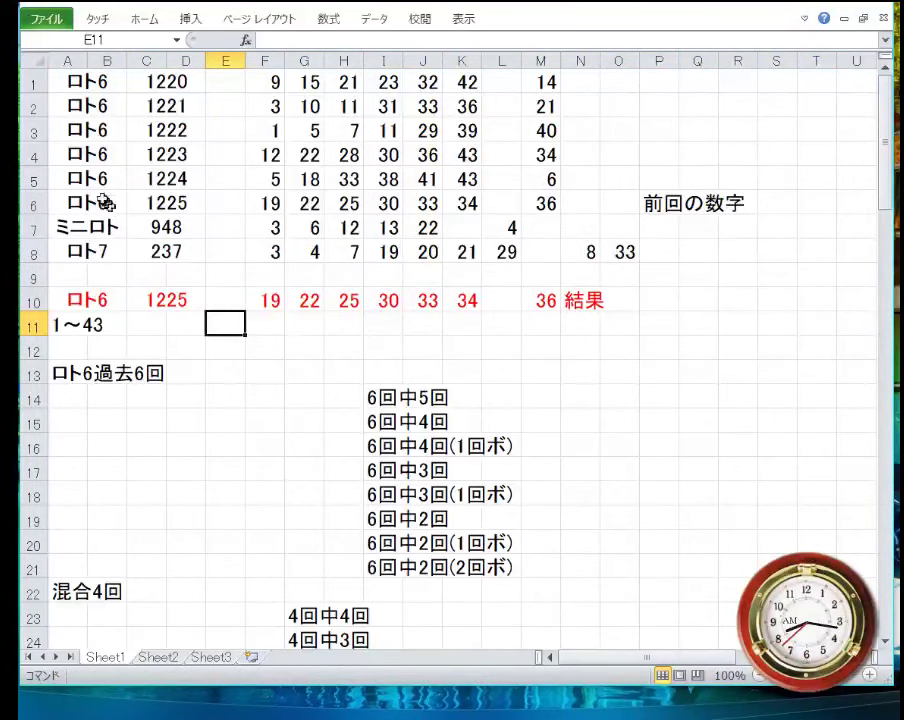
- Put a thick orange outline border around the draw results in A5:O8
drag(62, 179, 606, 240)
right_click(532, 232)
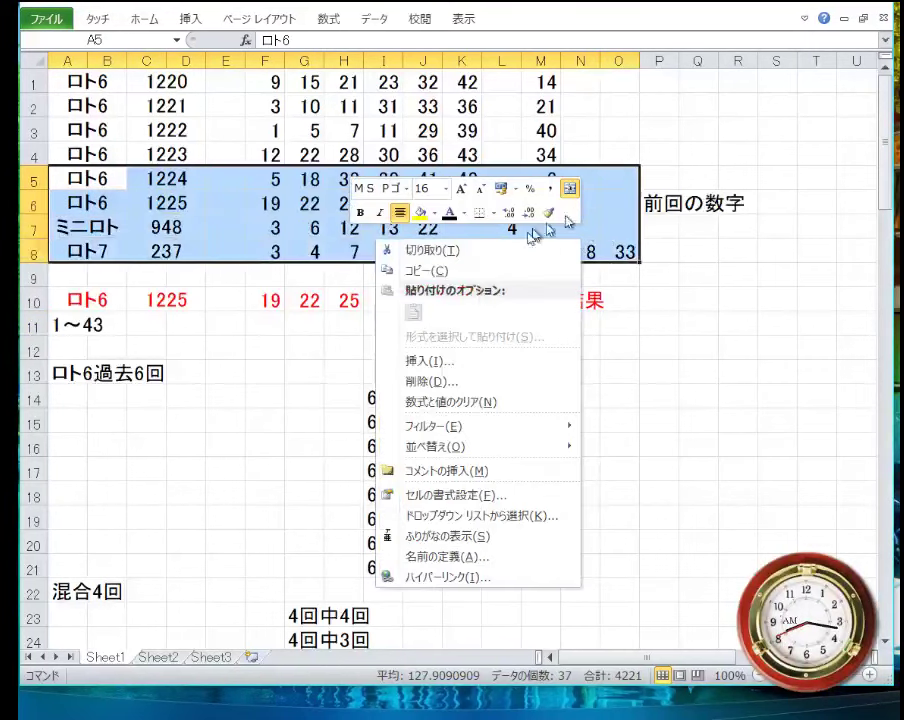
click(455, 494)
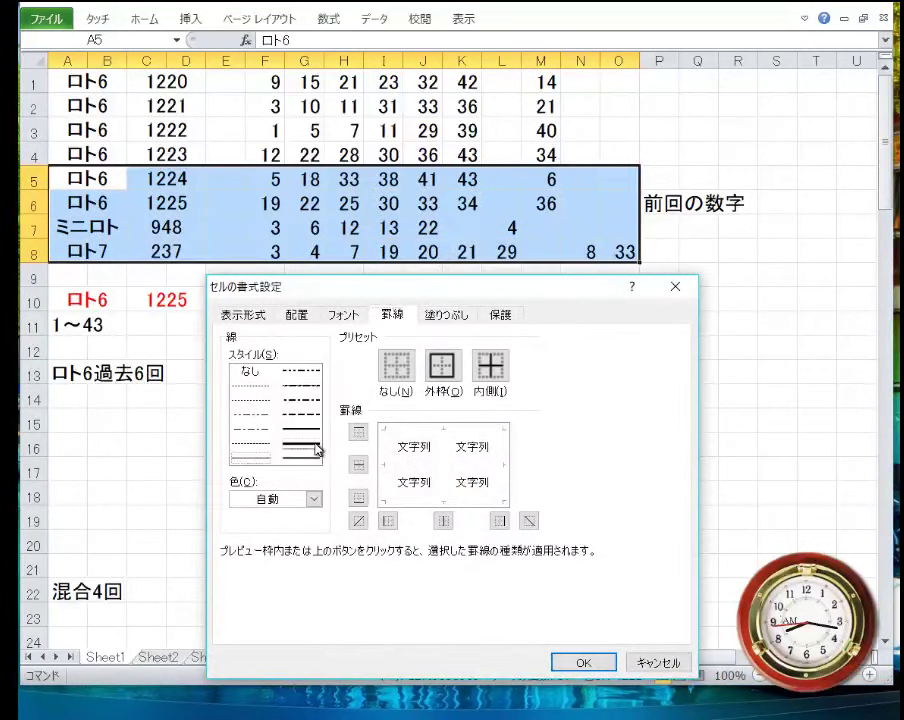
click(313, 498)
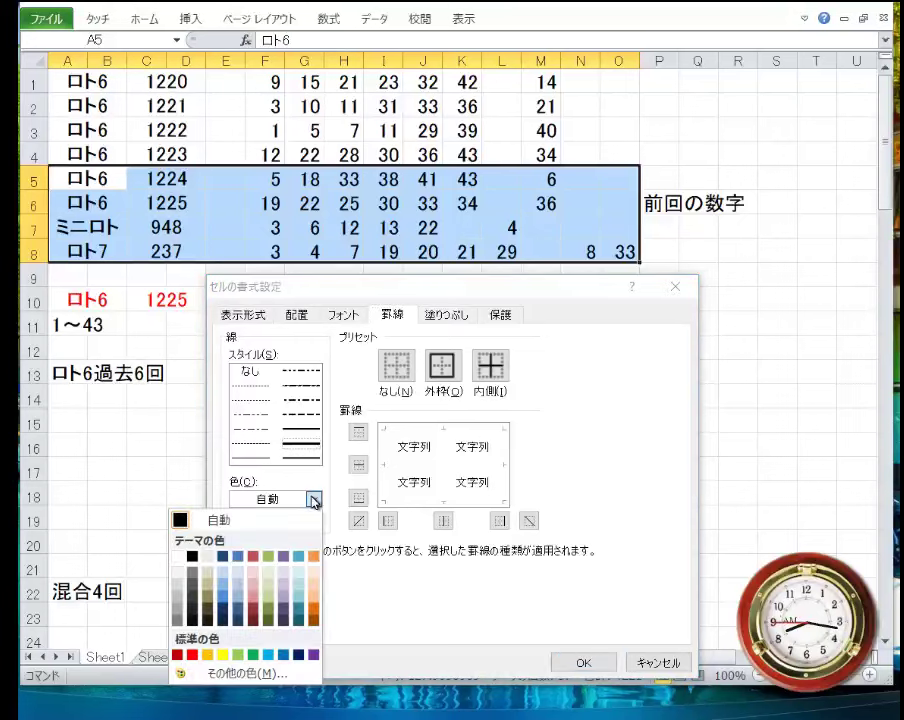
click(313, 556)
click(439, 383)
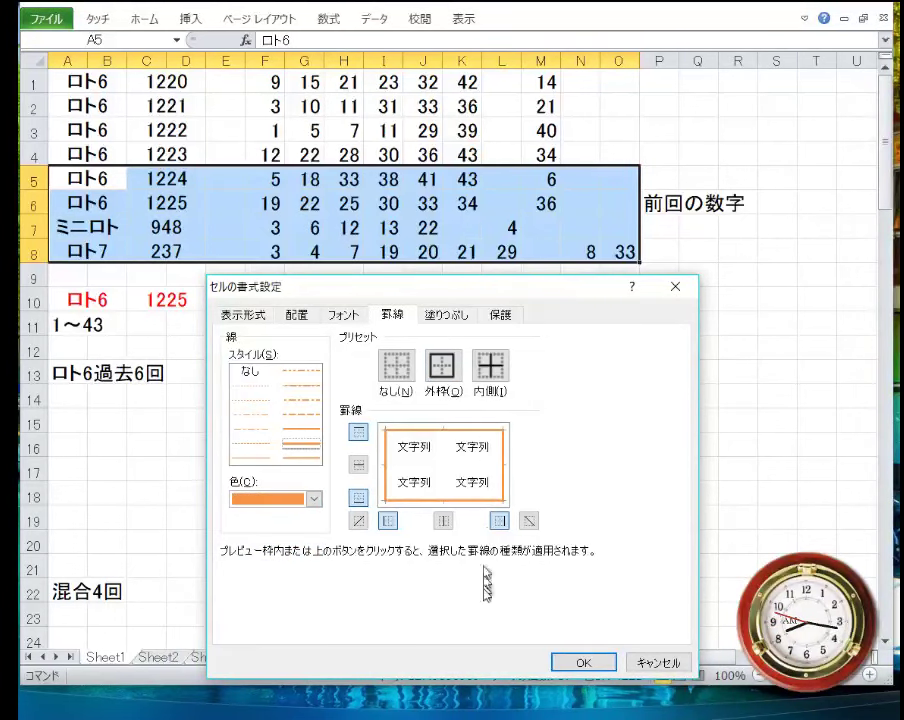
click(580, 661)
click(303, 346)
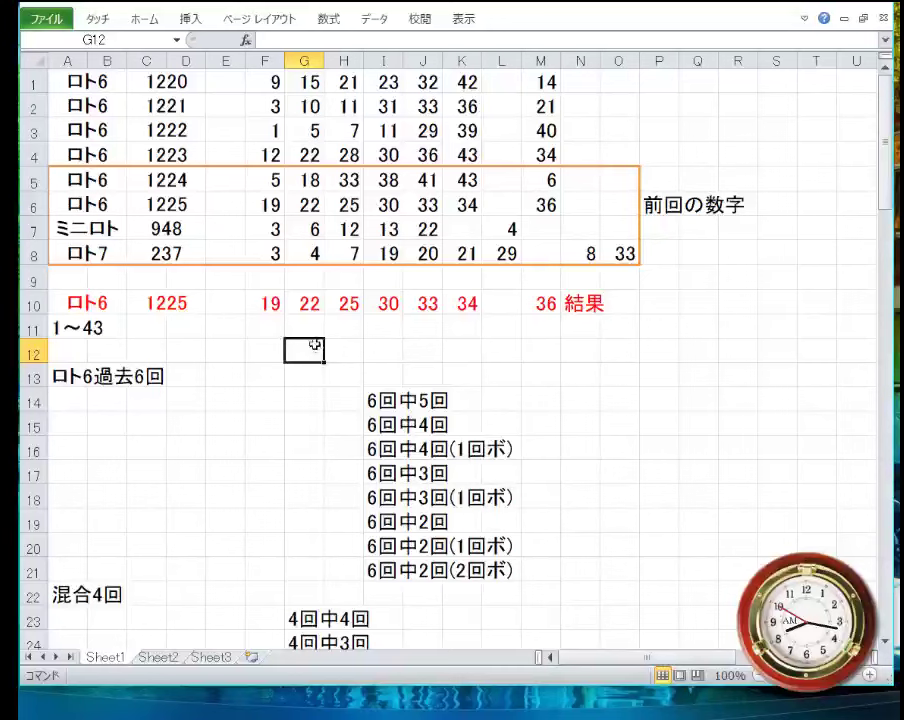
- Clear the red result numbers in F10:M10
drag(255, 304, 524, 306)
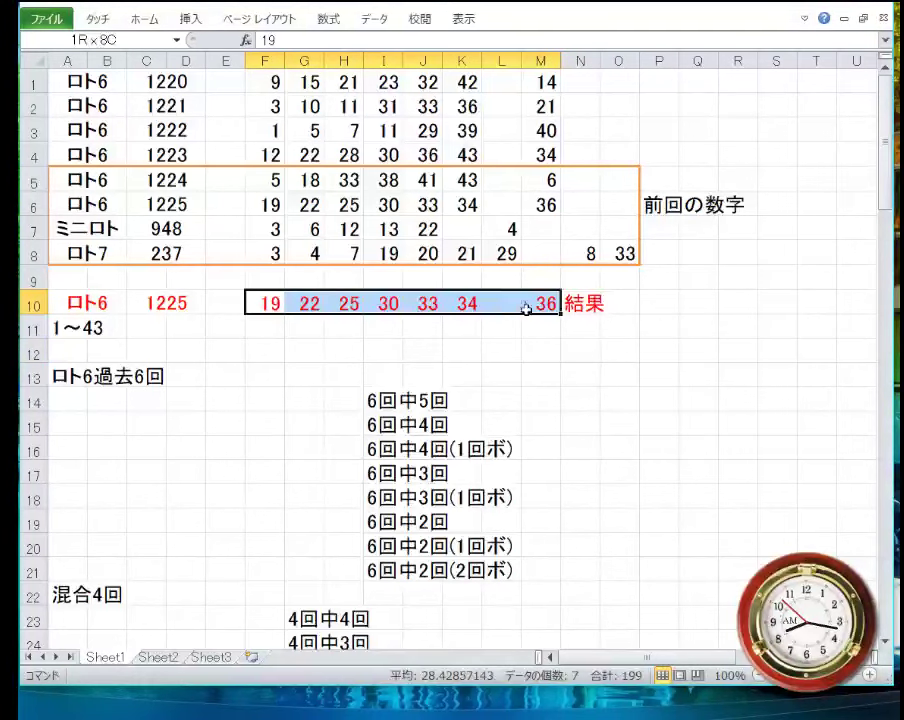
right_click(298, 306)
click(438, 464)
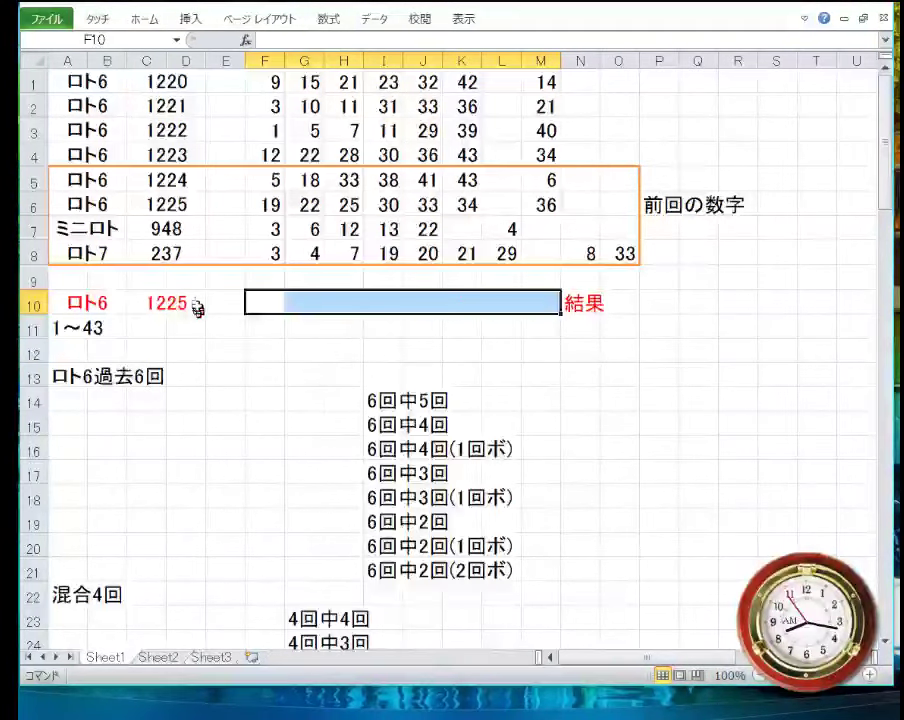
- Set the red ロト6 draw number in C10 to 1226 and save the workbook
double_click(196, 305)
key(BackSpace)
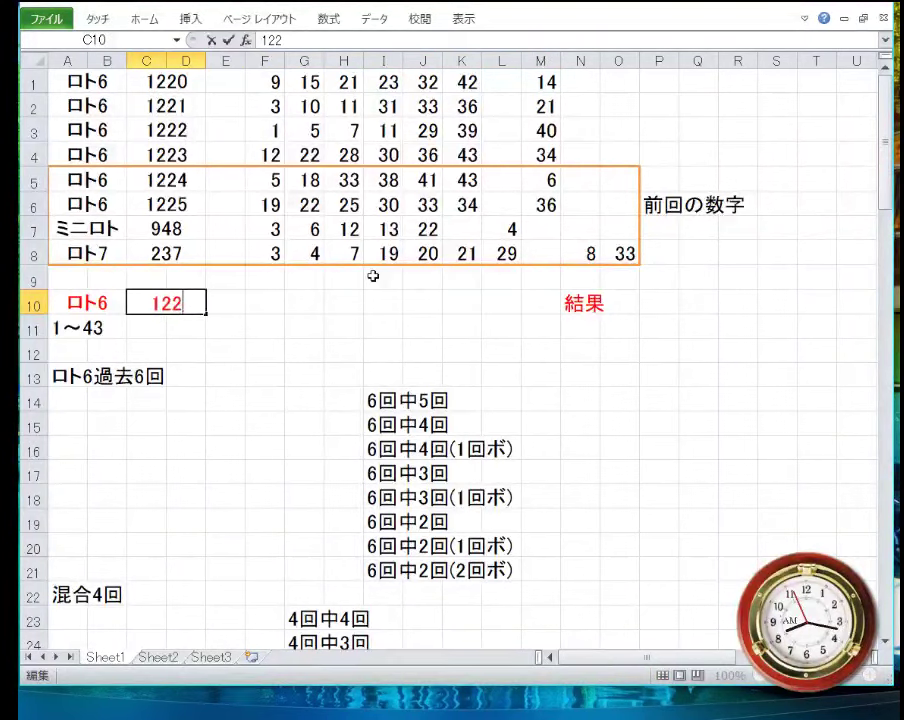
text(6)
key(Return)
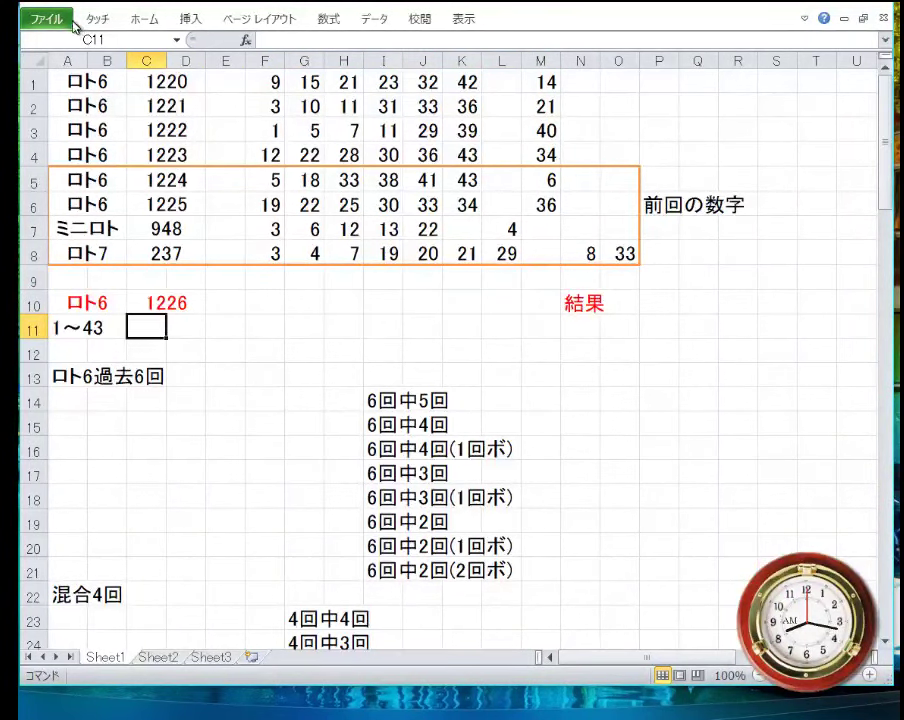
click(38, 2)
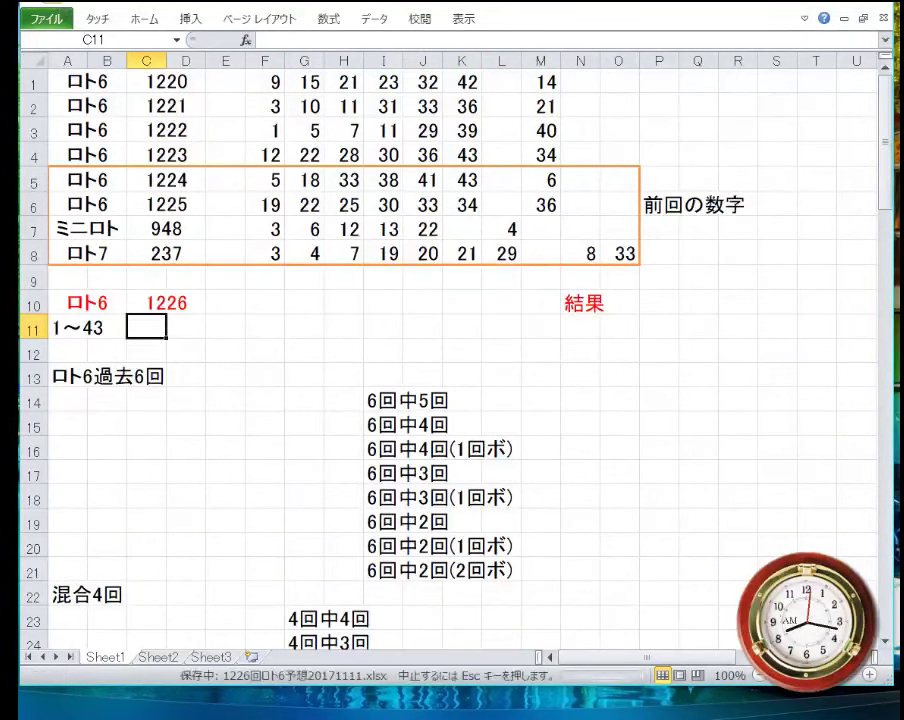
- Set the ロト7 draw number in C8 to 238
click(279, 252)
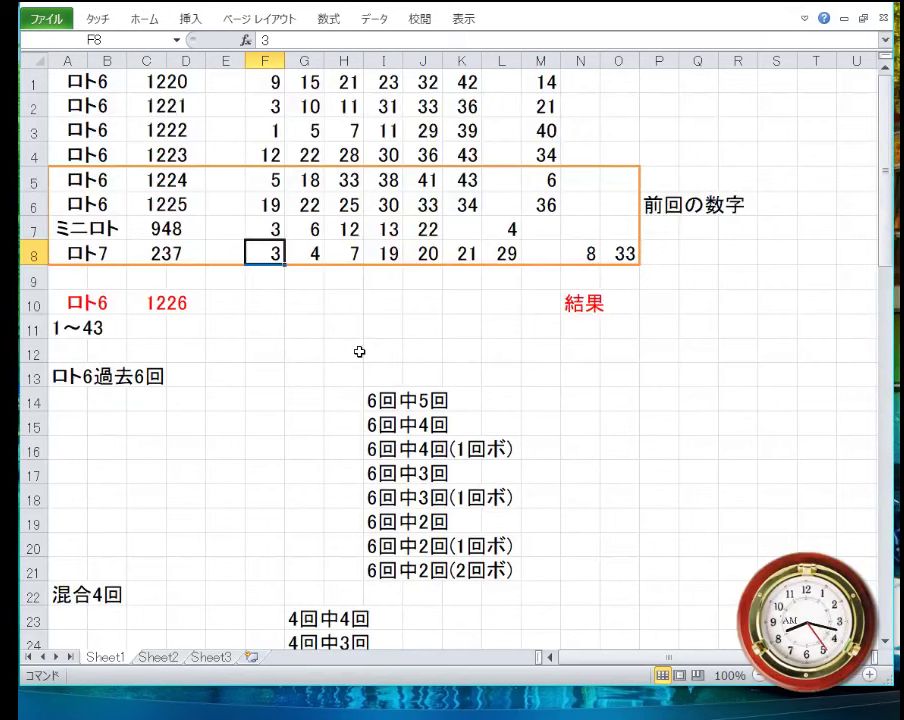
key(Left)
key(Left)
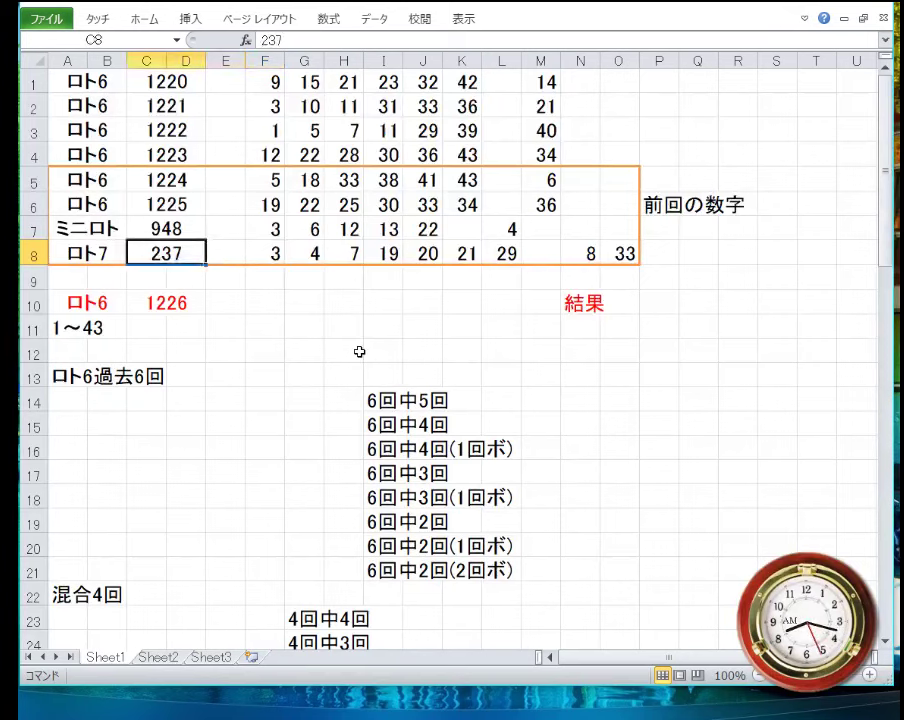
text(238)
key(Return)
- Replace the ロト7 main numbers in F8:L8 with 3, 21, 26, 33, 34, 35 and 37
key(Up)
key(Right)
key(Right)
text(3)
key(Tab)
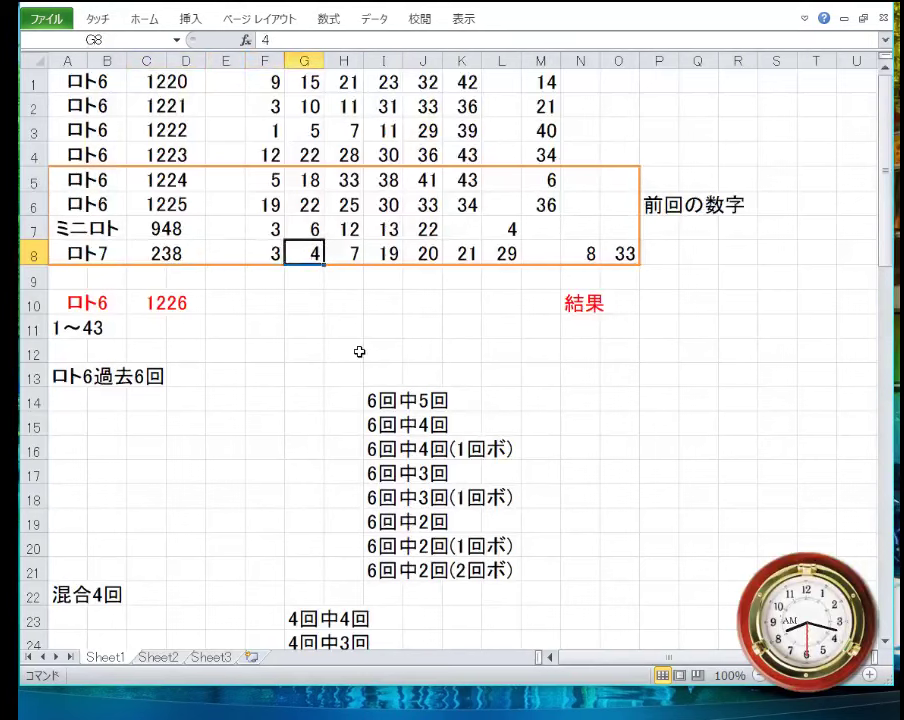
text(21)
key(Tab)
text(26)
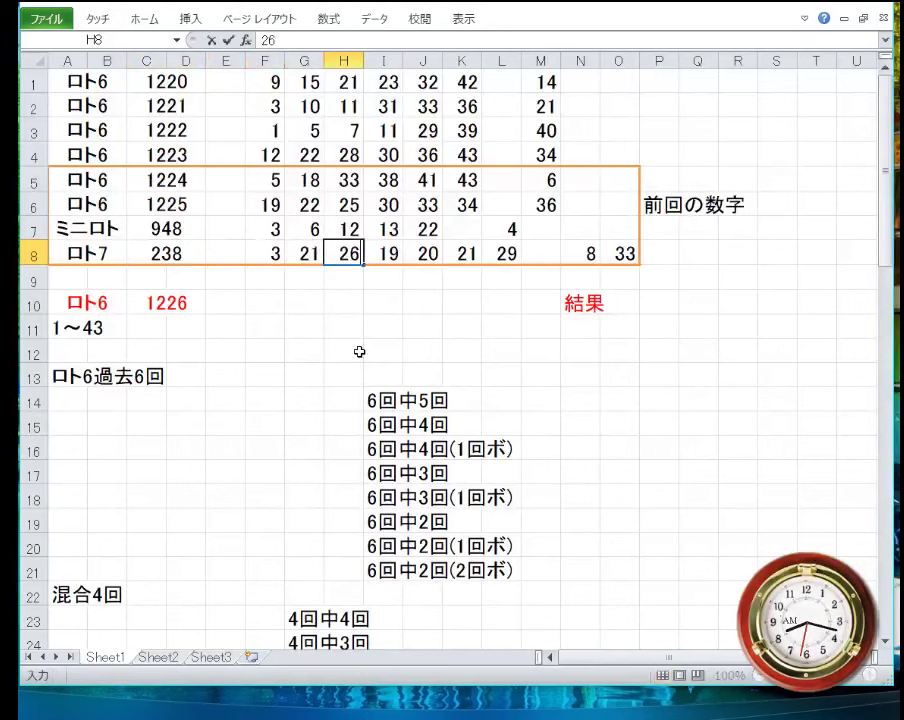
key(Tab)
text(33)
key(Tab)
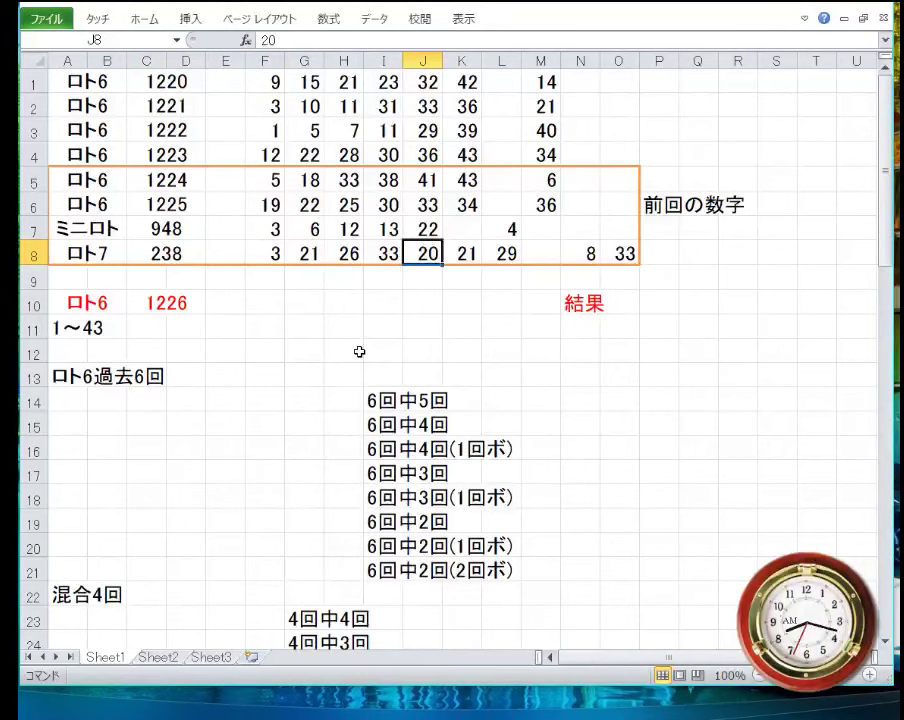
text(34)
key(Tab)
text(35)
key(Tab)
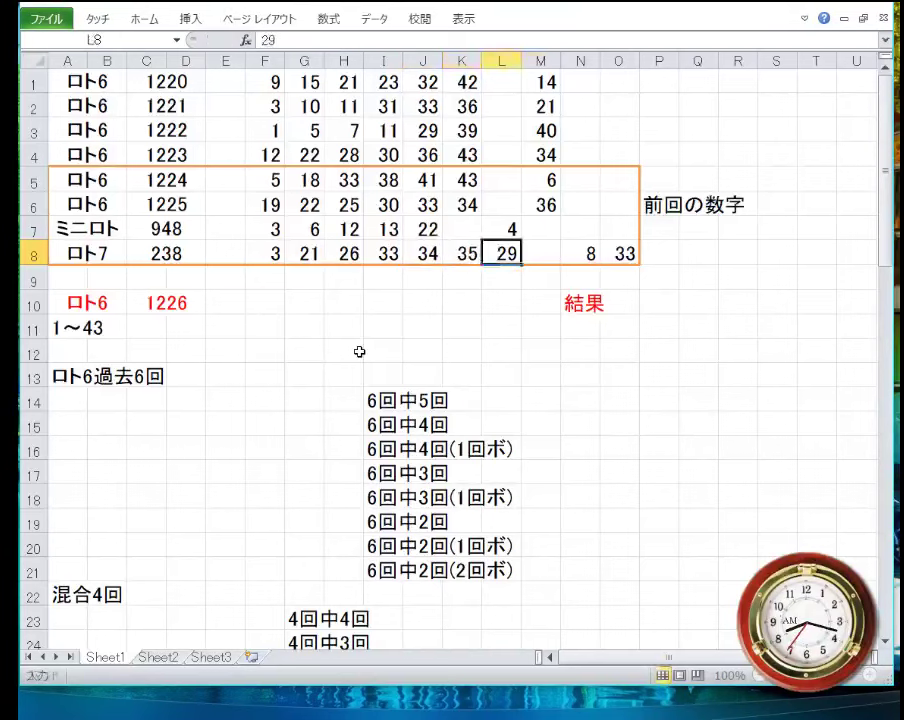
key(Tab)
key(shift+Tab)
text(37)
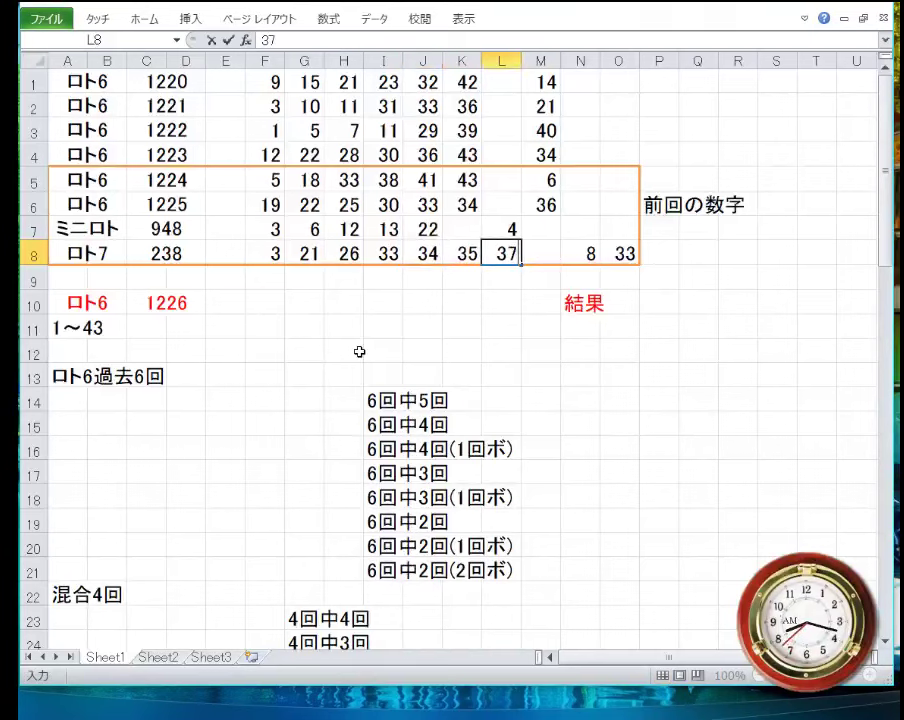
key(Tab)
- Replace the ロト7 bonus numbers in N8 and O8 with 23 and 31
key(Tab)
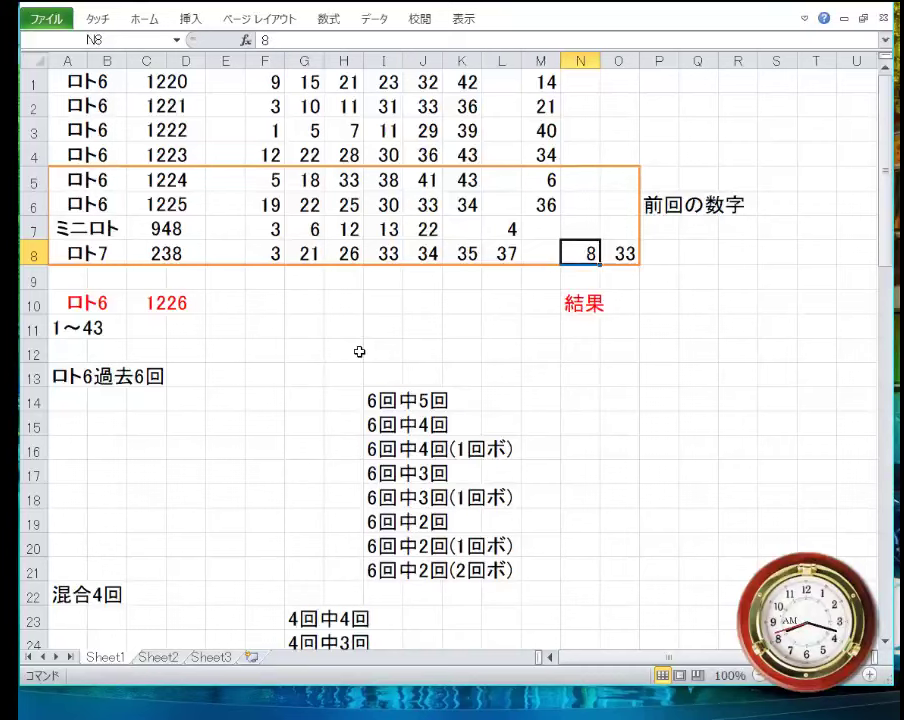
text(23)
key(Return)
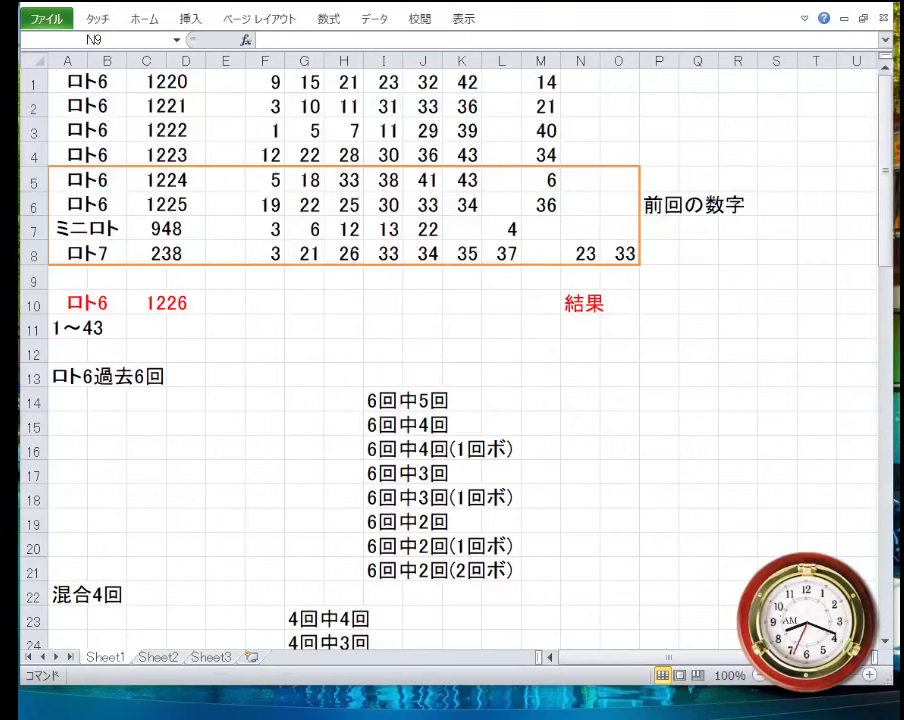
click(580, 278)
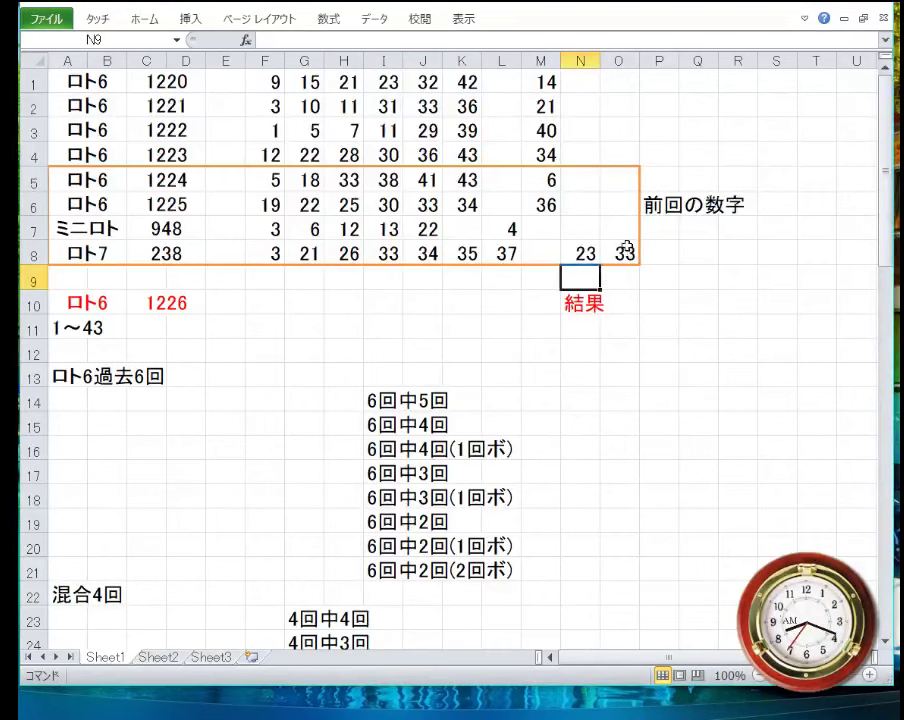
click(628, 256)
text(31)
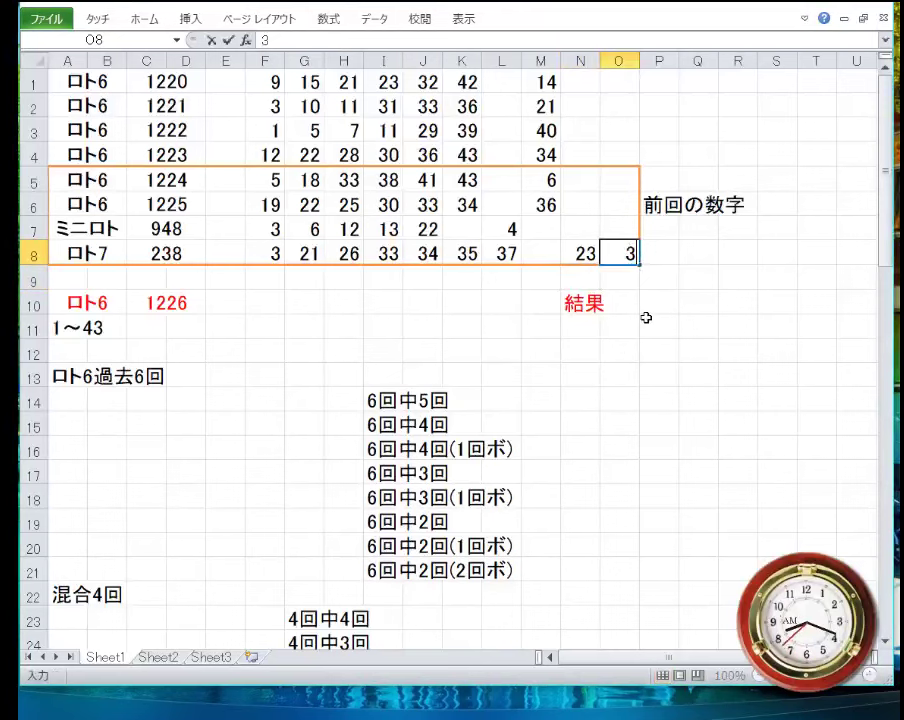
key(Return)
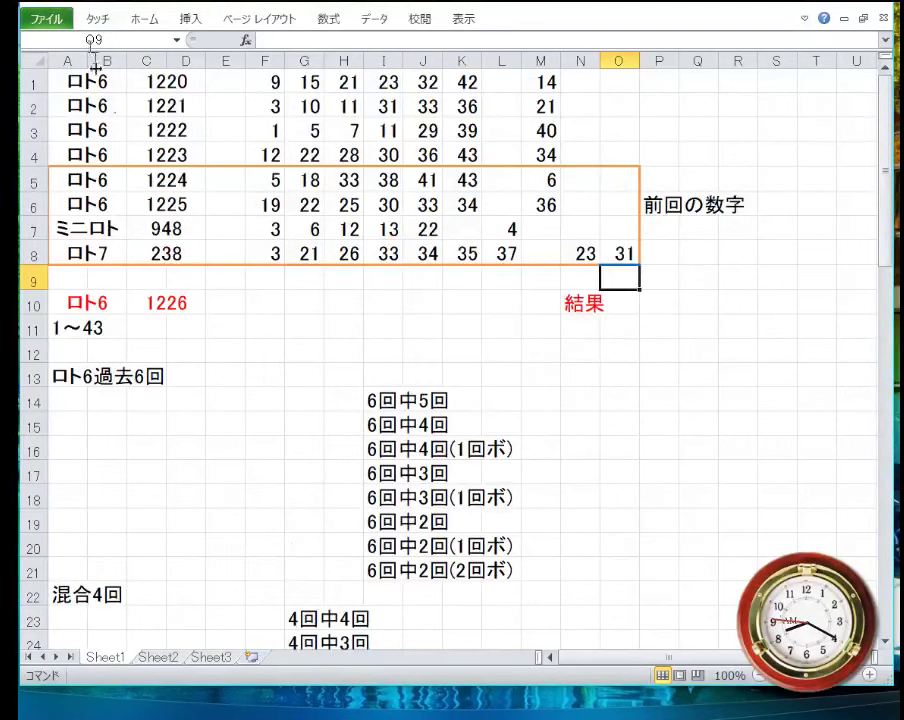
- Read through the number-picking rules and notes further down Sheet1, through row 66
scroll(295, 240, down, 7)
scroll(295, 240, down, 7)
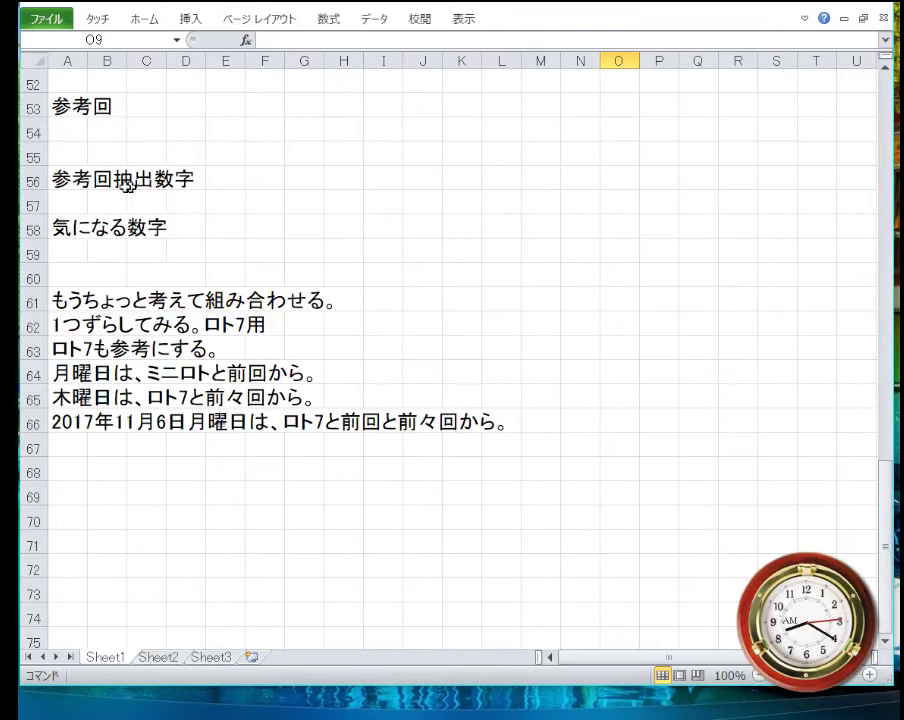
scroll(184, 236, up, 9)
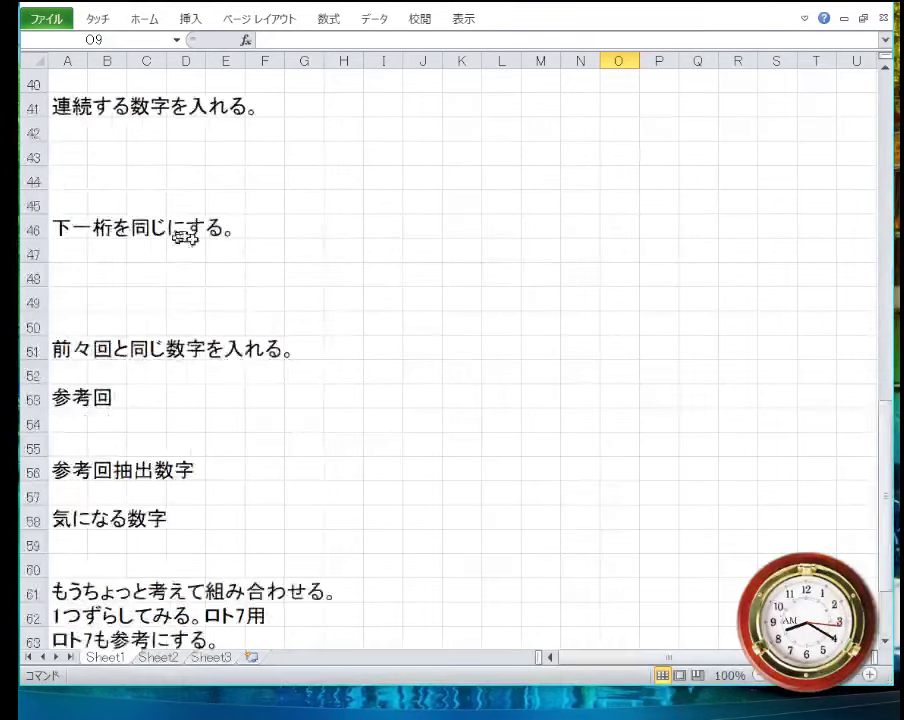
scroll(161, 251, up, 8)
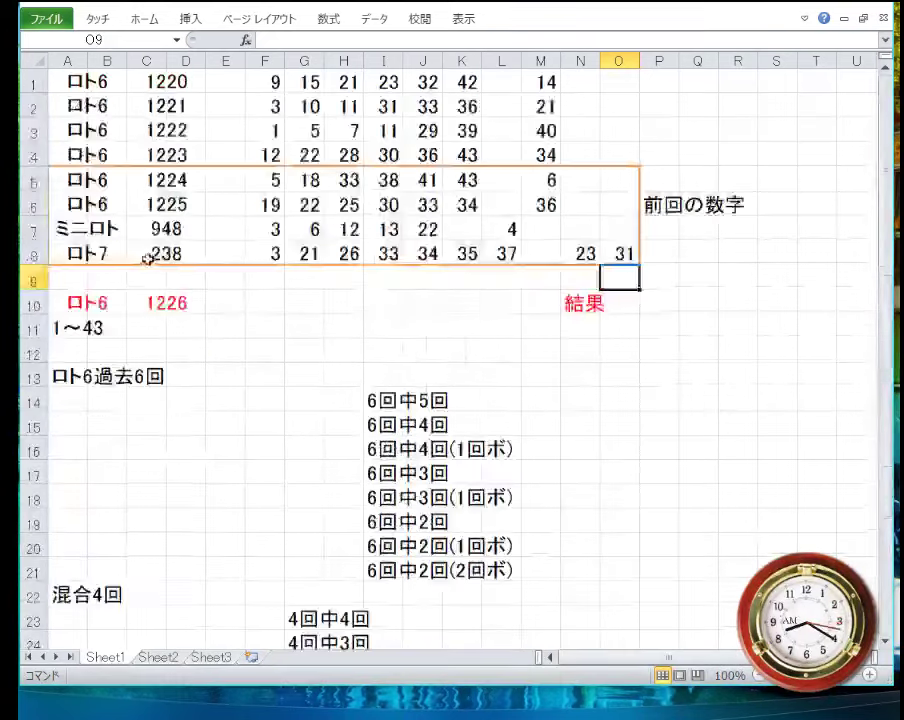
click(236, 243)
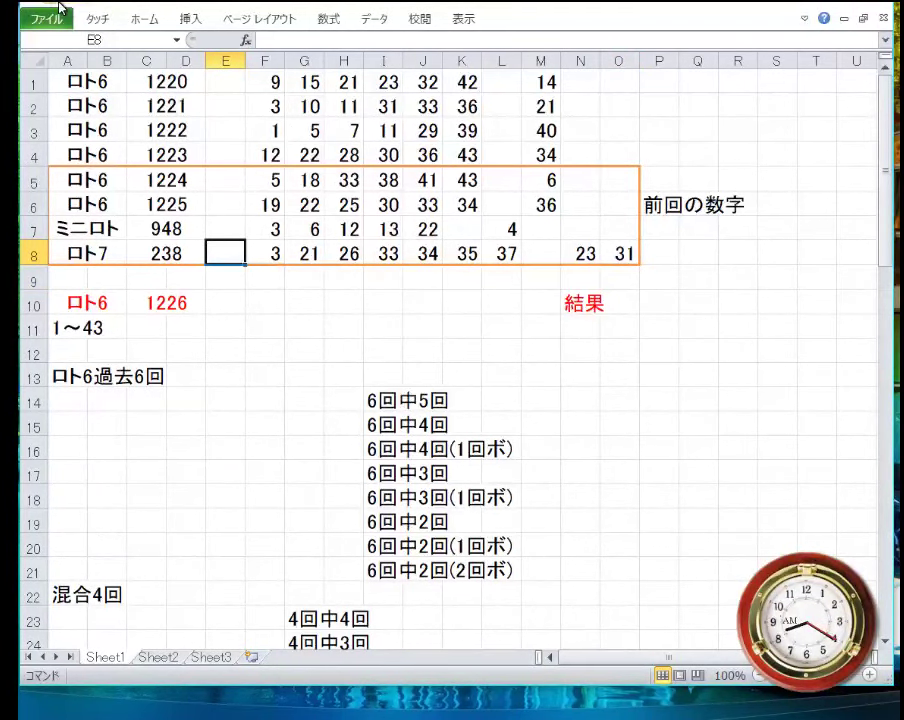
click(188, 397)
drag(530, 200, 72, 88)
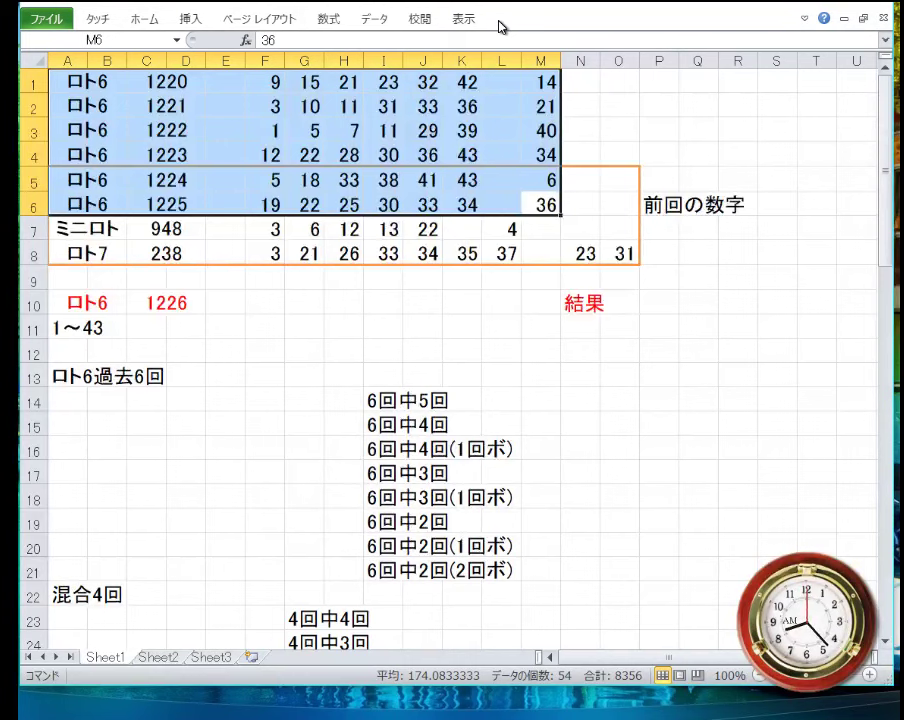
key(Down)
key(Down)
key(Down)
key(Down)
key(Down)
key(Down)
key(Down)
key(Down)
key(Down)
key(Down)
key(Down)
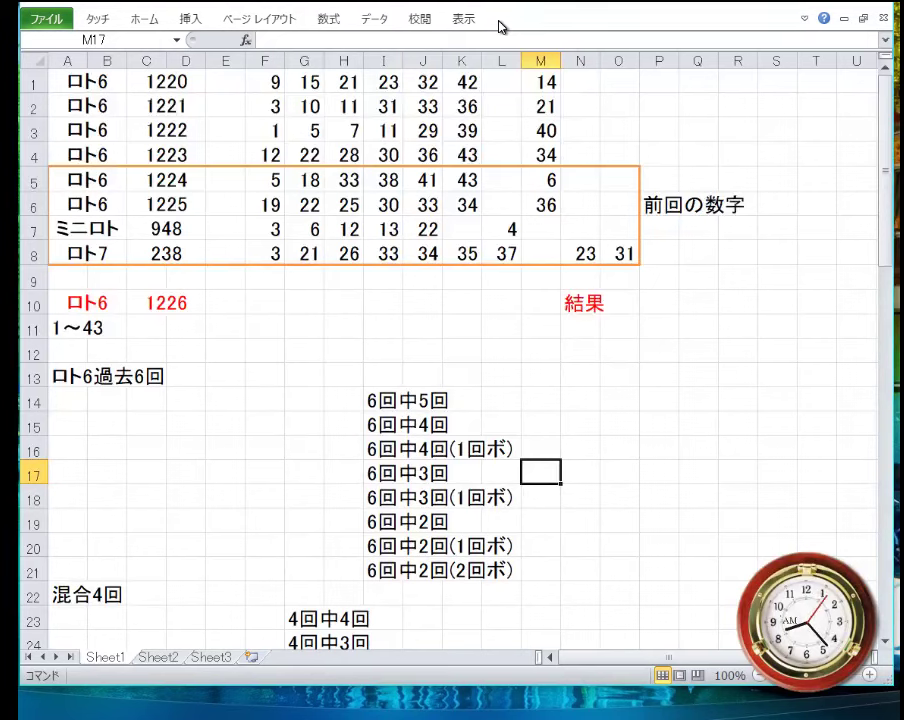
key(Left)
key(Left)
key(Left)
key(Left)
key(Left)
key(Left)
key(Left)
key(Left)
key(Left)
key(Left)
key(Left)
key(Left)
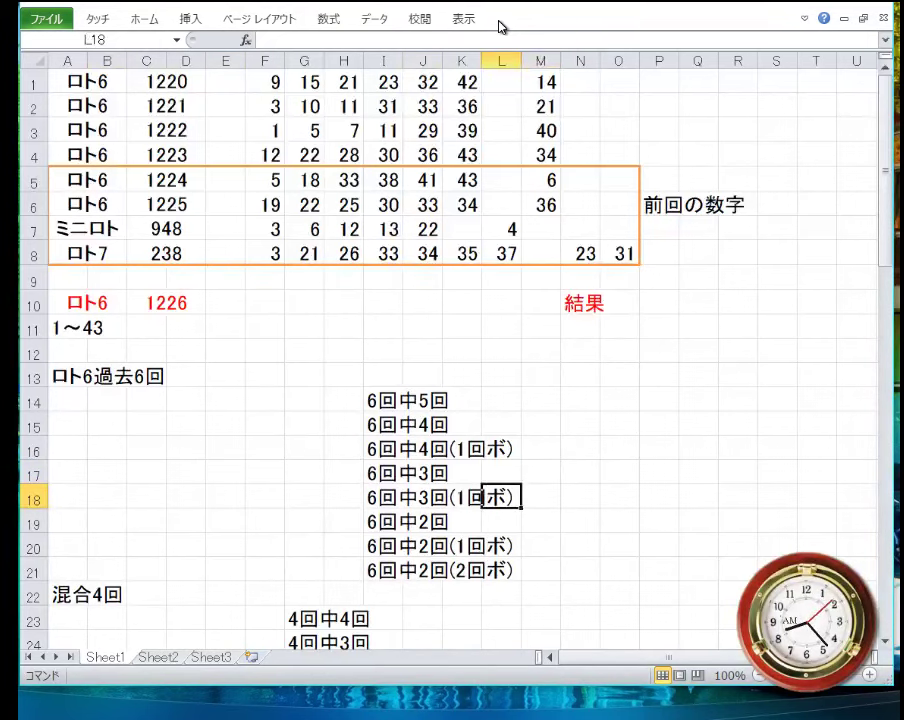
key(Up)
key(Up)
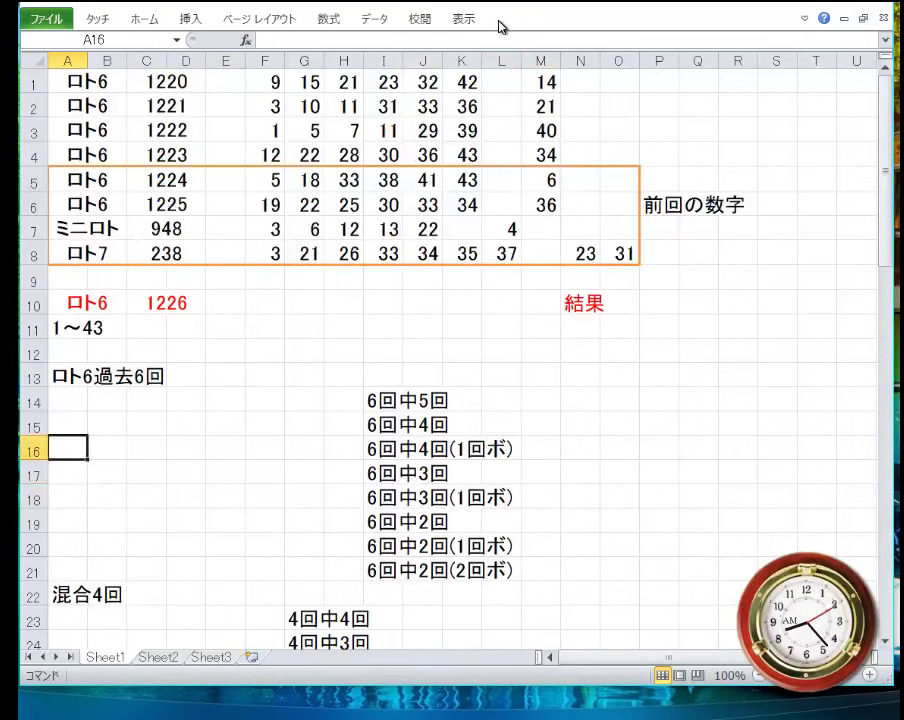
key(Down)
key(Down)
key(Down)
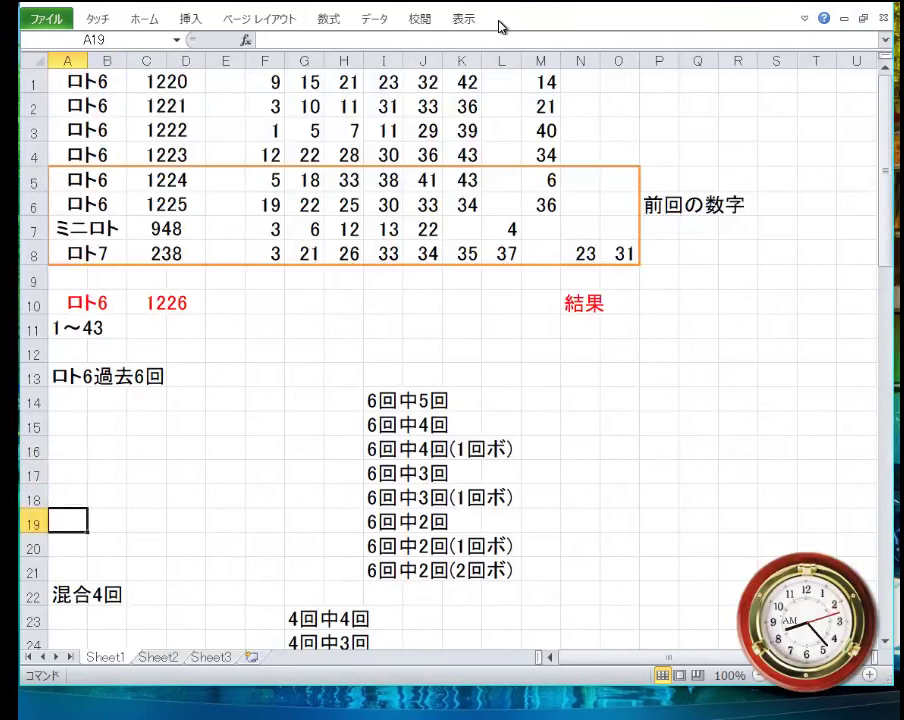
- Enter 22, 30, 33 and 43 in A19:D19 as the ロト6 numbers for 6回中2回
text(22)
key(Right)
key(Right)
key(Left)
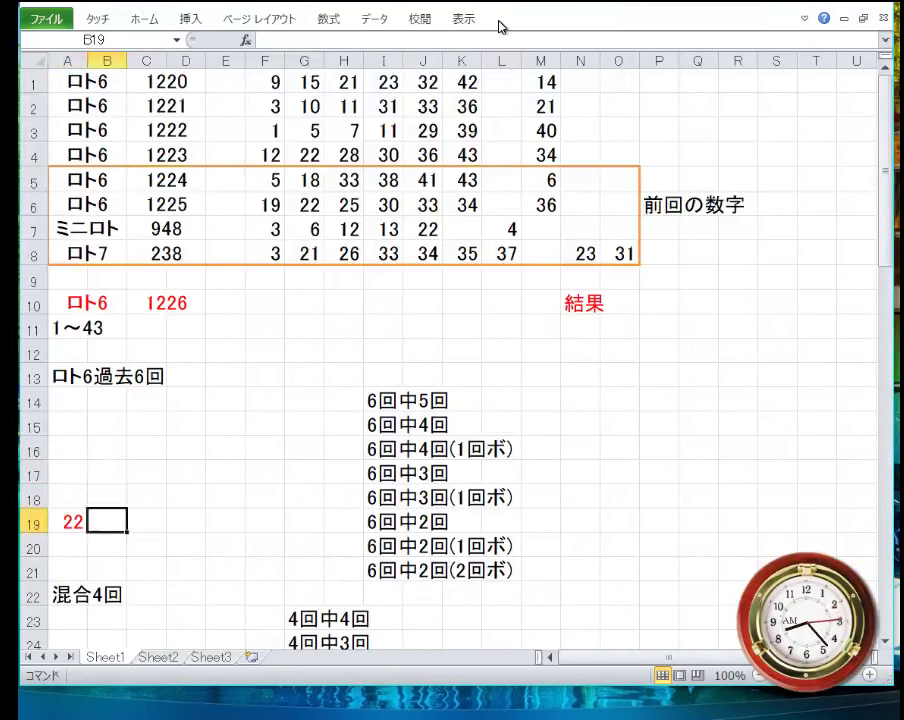
text(30)
key(Right)
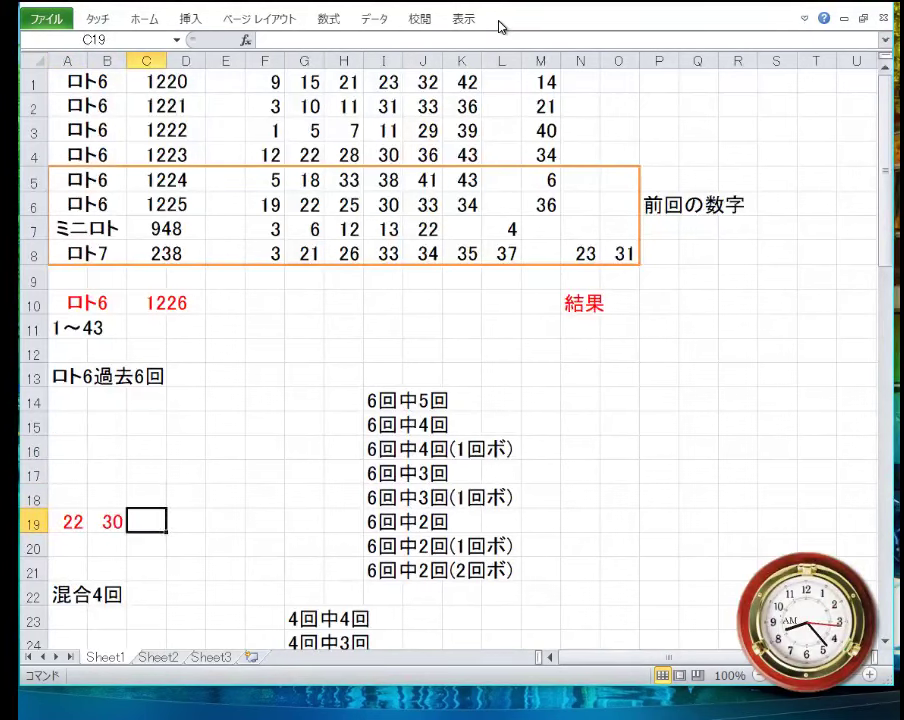
text(33)
key(Right)
text(43)
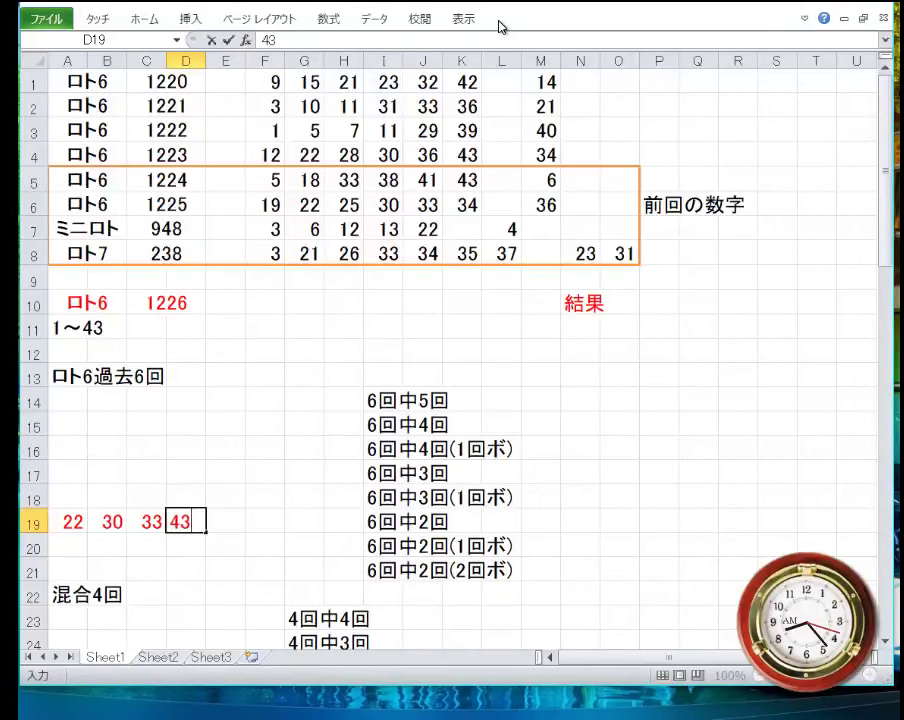
key(Return)
- Enter 5 and 21 in A20:B20 as the numbers for 6回中2回(1回ボ)
key(Left)
key(Left)
key(Left)
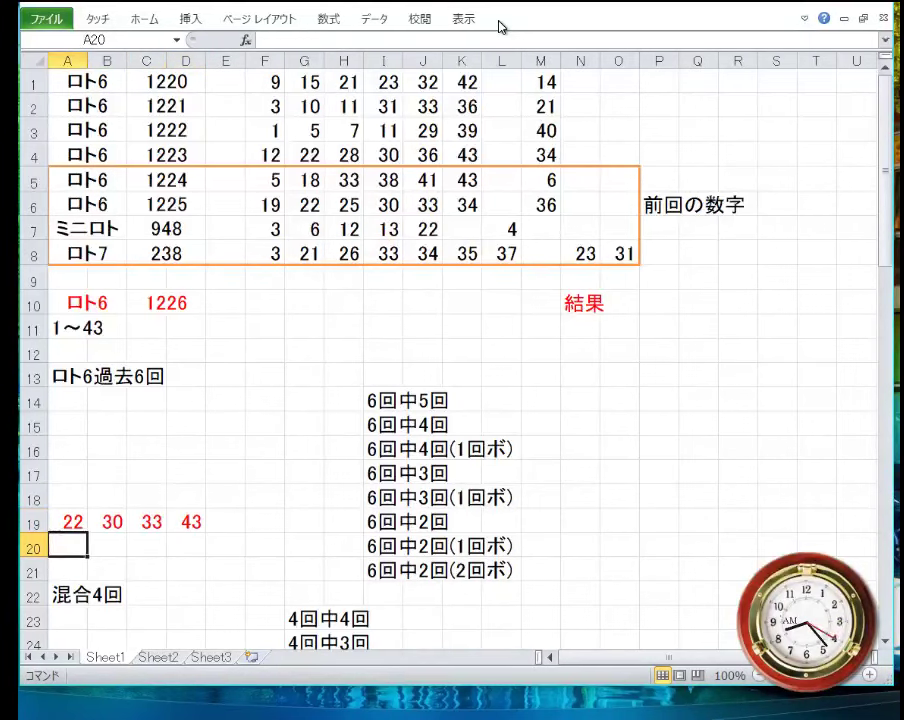
text(5)
key(Right)
text(21)
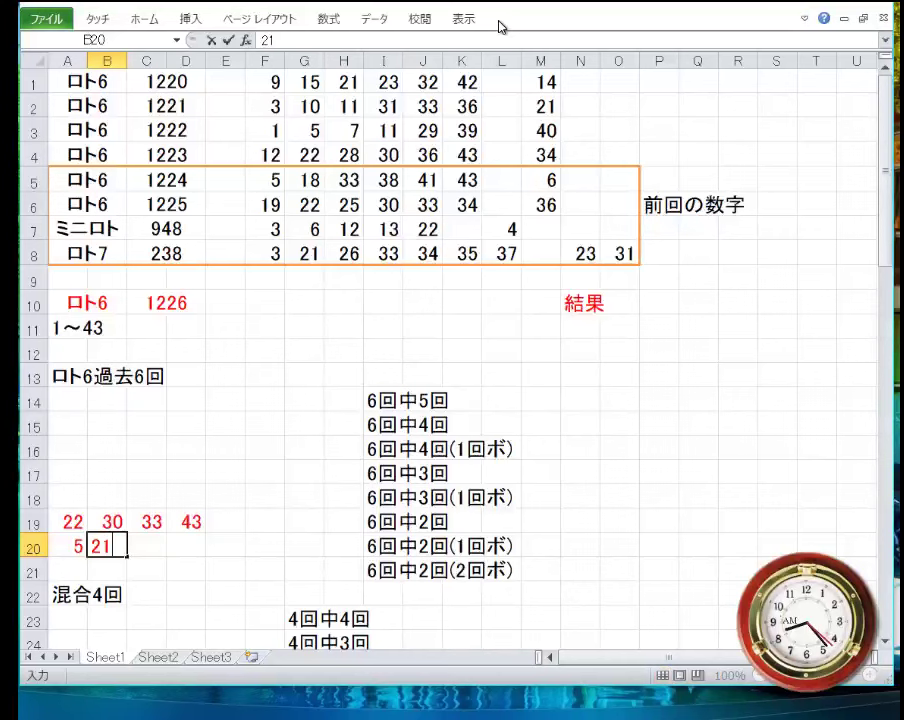
key(Up)
- Highlight the previous draw results in A5:O8 to review them for the 混合4回 count
key(Up)
key(Up)
key(Up)
key(Up)
key(Up)
key(Up)
key(Up)
key(Up)
key(Up)
key(Left)
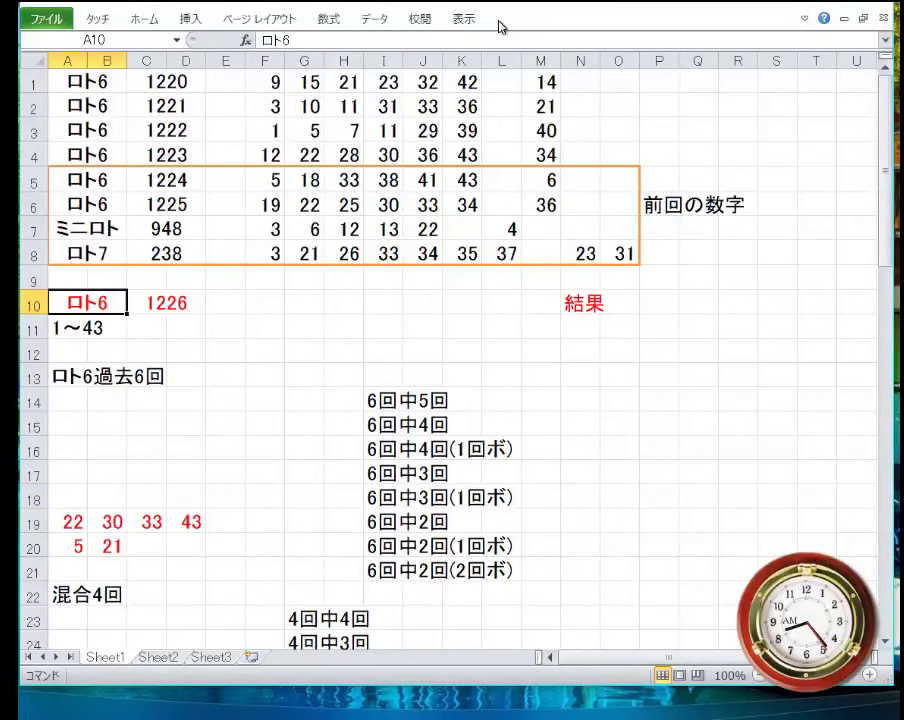
drag(624, 250, 80, 186)
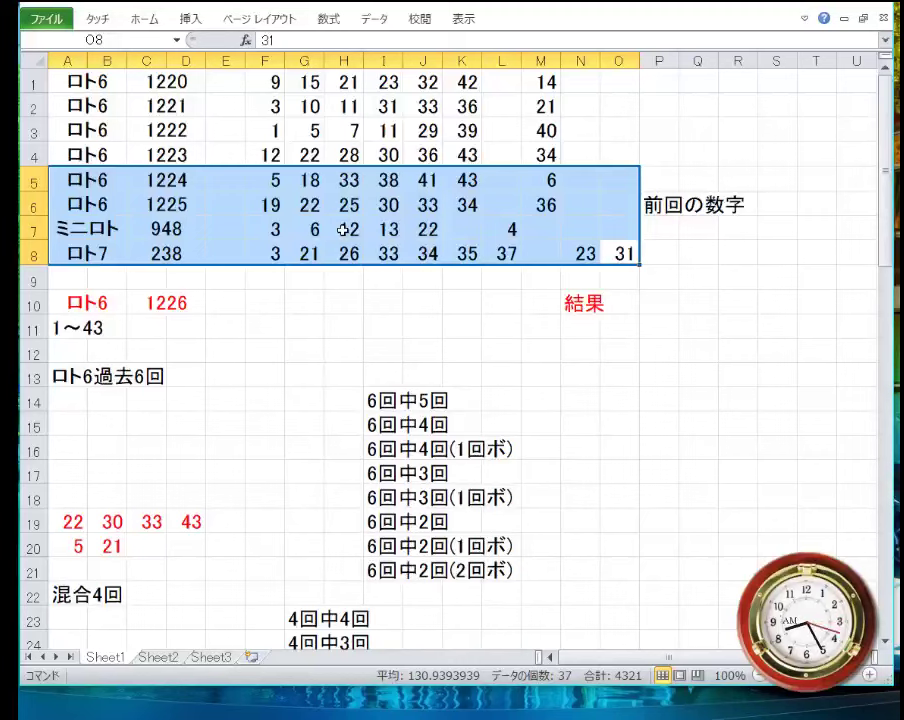
key(ctrl+c)
- Enter 33 in A24 as the 混合4回 number for 4回中3回
key(Down)
key(Down)
key(Down)
key(Down)
key(Down)
key(Down)
key(Down)
key(Down)
key(Down)
key(Down)
key(Down)
key(Down)
key(Down)
key(Down)
key(Down)
key(Down)
key(Down)
key(Down)
key(Down)
key(Down)
key(Down)
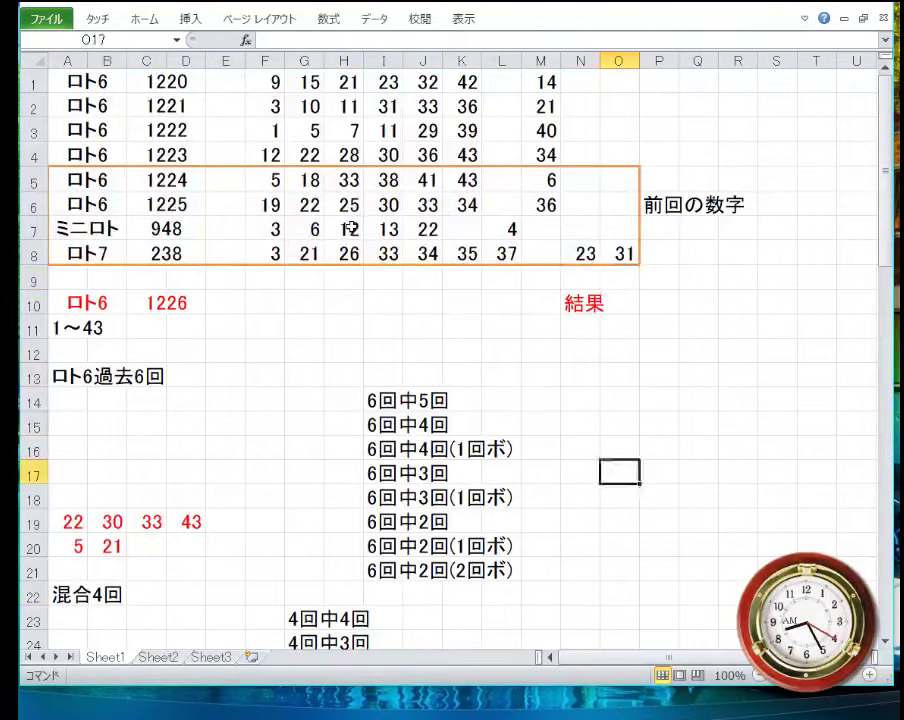
key(Up)
key(Up)
key(Up)
key(Up)
key(Up)
key(Up)
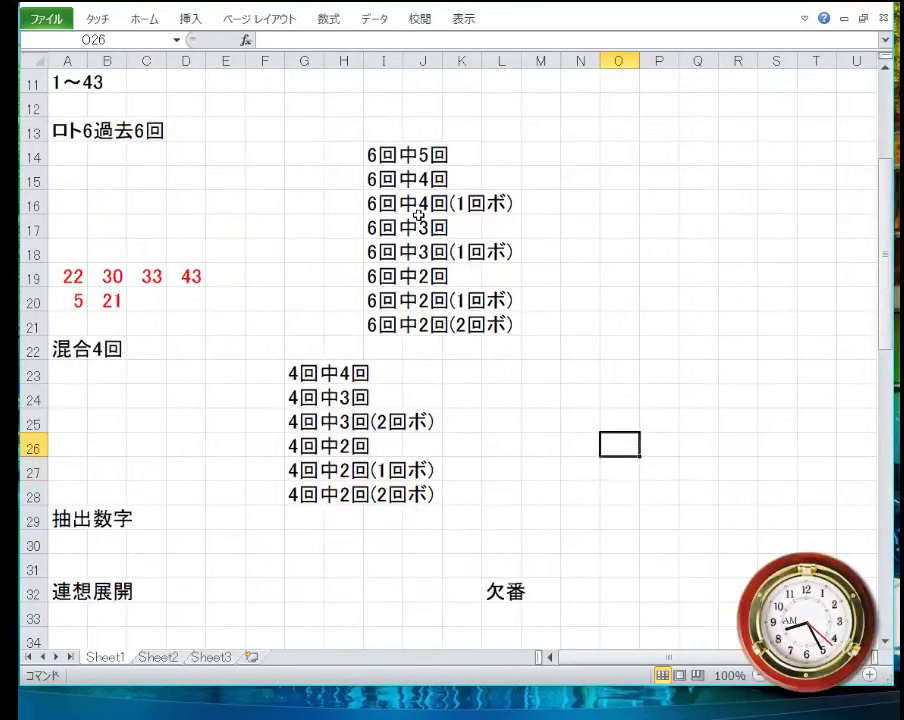
key(Left)
key(Left)
key(Left)
key(Left)
key(Left)
key(Left)
key(Left)
key(Left)
key(Left)
key(Left)
key(Left)
key(Left)
key(Left)
key(Left)
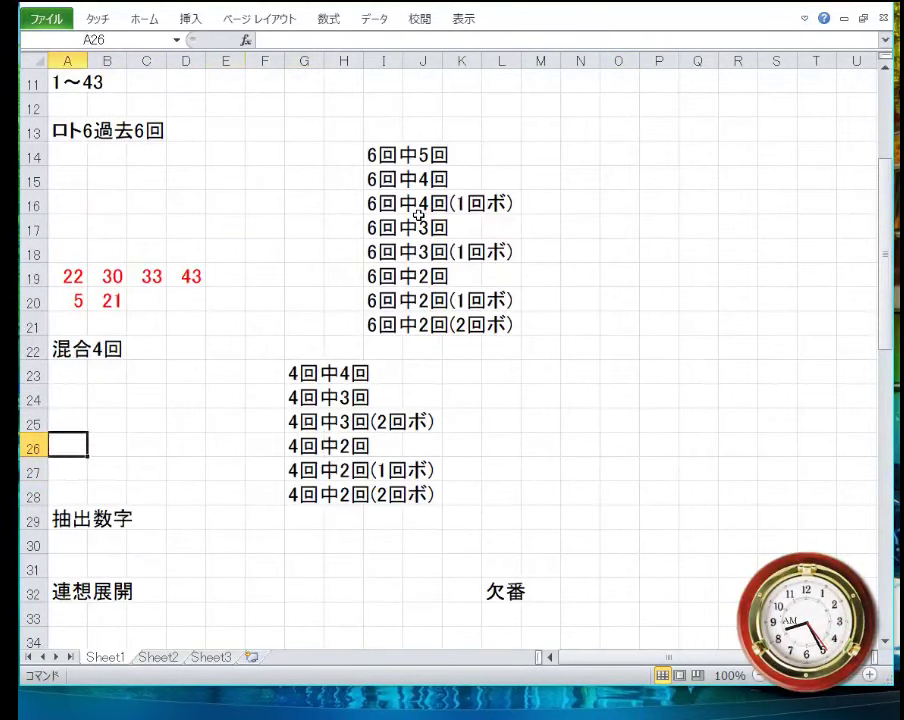
key(Up)
key(Up)
key(Up)
key(Down)
text(33)
key(Return)
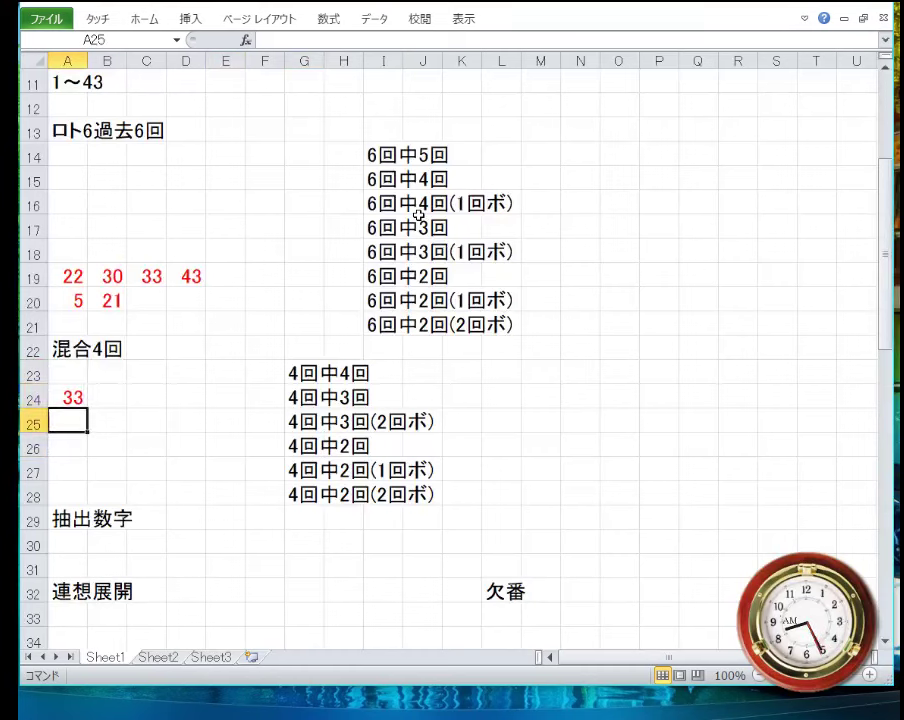
- Enter 3 in A26 as the 混合4回 number for 4回中2回
key(Down)
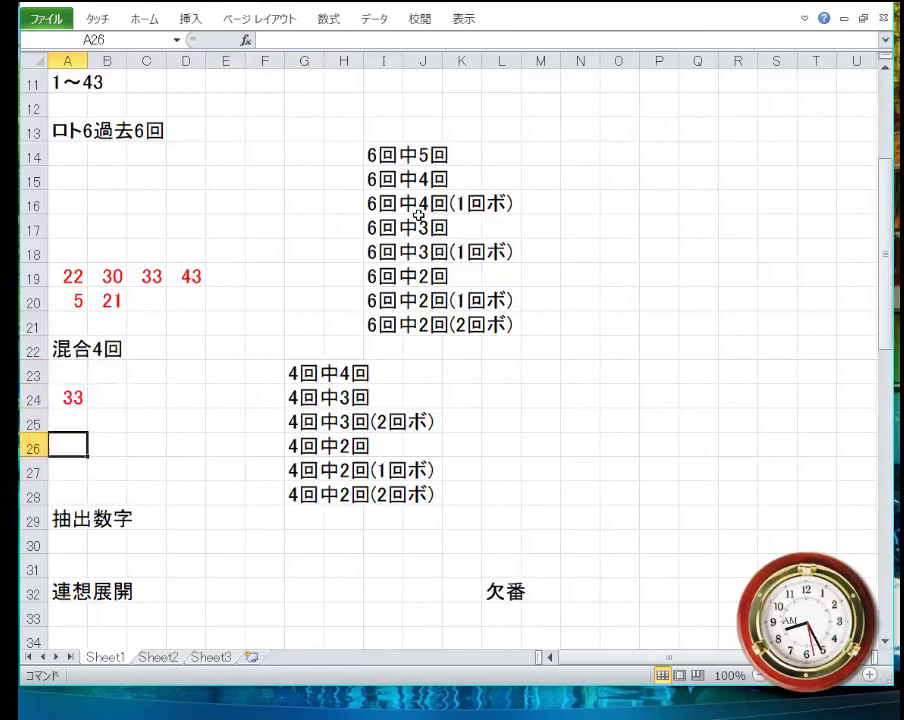
text(3)
key(Return)
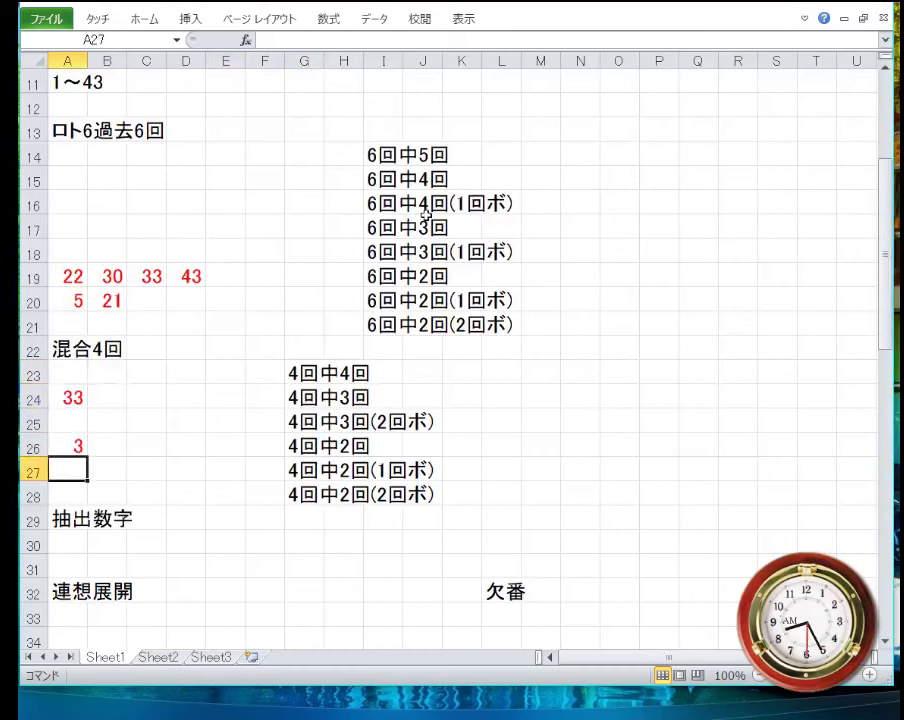
- Start the 抽出数字 list by entering 3, 4, 5 and 6 in A30:D30
key(Down)
key(Down)
key(Down)
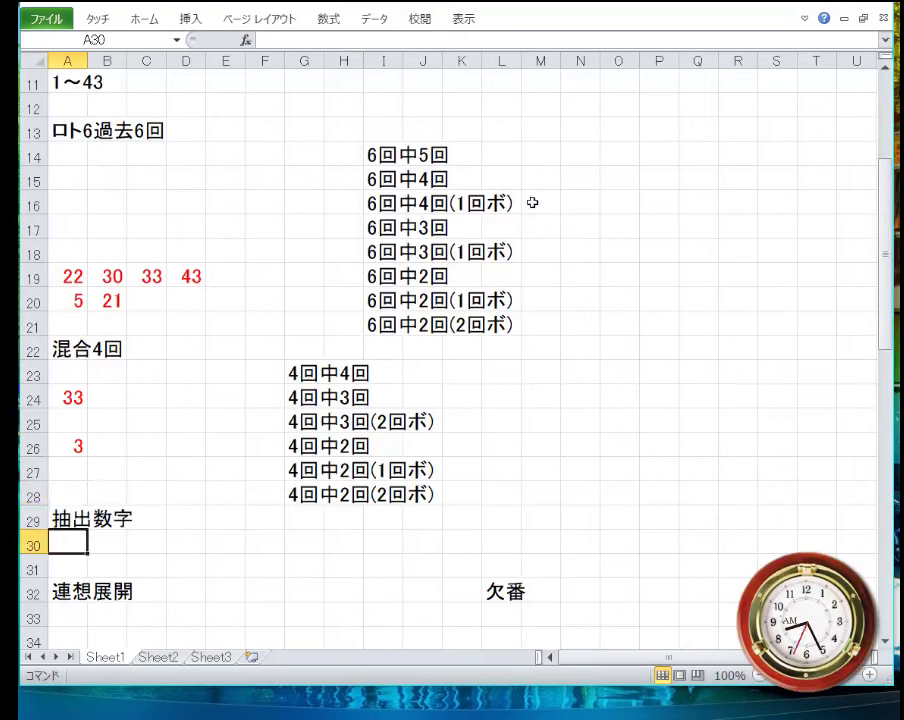
text(3)
key(Tab)
text(4)
key(Tab)
text(5)
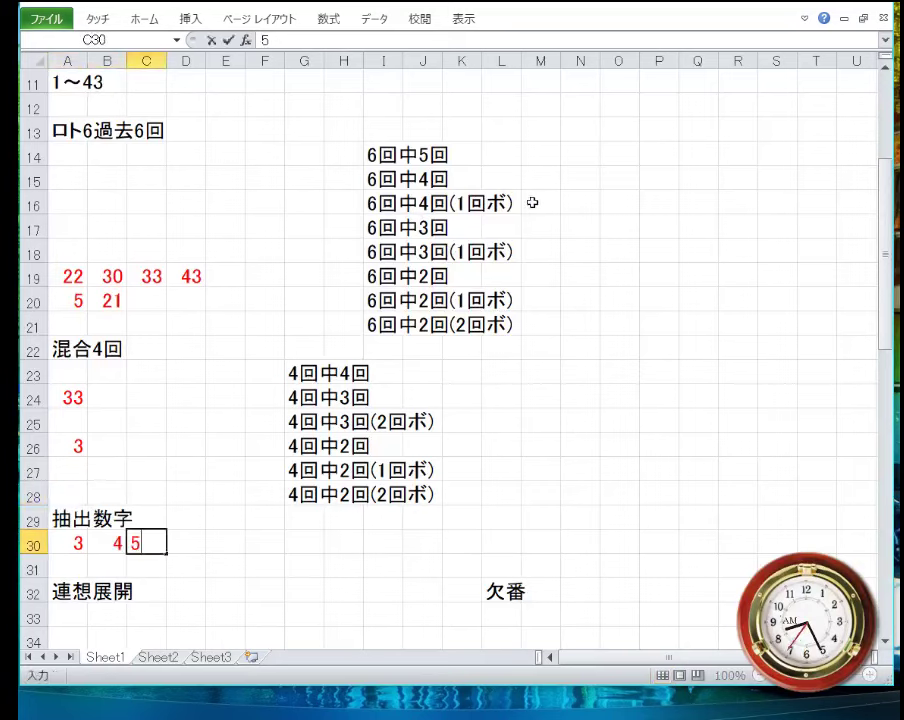
key(Tab)
text(6)
key(Tab)
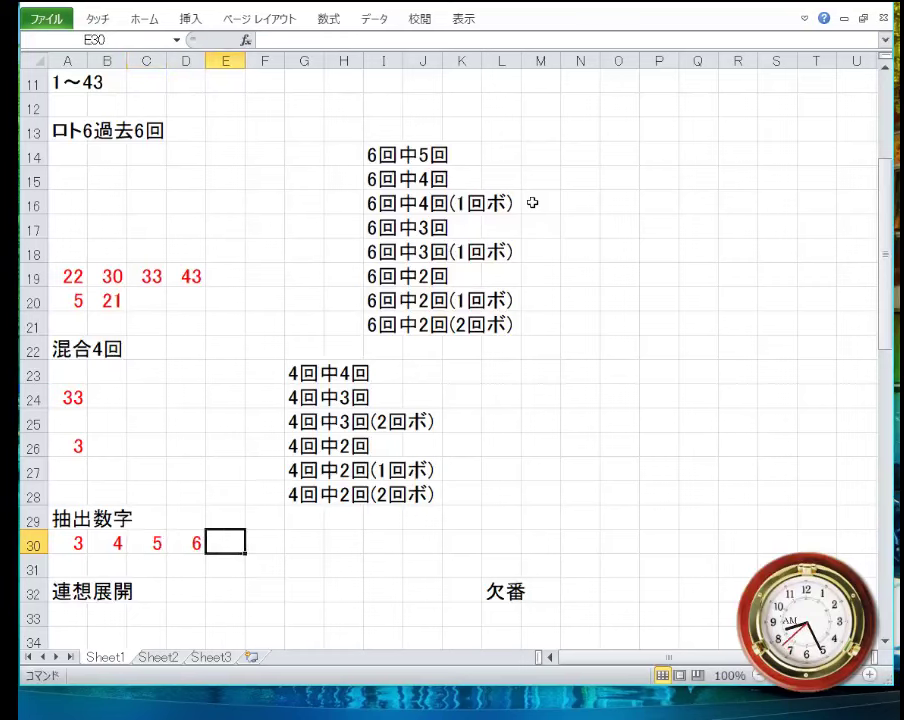
- Continue the 抽出数字 list with 12, 13, 18, 21, 22 and 23 in E30:J30
text(12)
key(Tab)
text(12)
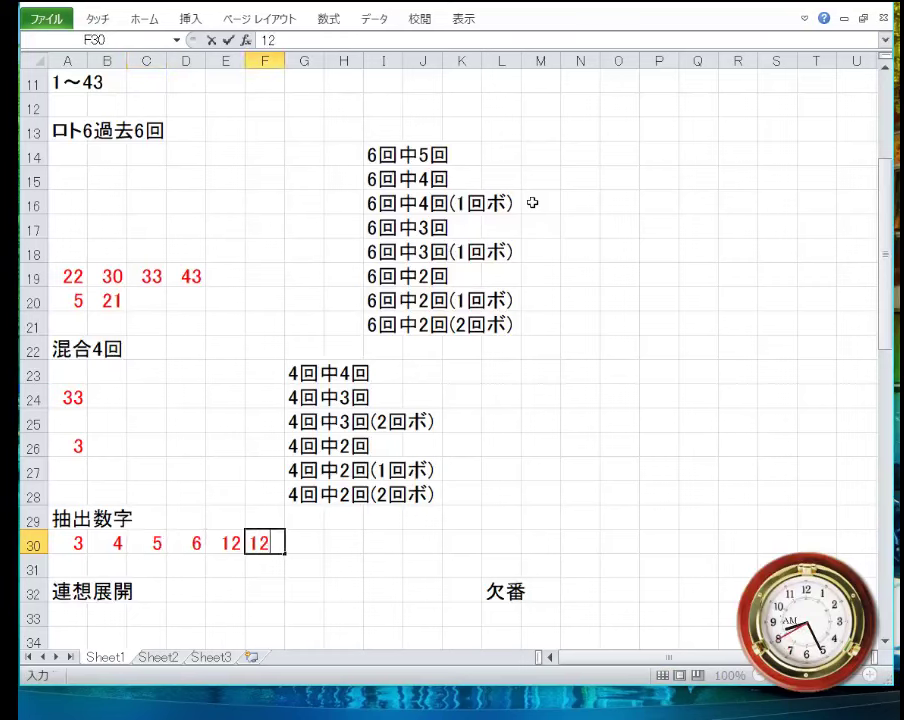
key(BackSpace)
text(3)
key(Tab)
text(18)
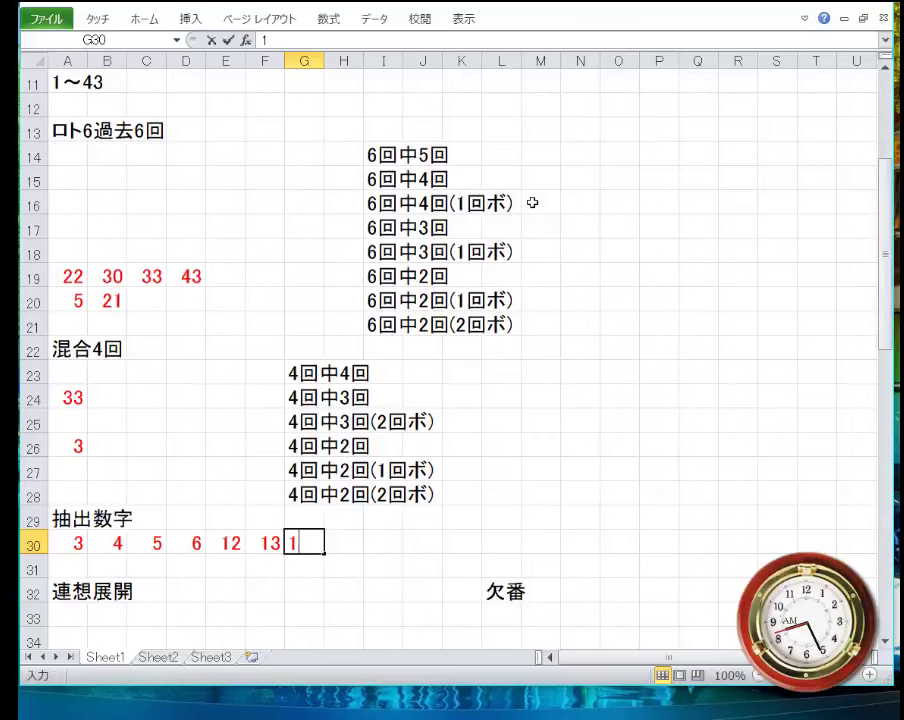
key(Tab)
text(21)
key(Tab)
text(22)
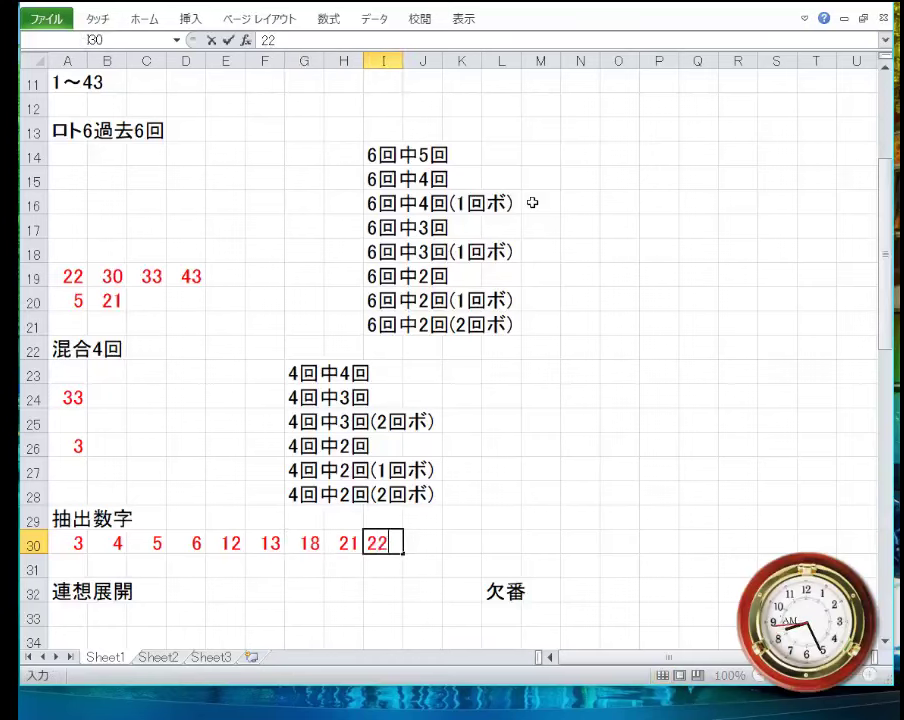
key(Tab)
text(23)
key(Down)
- Enter 25, 26, 30, 31, 33 and 34 in A31:F31 as the second row of 抽出数字
key(Left)
key(Left)
key(Left)
key(Left)
key(Left)
key(Left)
key(Left)
key(Left)
key(Left)
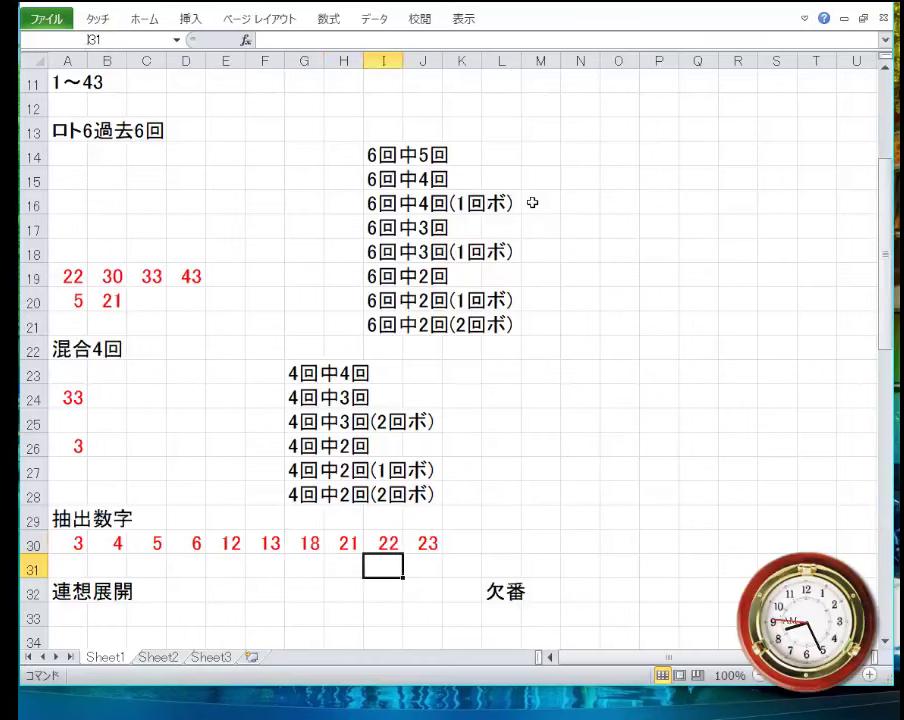
text(25)
key(Tab)
text(26)
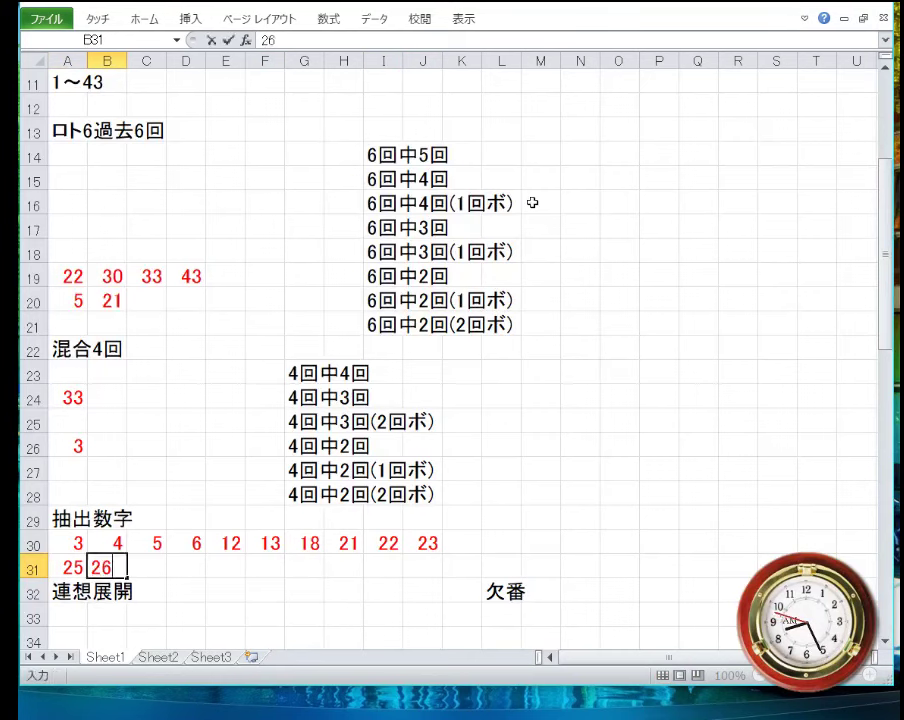
key(Tab)
text(30)
key(Tab)
text(31)
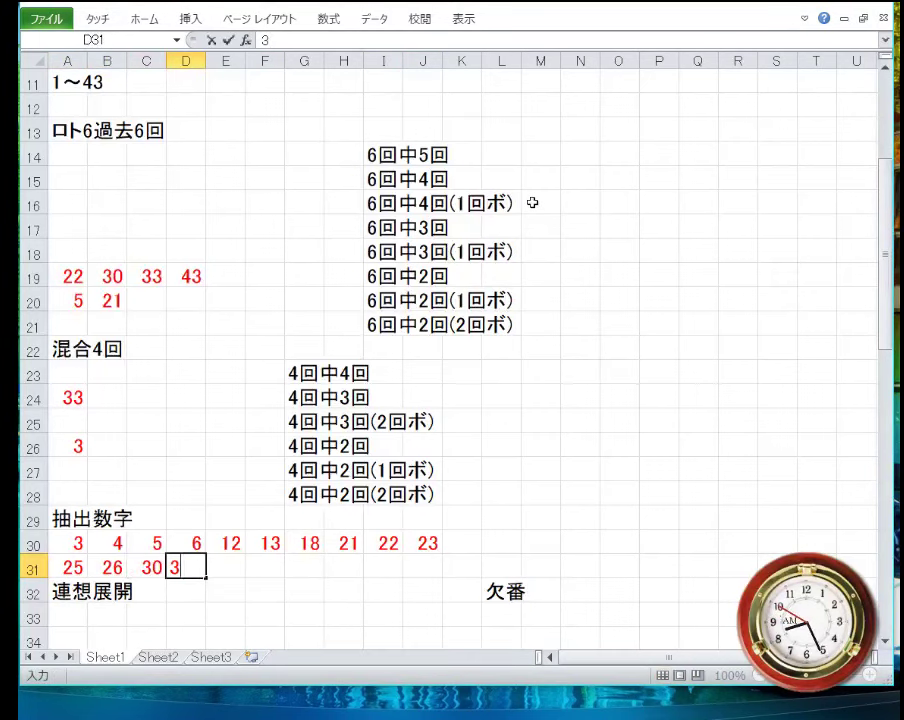
key(Tab)
text(33)
key(Tab)
text(34)
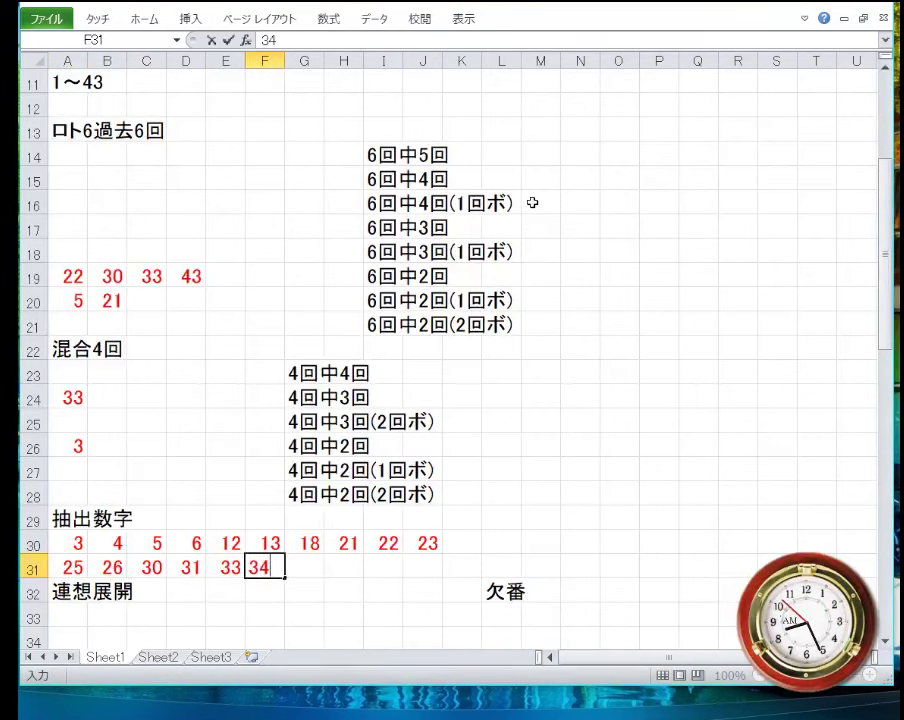
- Complete the second 抽出数字 row with 35, 37, 38, 41 and 43 in G31:K31
key(Tab)
text(35)
key(Tab)
text(37)
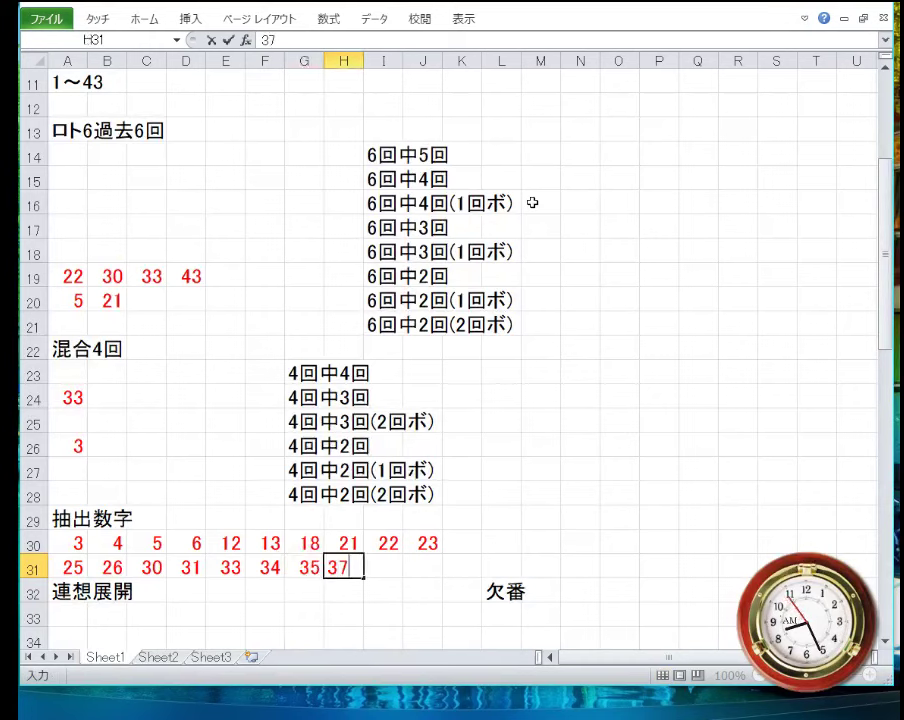
key(Tab)
text(38)
key(Tab)
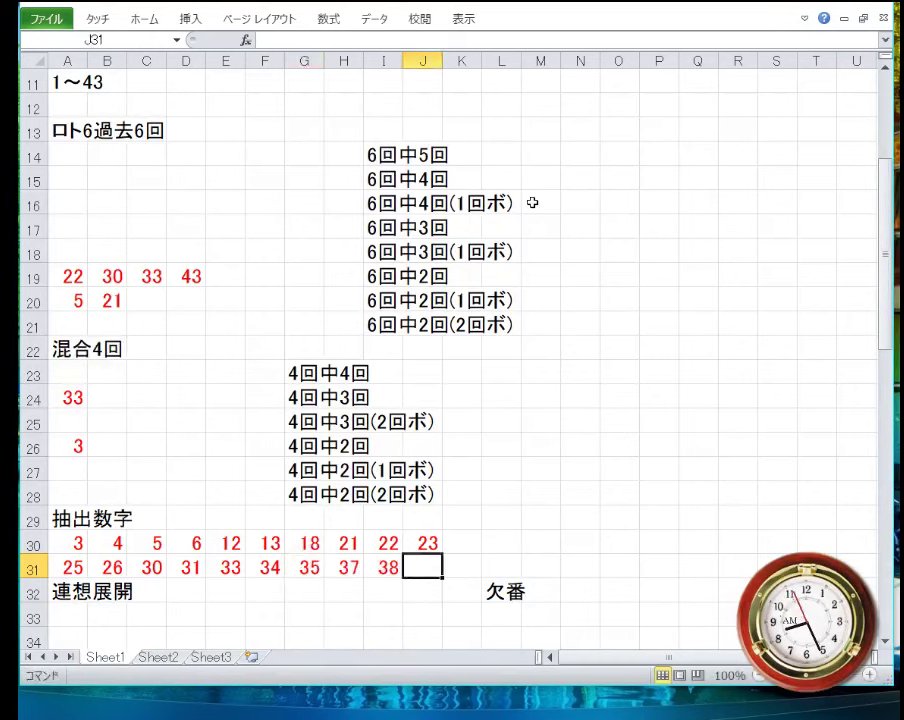
text(34)
key(Escape)
text(41)
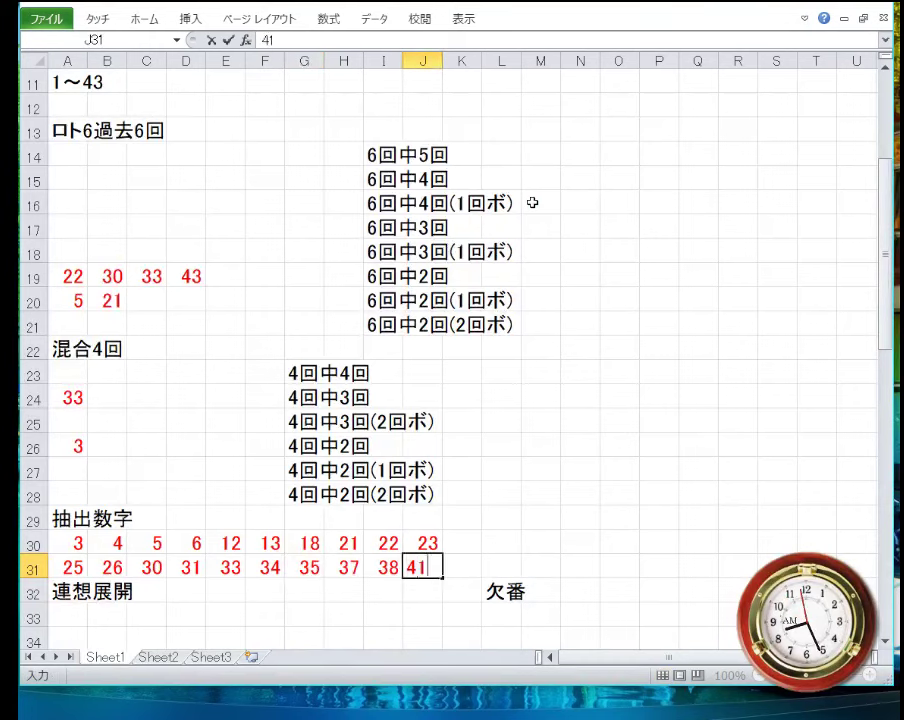
key(Tab)
text(43)
key(Down)
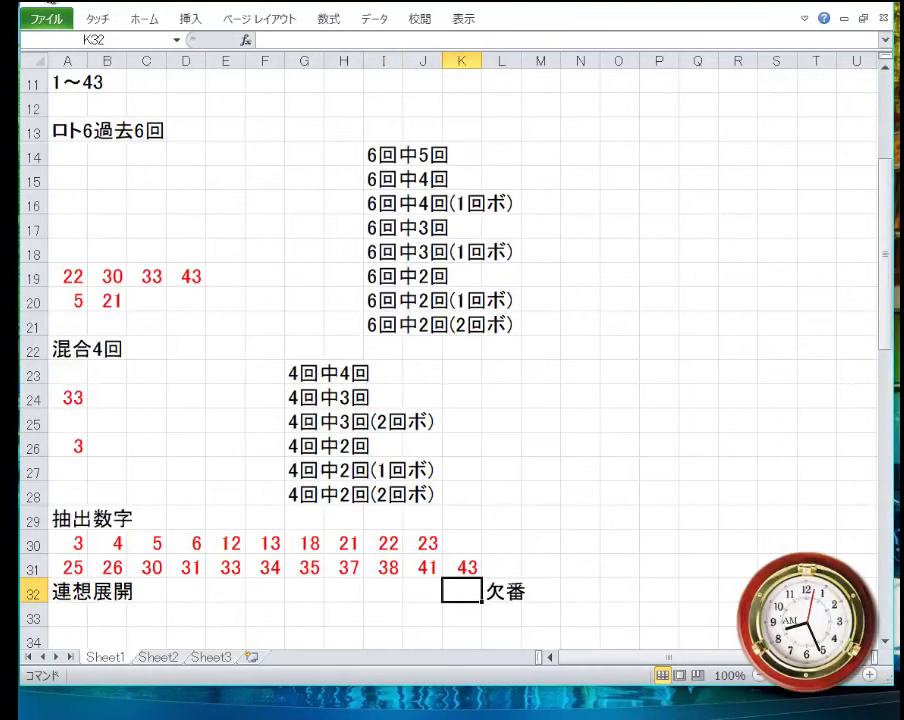
- Copy the ロト6 draw 1225 numbers in F6:M6 and paste them below 連想展開, starting at A33
scroll(298, 215, up, 4)
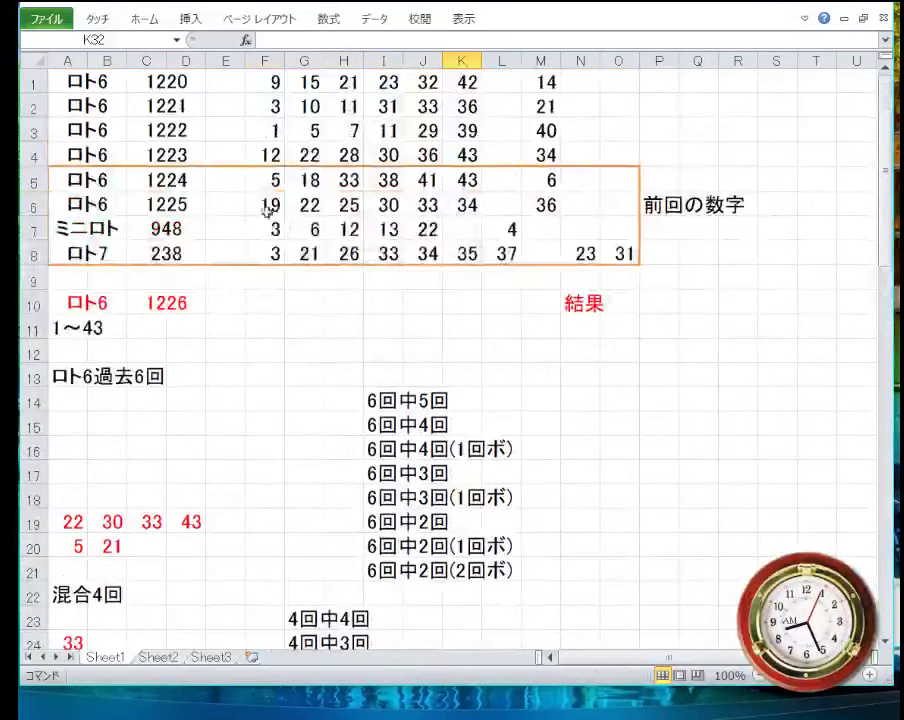
drag(262, 205, 521, 198)
right_click(303, 198)
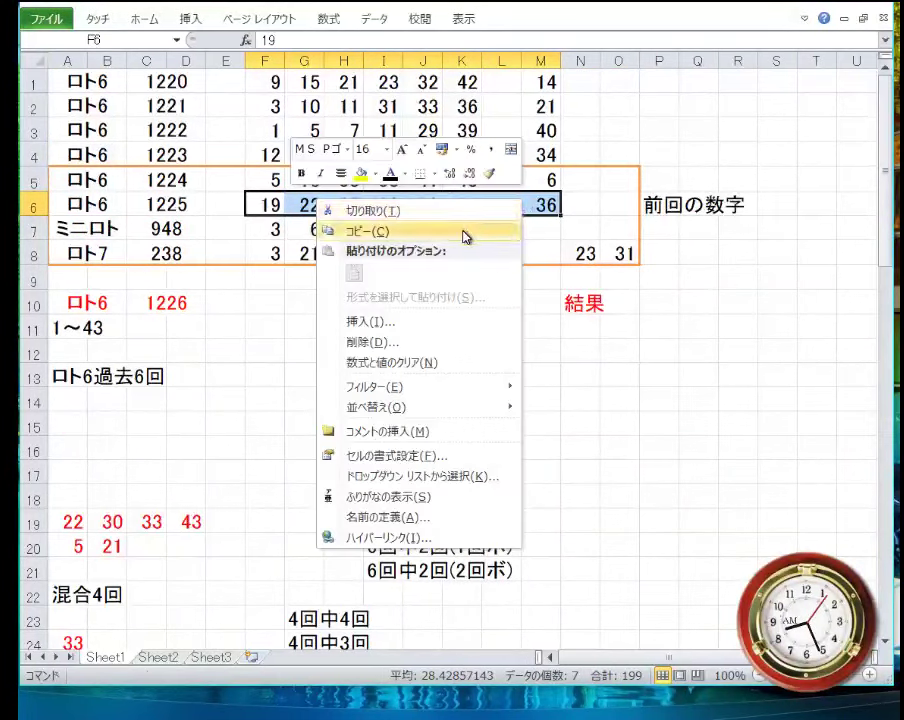
click(468, 236)
scroll(295, 308, down, 6)
right_click(80, 422)
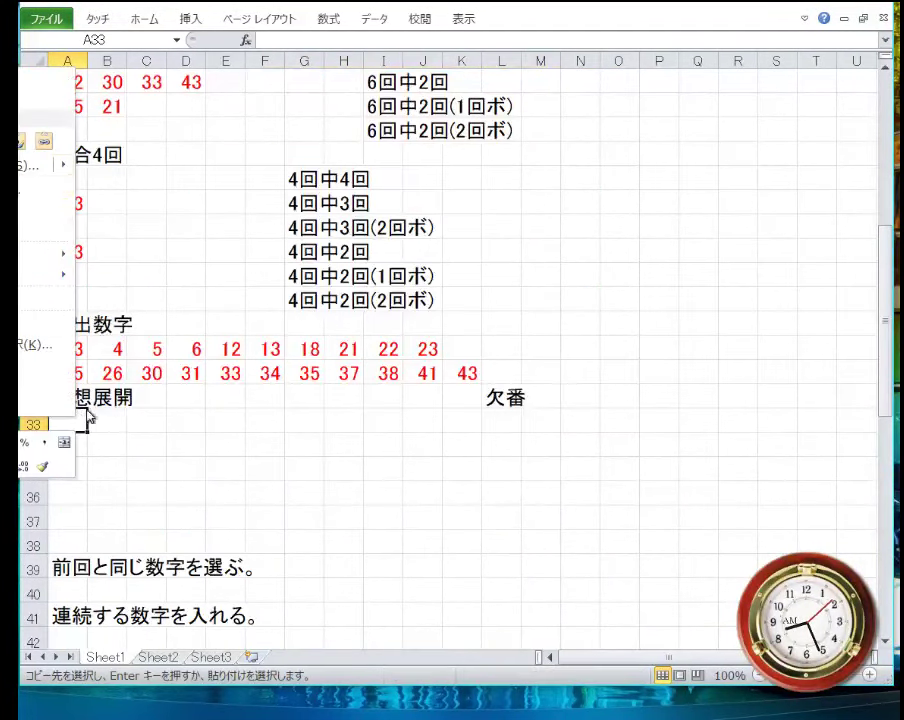
click(44, 140)
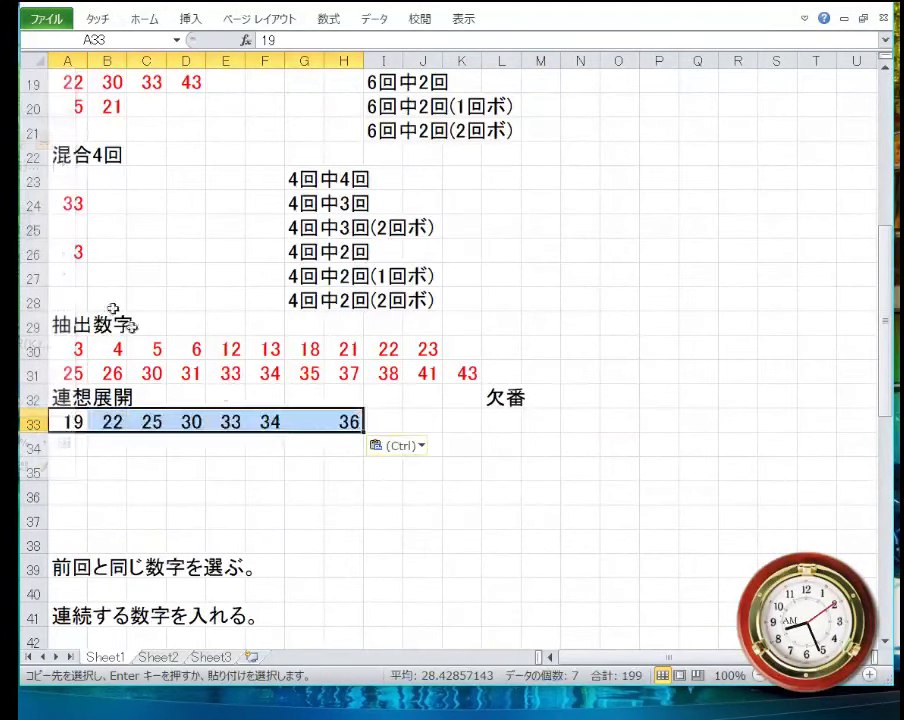
click(258, 462)
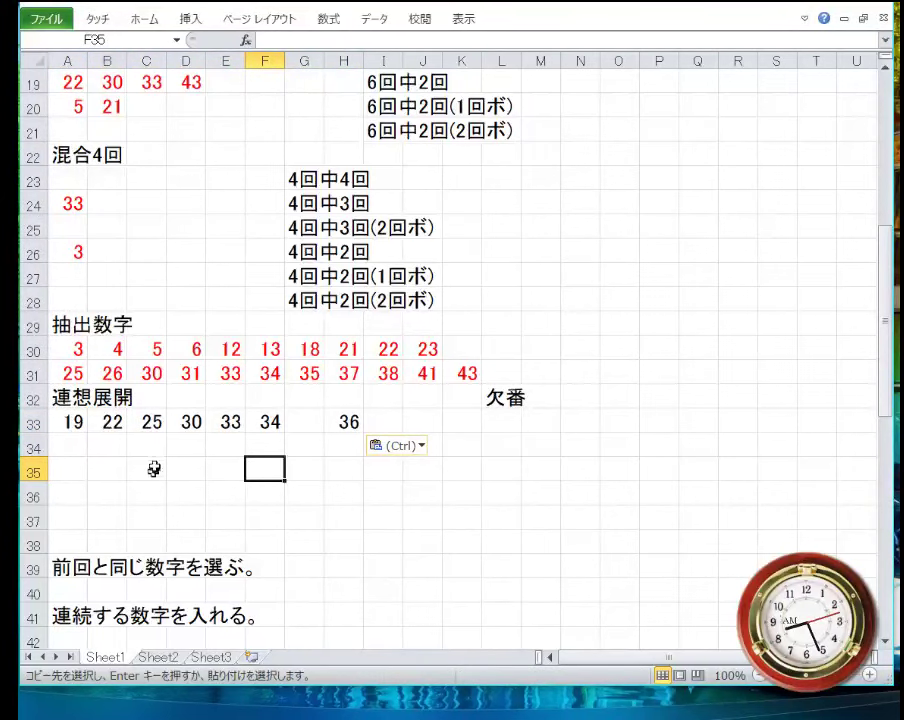
- Change the font colour of the pasted draw numbers in A33:F33 and H33 to red
drag(72, 421, 260, 420)
ctrl+click(340, 420)
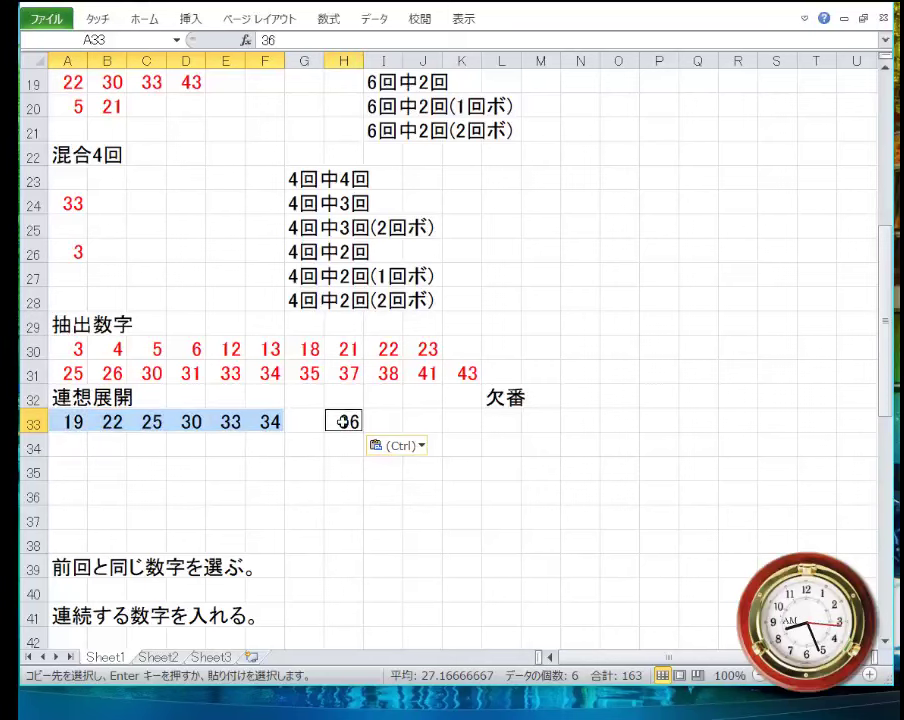
click(146, 31)
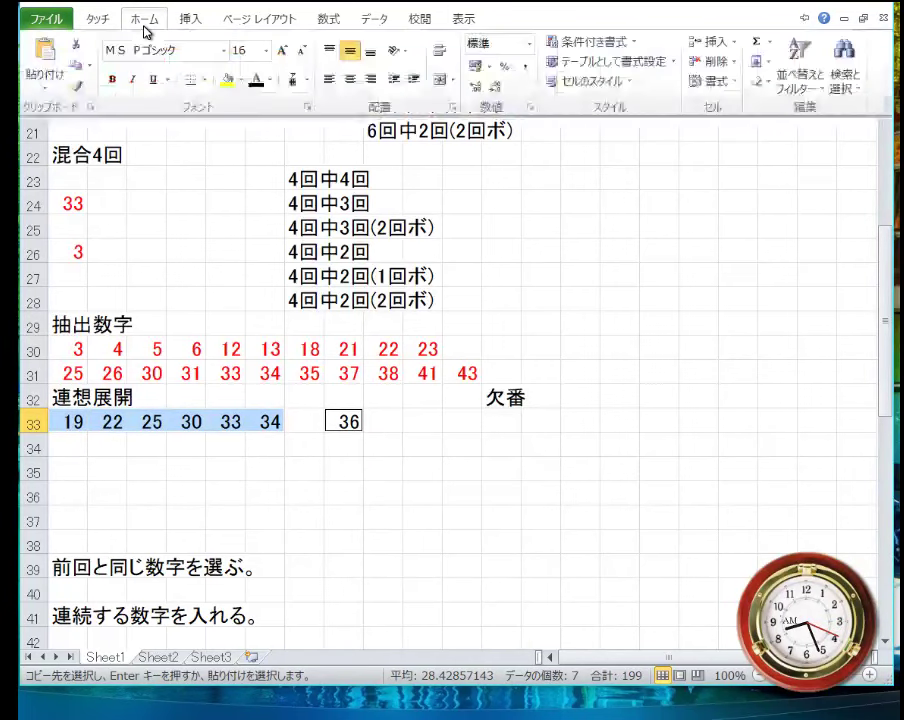
click(268, 81)
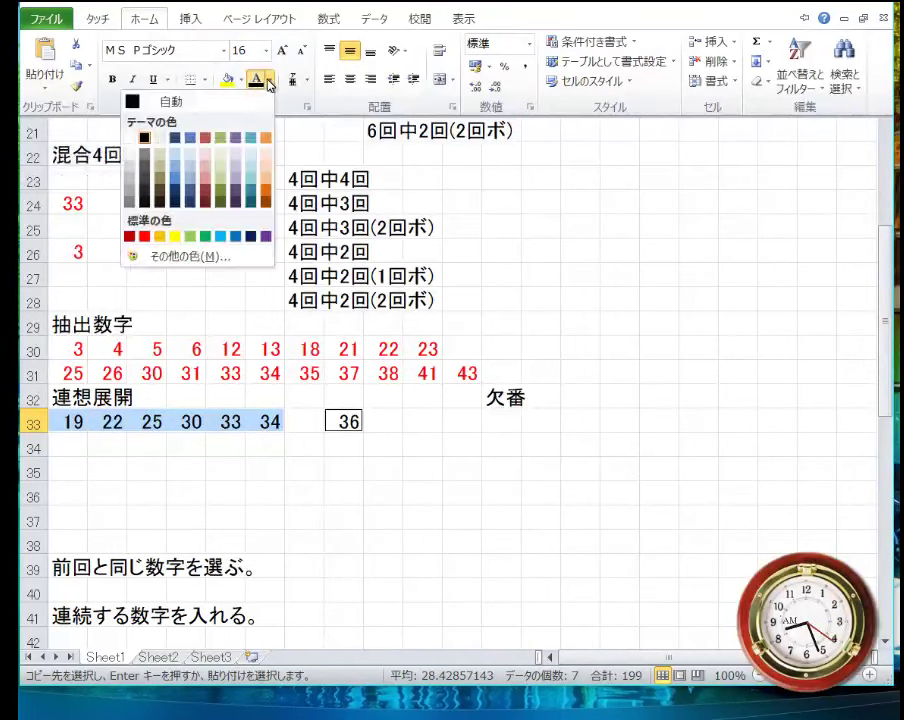
click(146, 238)
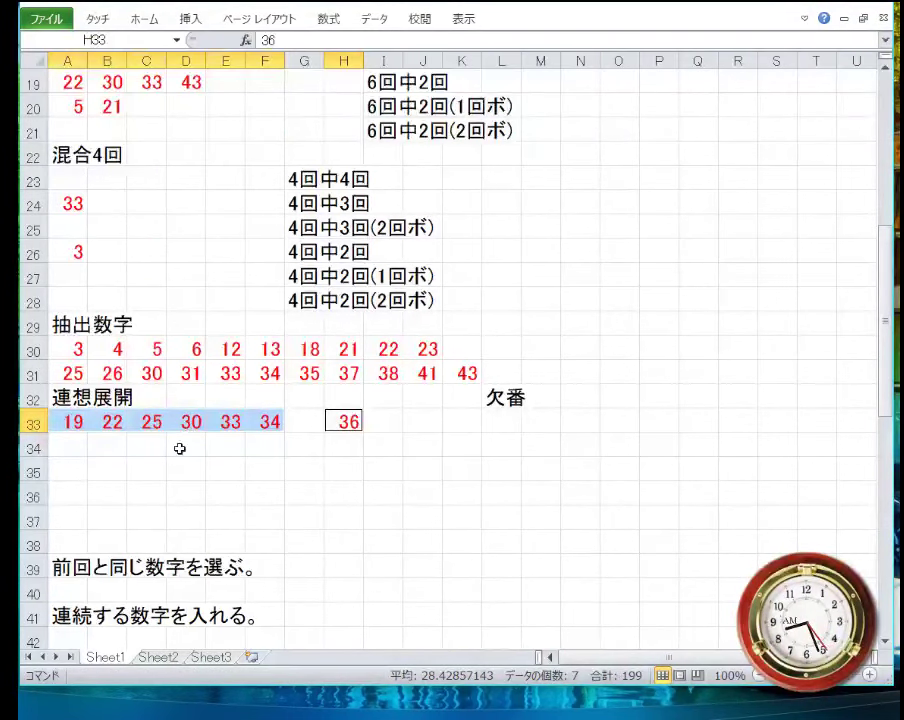
- Move 30 to I33, and move 33, 34 and 36 together to C36, D36 and F36
click(180, 444)
click(196, 424)
drag(184, 432, 379, 436)
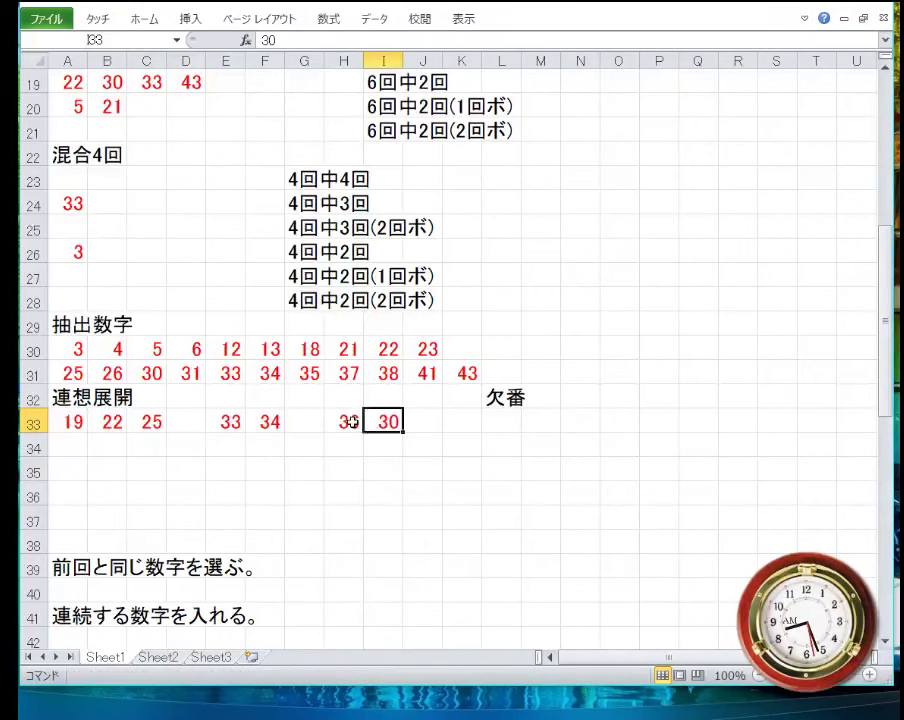
click(347, 422)
drag(218, 426, 342, 422)
drag(283, 437, 176, 488)
- Move 22 to B35 and 25 to E35
click(110, 422)
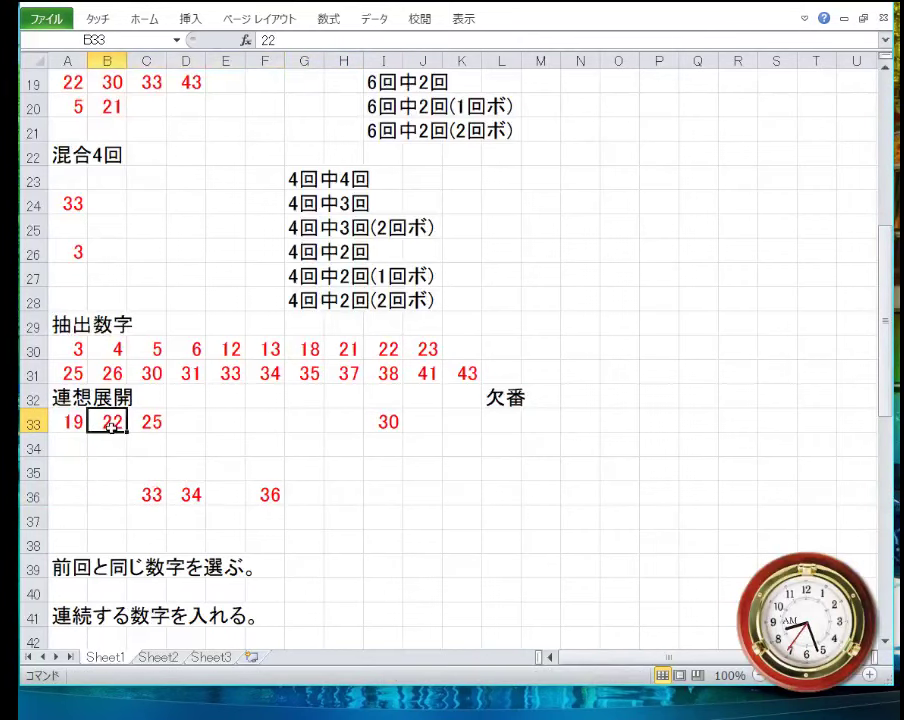
drag(114, 431, 120, 484)
click(142, 436)
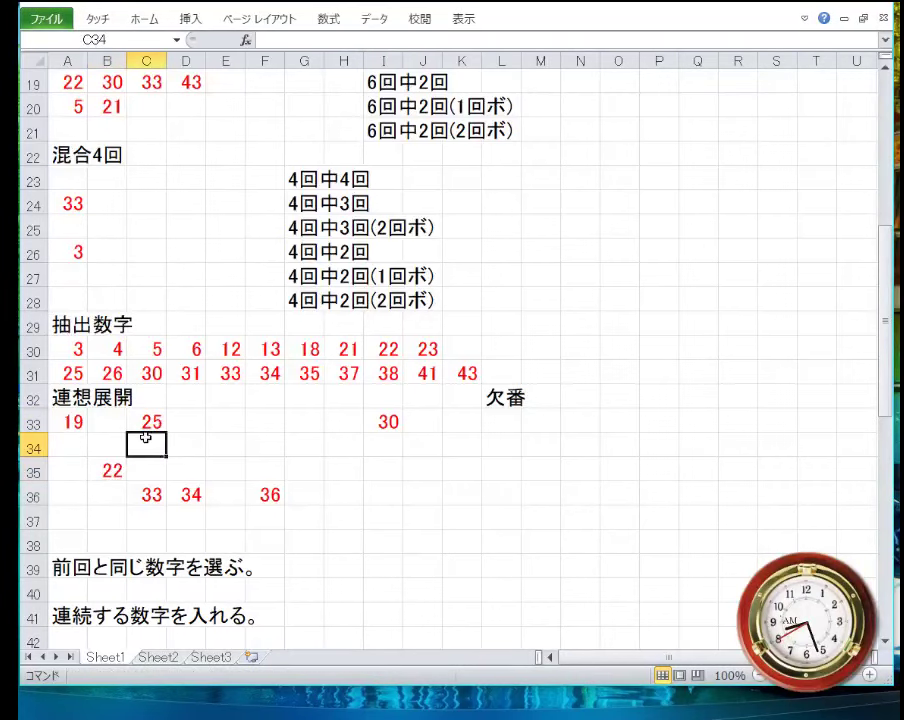
click(148, 429)
drag(152, 437, 218, 462)
- Move 19 to I34 and 30 to J35 to finish placing the red numbers in the 連想展開 grid
click(75, 428)
drag(76, 438, 336, 462)
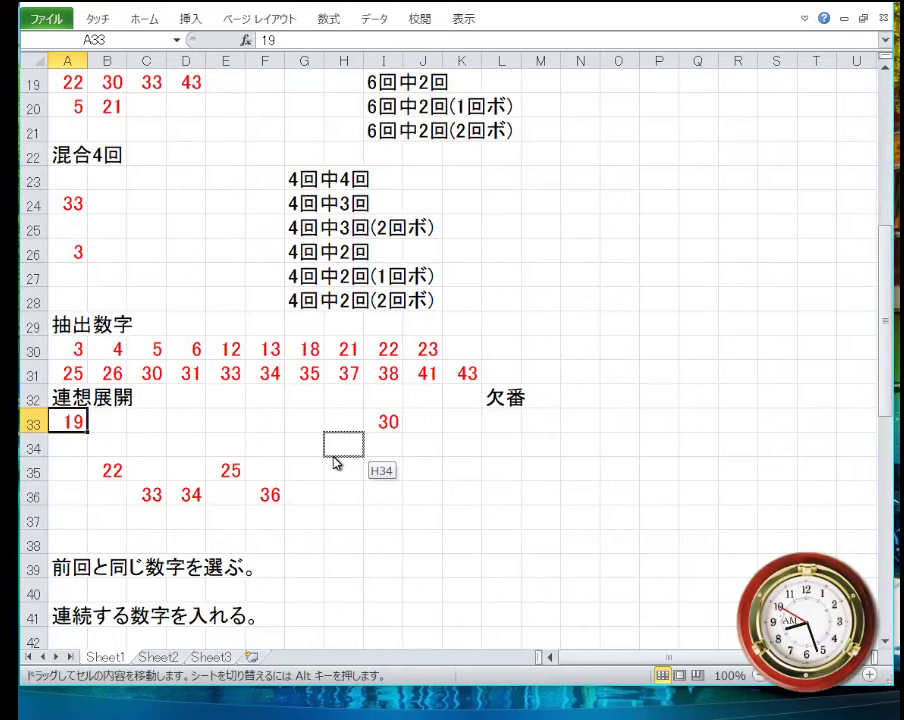
drag(333, 462, 333, 458)
click(372, 437)
click(376, 422)
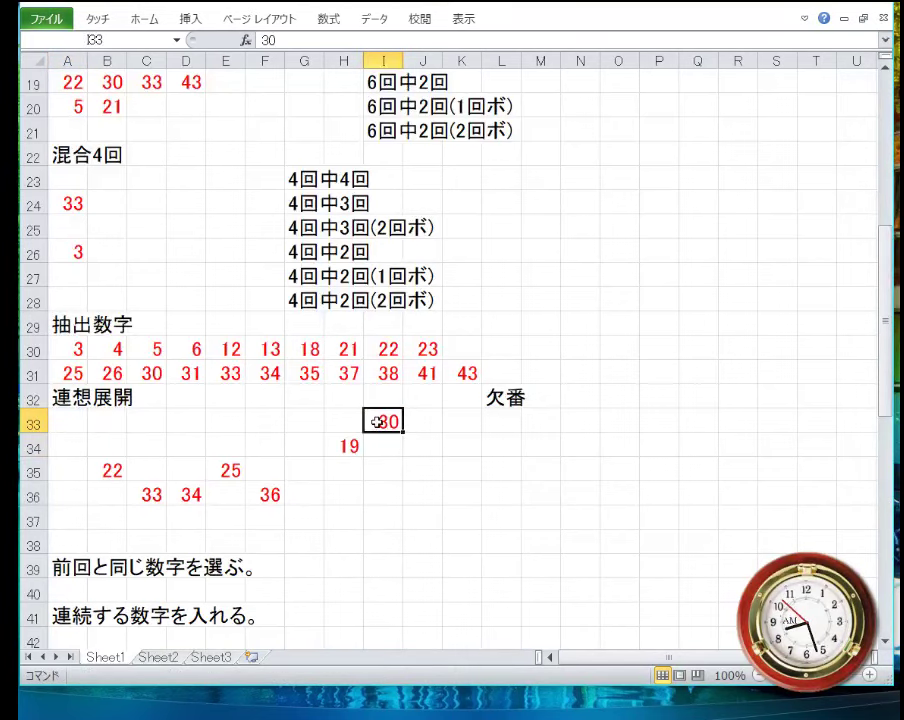
drag(376, 432, 424, 484)
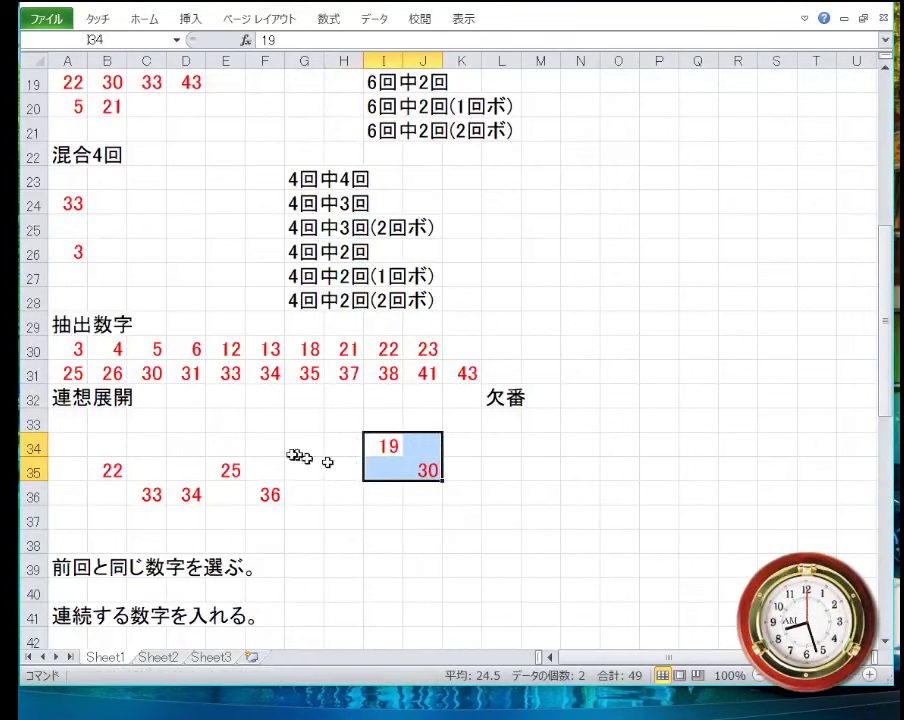
- Start the first row of the 連想展開 grid with 1, 2, 3, 4 and 5 in A33:E33
drag(92, 420, 80, 420)
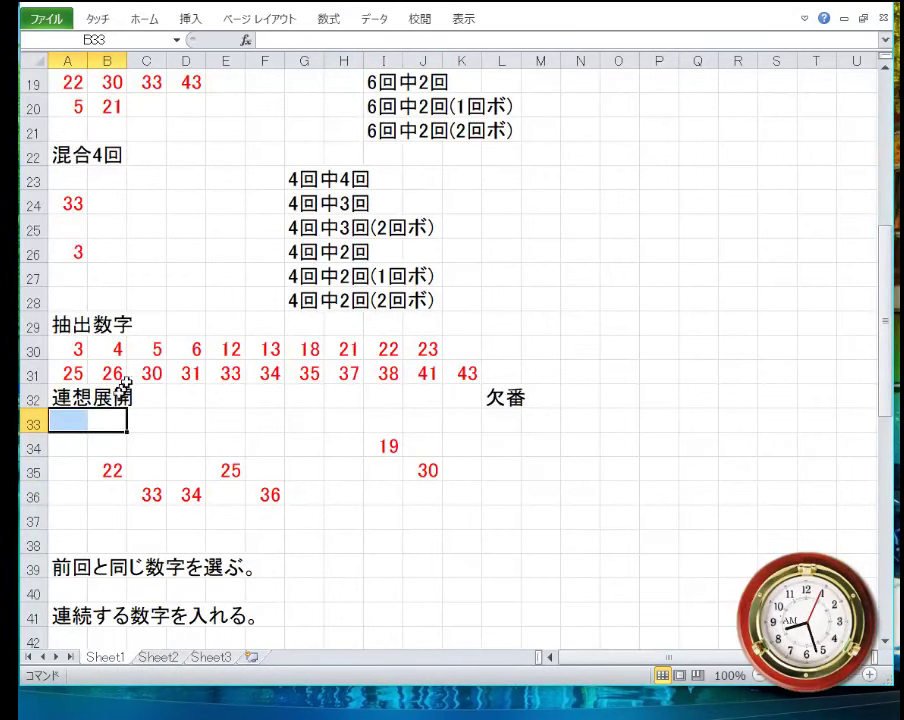
click(72, 420)
text(1)
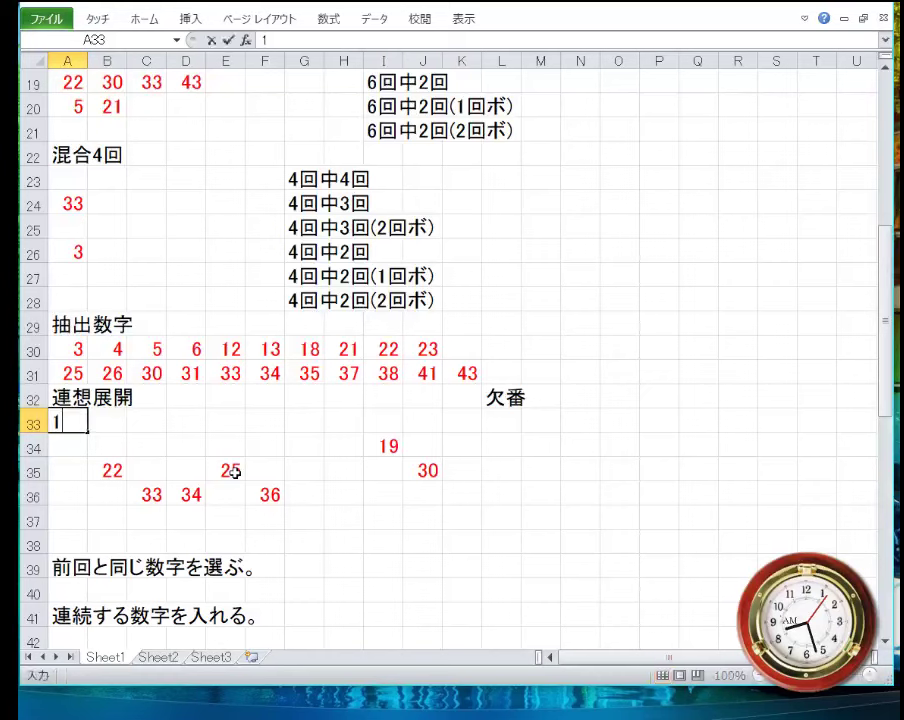
key(Tab)
text(2)
key(Tab)
text(3)
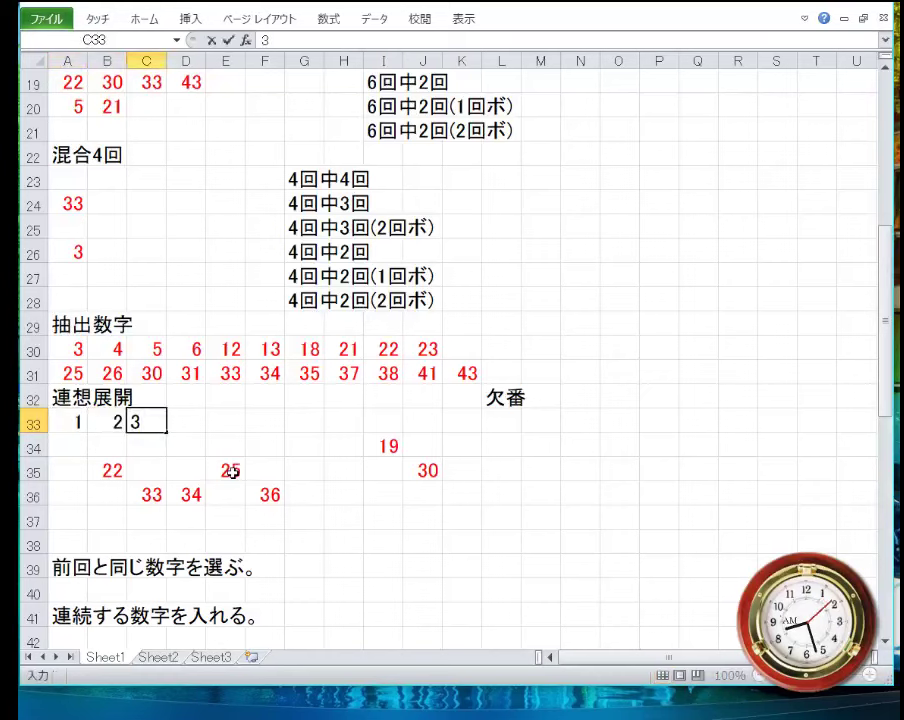
key(Tab)
text(4)
key(Tab)
text(5)
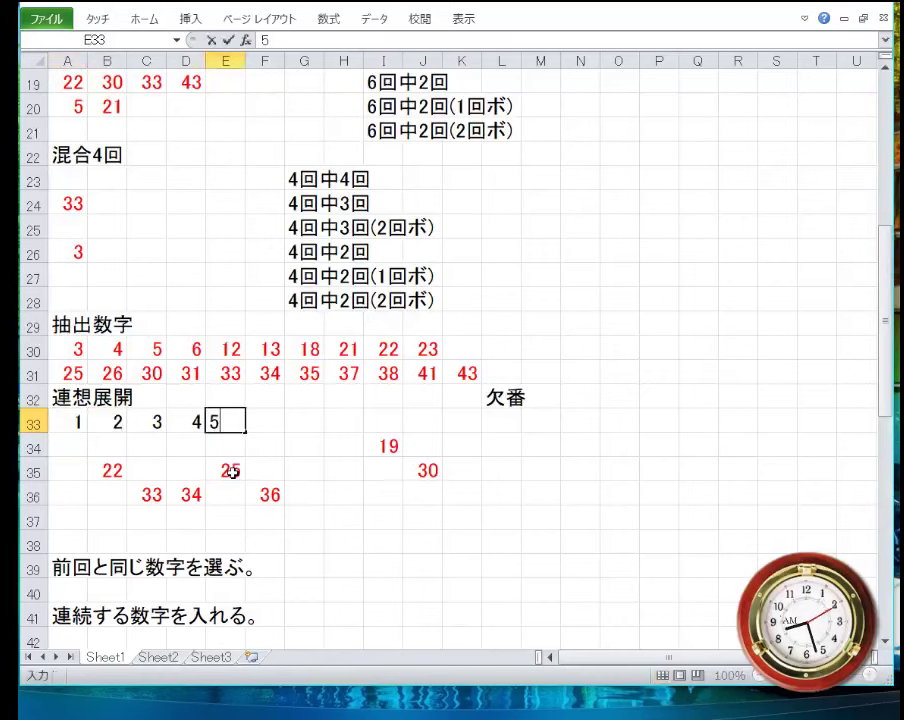
- Complete the first grid row with 6, 7, 8, 9 and 10 in F33:J33
key(Tab)
text(6)
key(Tab)
text(7)
key(Tab)
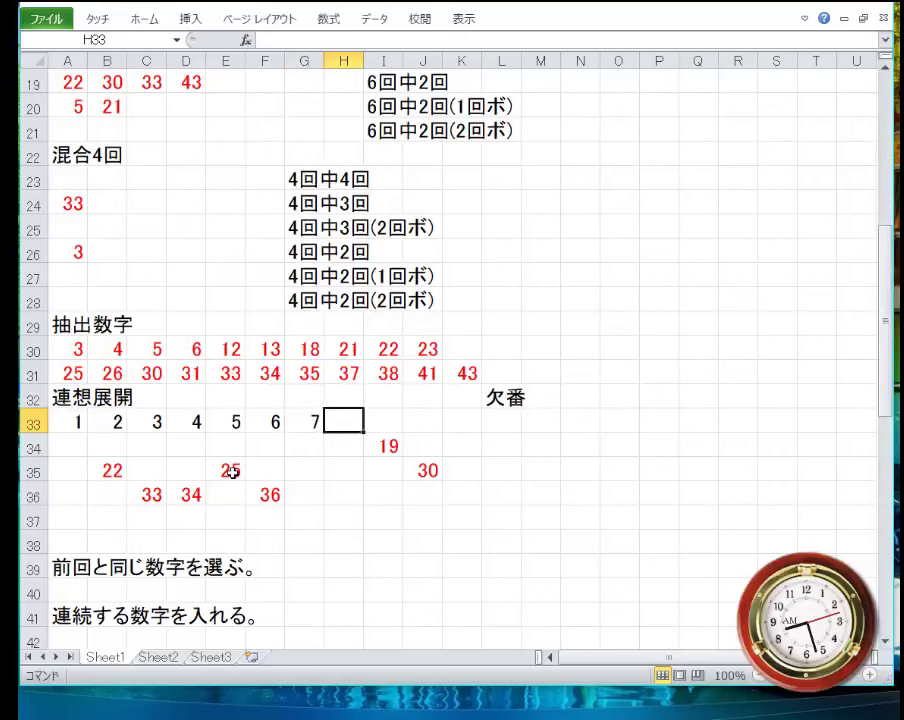
text(8)
key(Tab)
text(9)
key(Tab)
key(Tab)
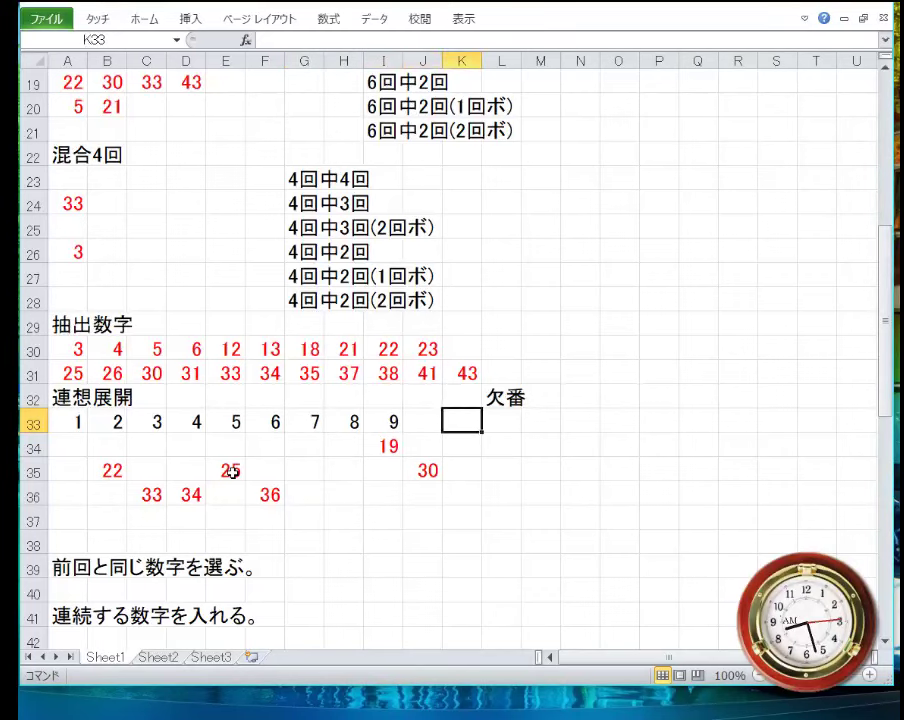
key(shift+Tab)
text(10)
key(Return)
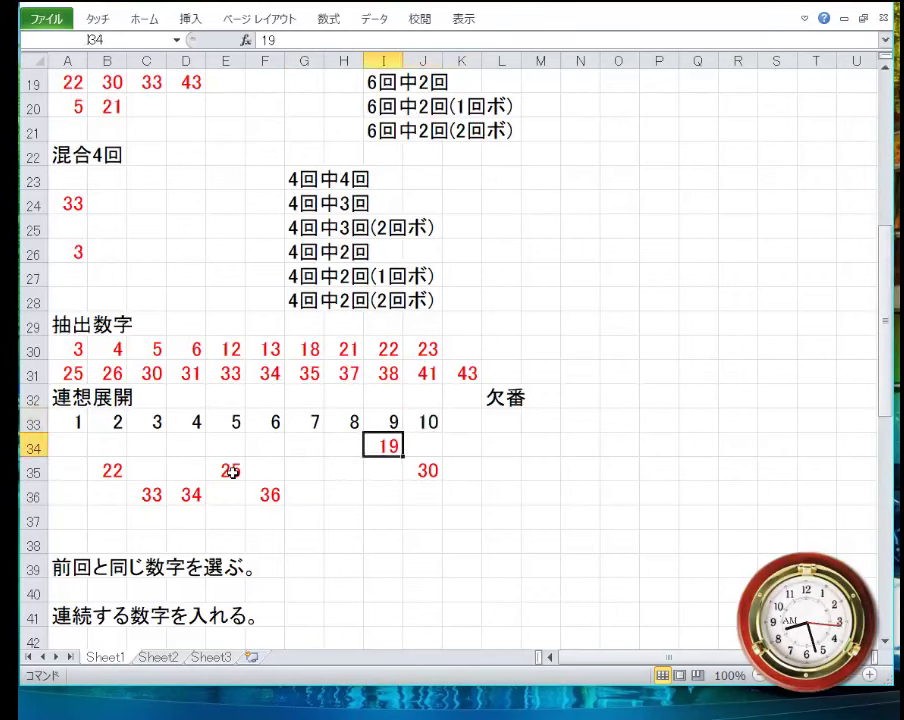
- Enter 11, 12, 13 and 14 in A34:D34 to start the second grid row
key(Left)
key(Left)
key(Left)
key(Left)
key(Left)
key(Left)
key(Left)
key(Left)
text(11)
key(Tab)
text(1)
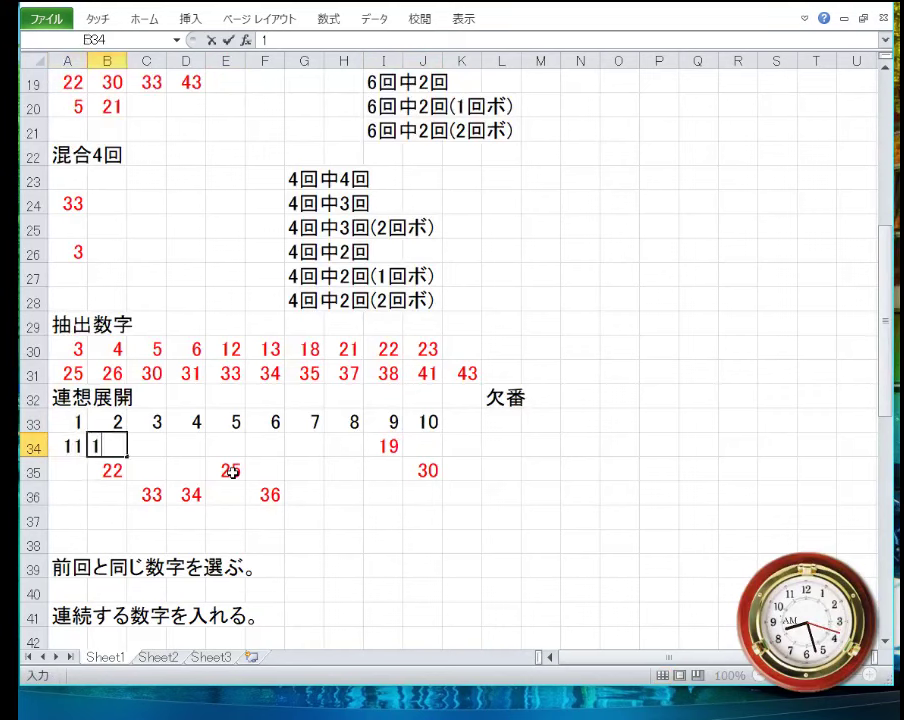
text(2)
key(Tab)
text(13)
key(Tab)
text(14)
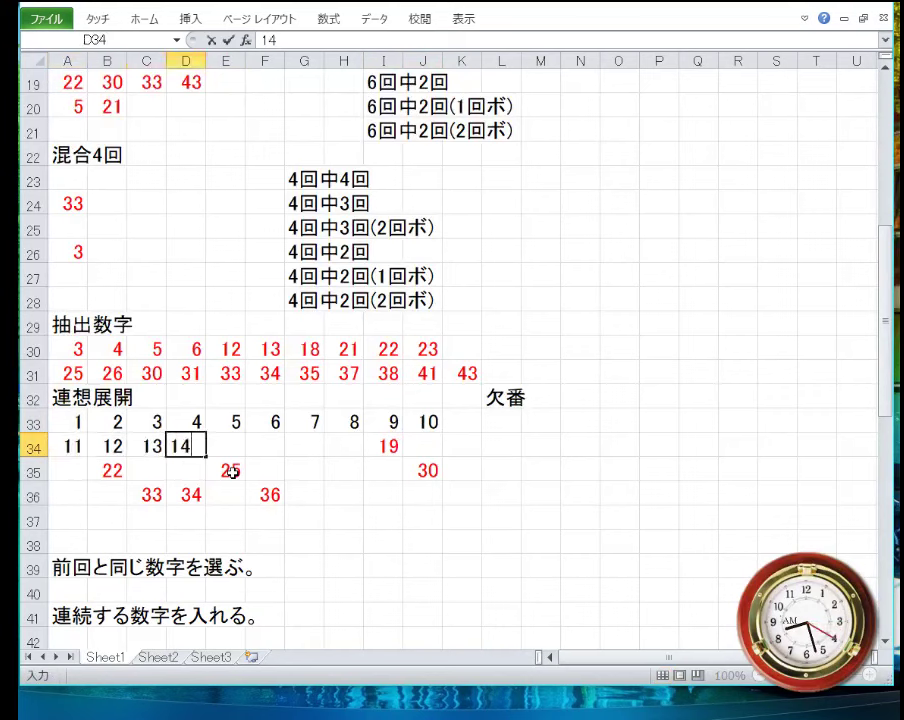
- Complete the second grid row around the red 19 with 15, 16, 17 and 18 in E34:H34 and 20 in J34
key(Tab)
text(15)
key(Tab)
text(16)
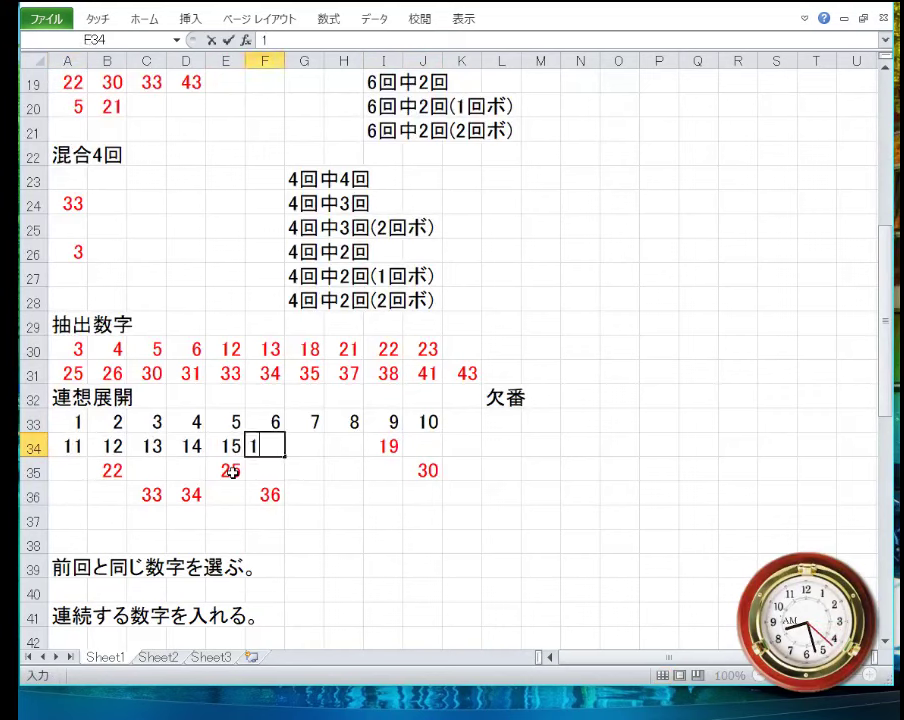
key(Tab)
text(11)
key(BackSpace)
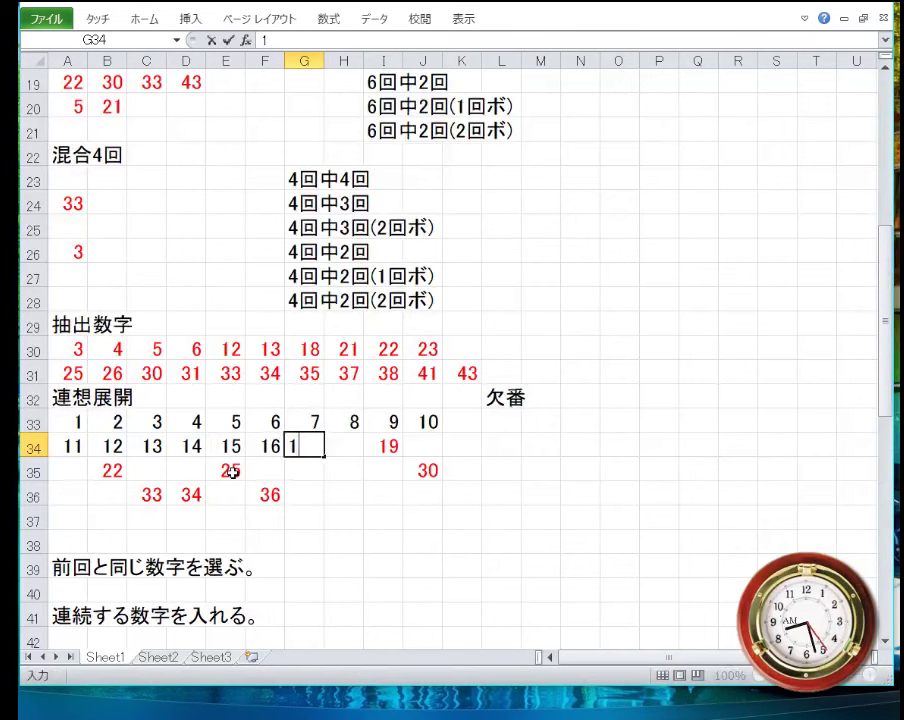
text(7)
key(Tab)
text(18)
key(Tab)
key(Tab)
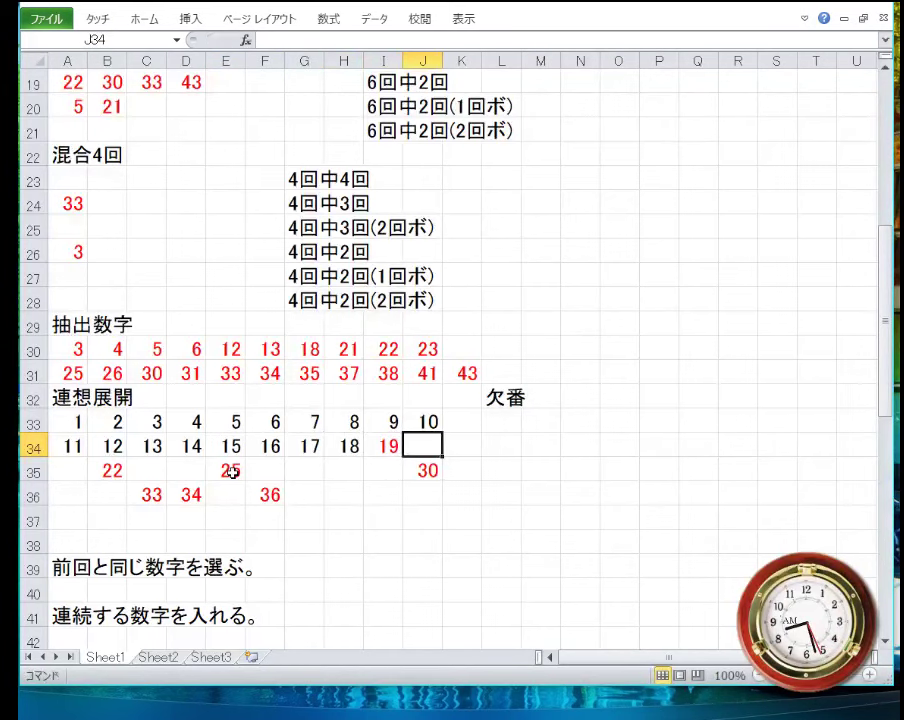
text(20)
key(Down)
- Start the third grid row with 21 in A35, 23 in C35 and 24 in D35, keeping the red 22
key(Left)
key(Home)
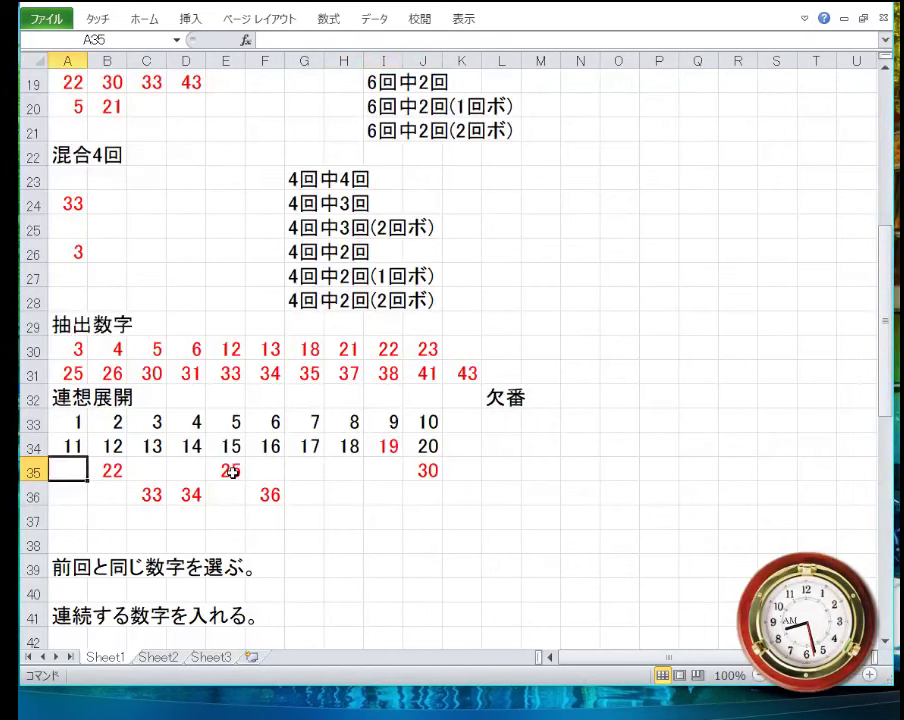
text(1)
key(Tab)
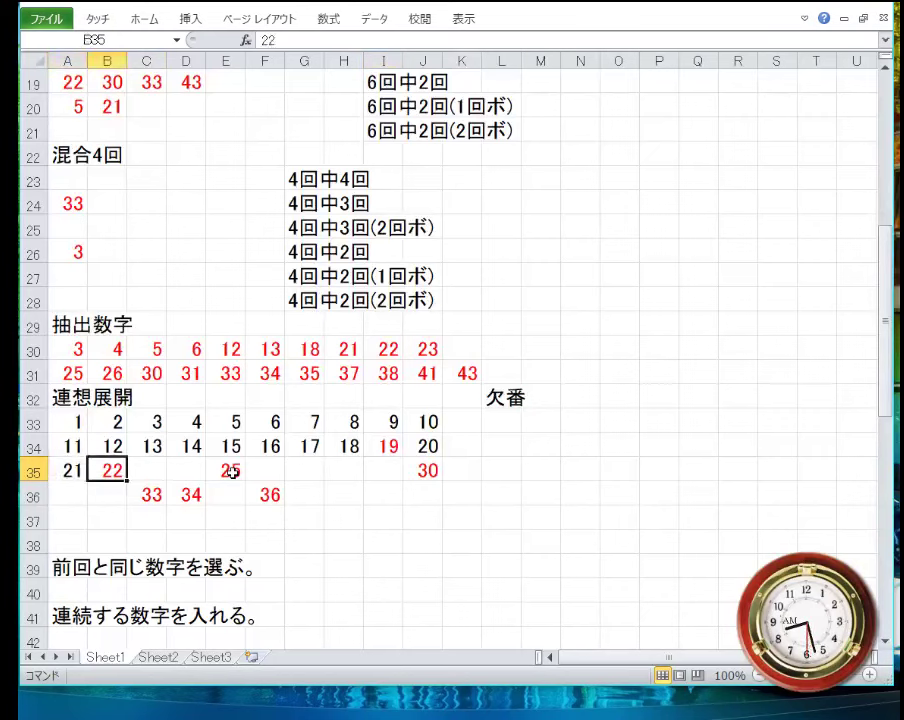
key(Tab)
text(23)
key(Tab)
text(24)
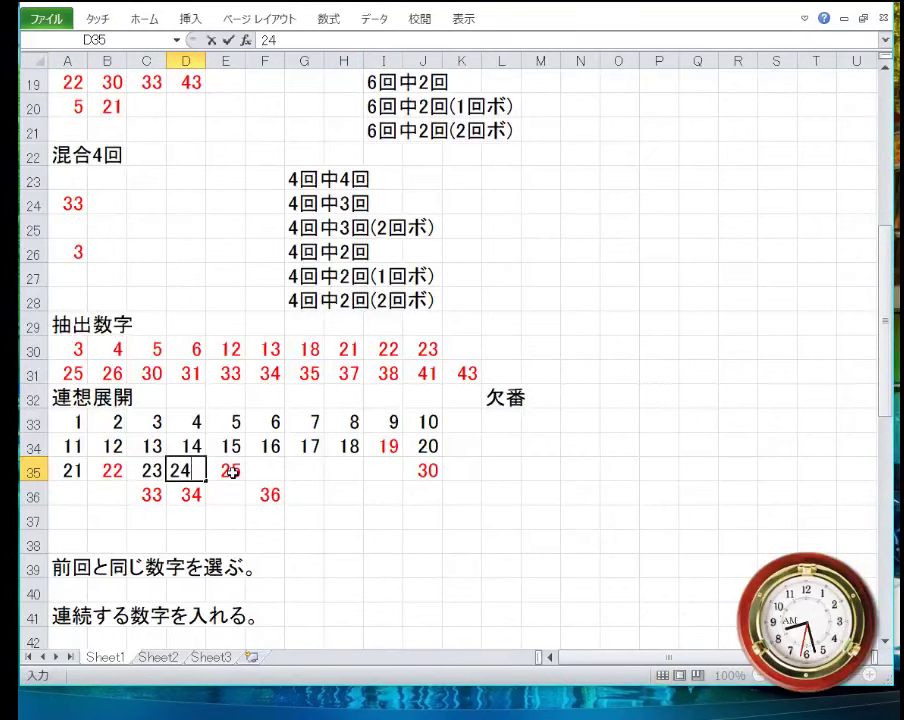
key(Tab)
- Fill the rest of the third grid row with 26, 27, 28 and 29 in F35:I35
key(Tab)
text(26)
key(Tab)
text(2)
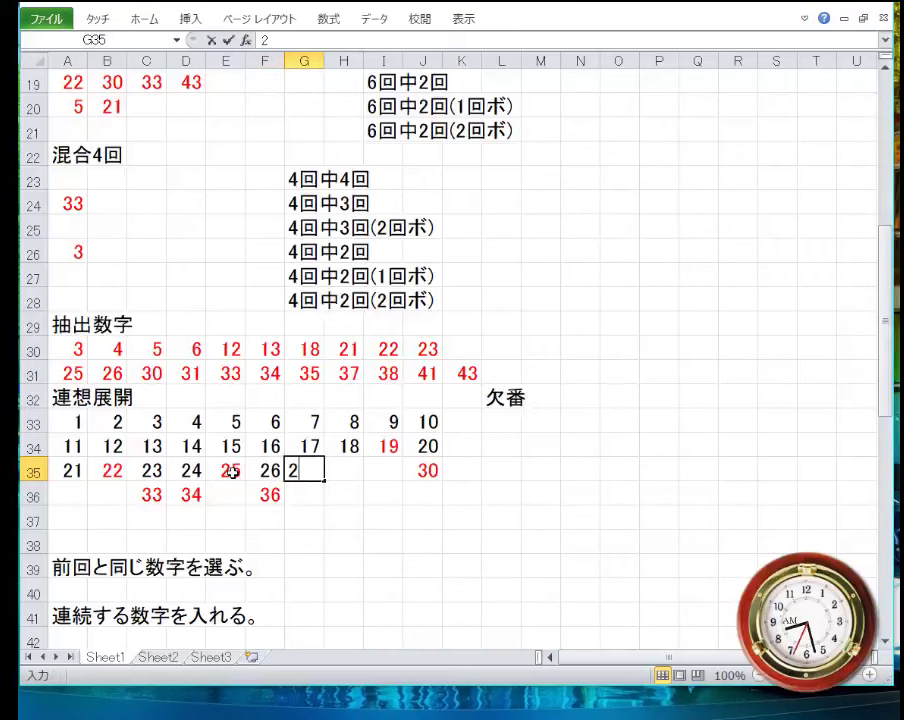
text(7)
key(Tab)
text(28)
key(Tab)
text(2)
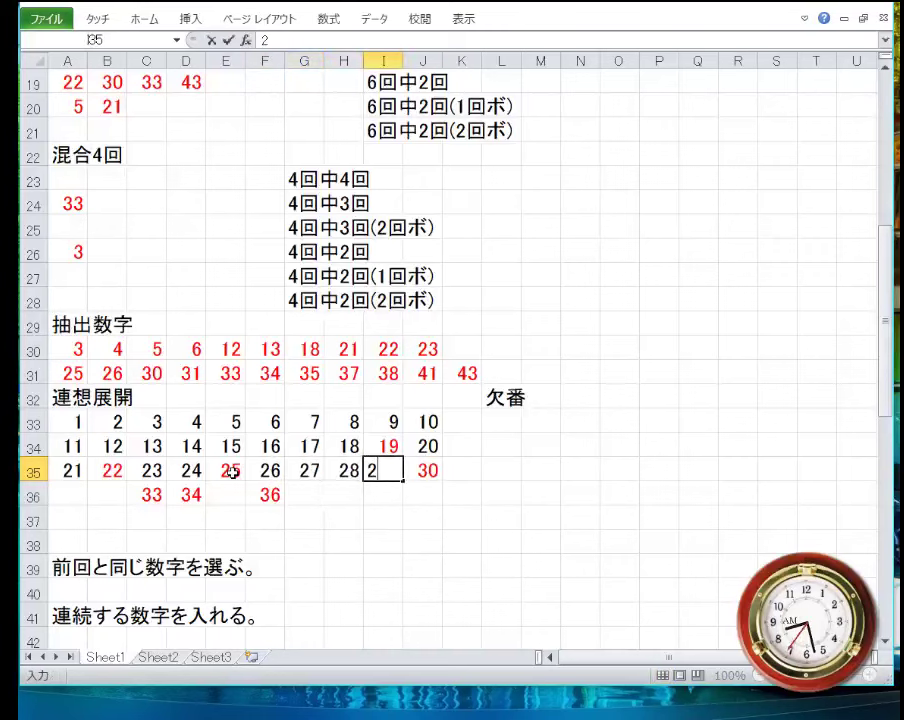
text(9)
key(Return)
- Enter 31 and 32 in A36:B36 to start the fourth grid row
key(Left)
key(Left)
key(Left)
key(Left)
key(Left)
key(Left)
key(Left)
key(Left)
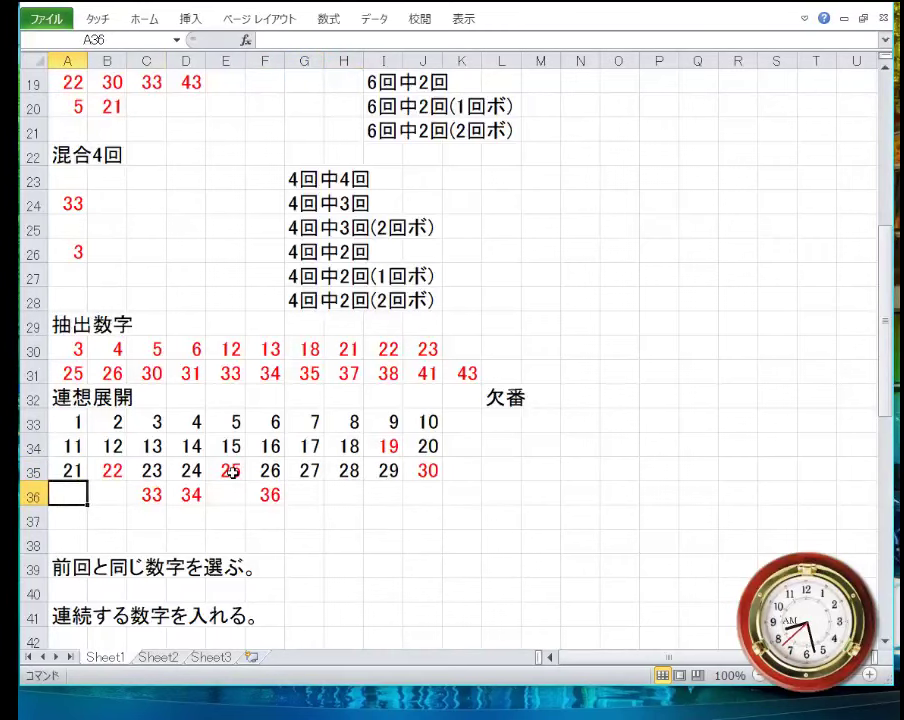
text(31)
key(Tab)
text(32)
key(Tab)
- Fill the gaps beside the red 36 in the fourth grid row with 35 in E36 and 37 in G36
key(Tab)
key(Tab)
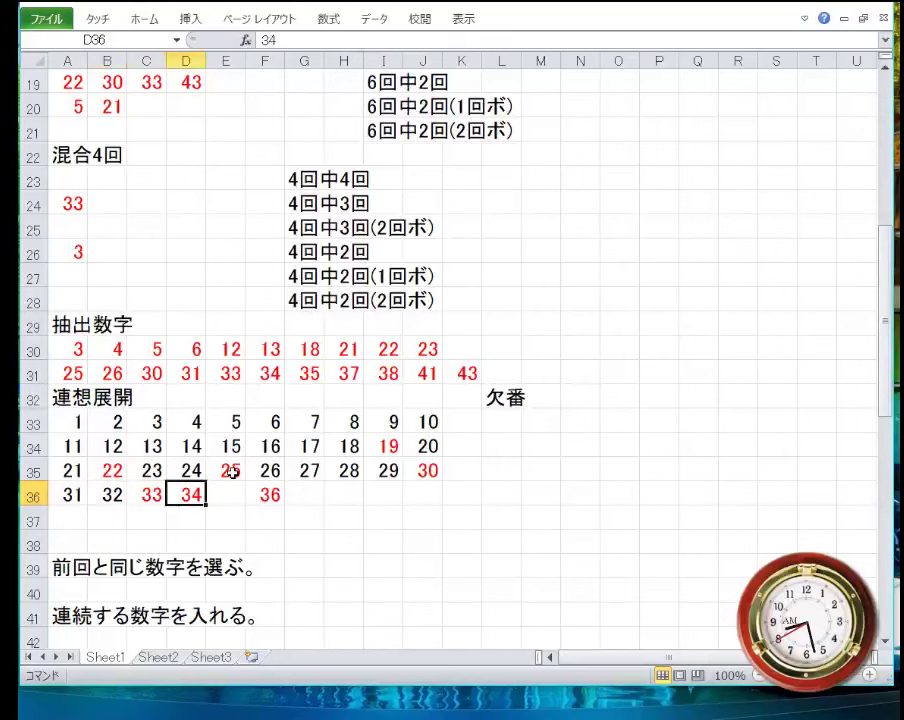
text(35)
key(Tab)
key(Tab)
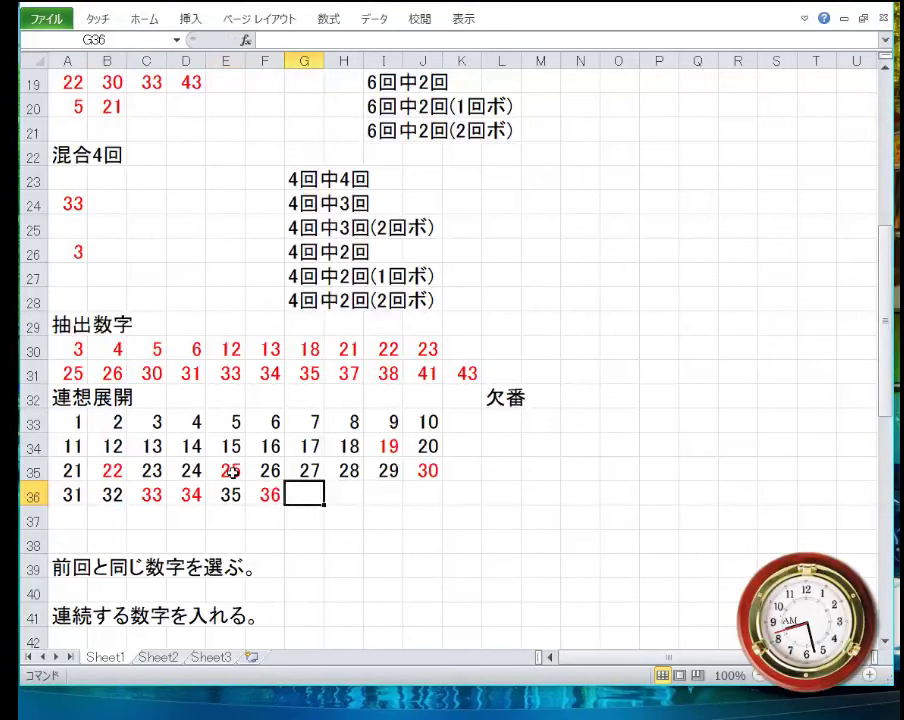
text(37)
key(Return)
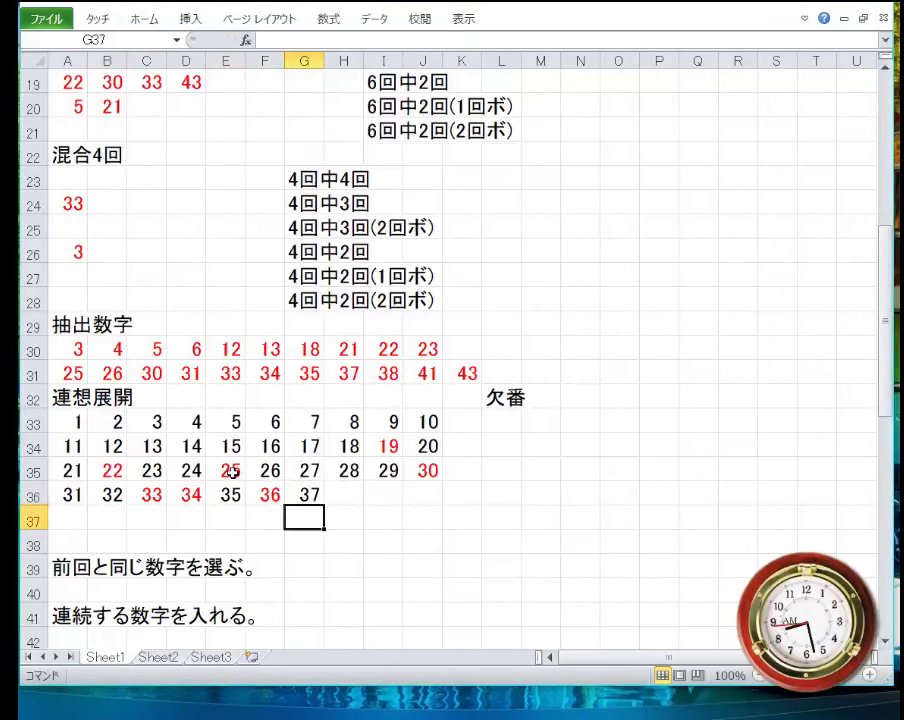
- Re-enter 37 in G36 and complete the fourth grid row with 38, 39 and 40 in H36:J36
key(Up)
text(33)
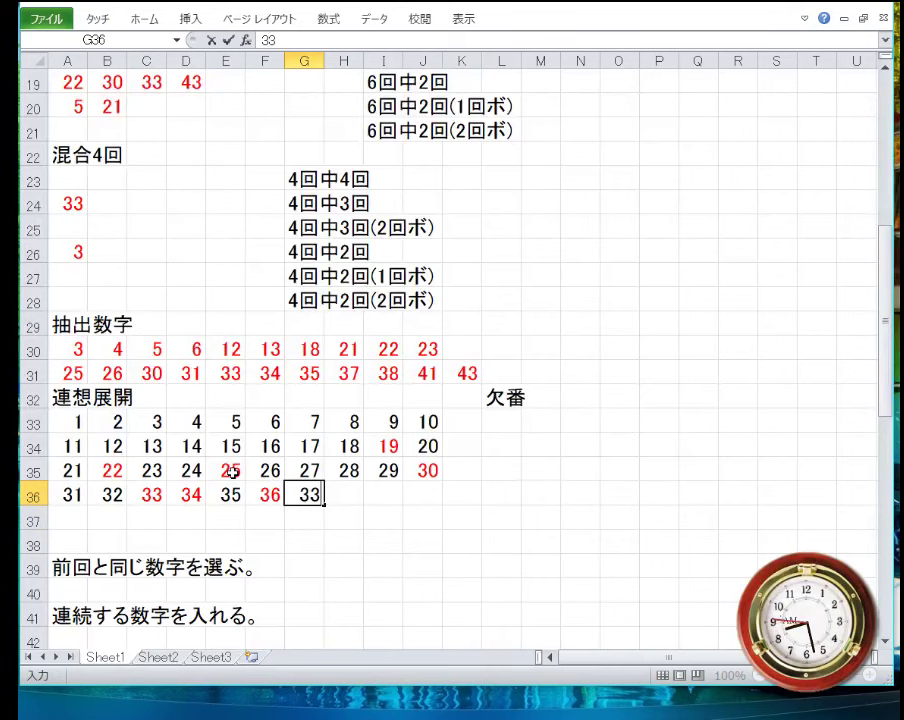
key(Tab)
text(38)
key(Tab)
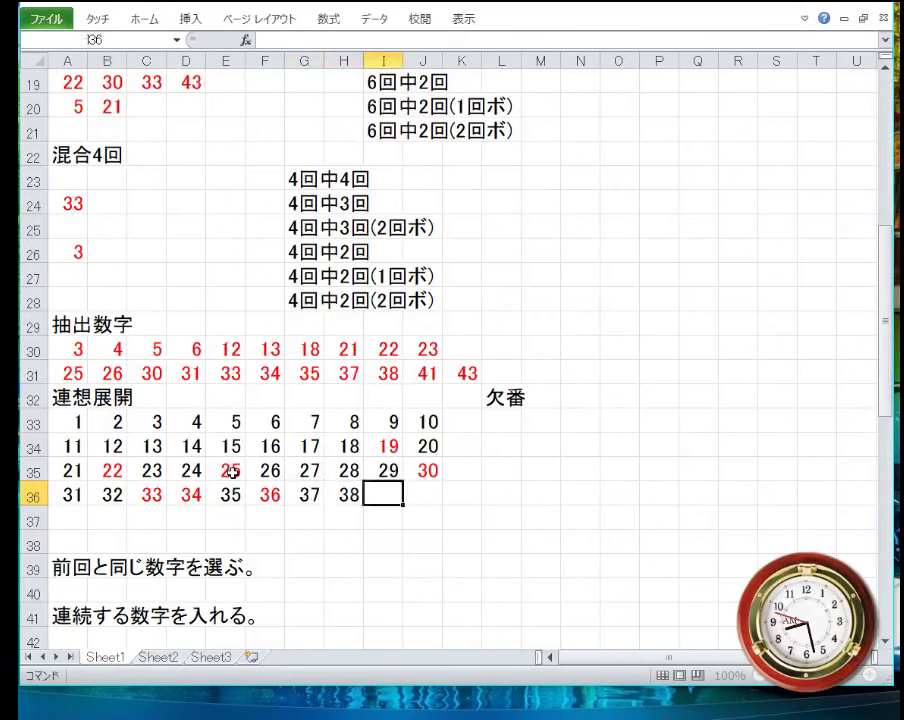
text(39)
key(Tab)
text(4)
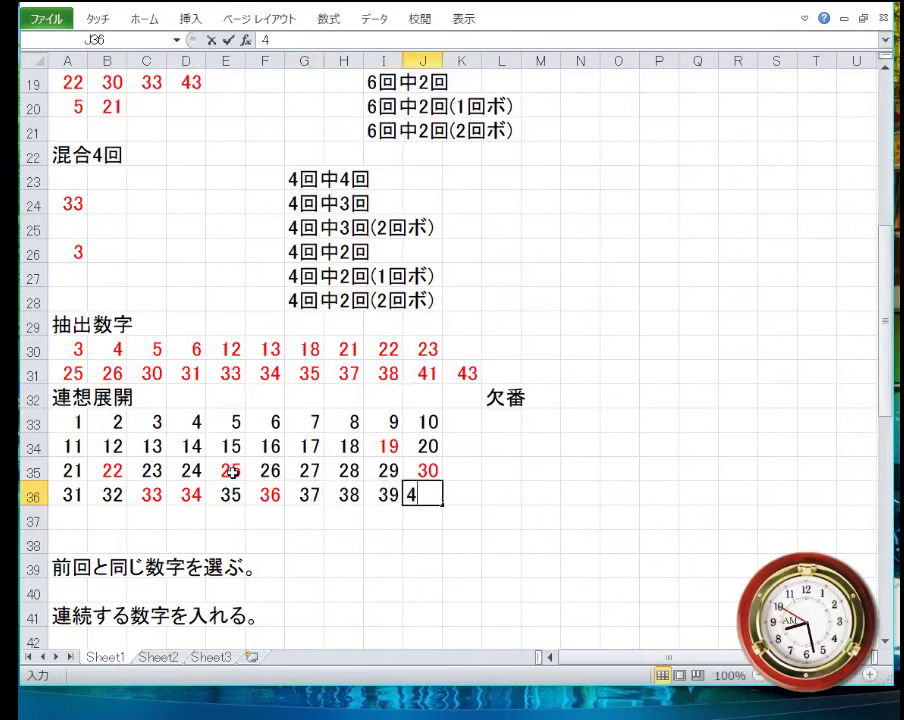
text(0)
key(Return)
- Complete the 連想展開 grid with 41, 42 and 43 in A37:C37 and delete the blank row 38 below it
key(Left)
key(Left)
key(Left)
key(Left)
key(Left)
key(Left)
key(Left)
key(Left)
text(4)
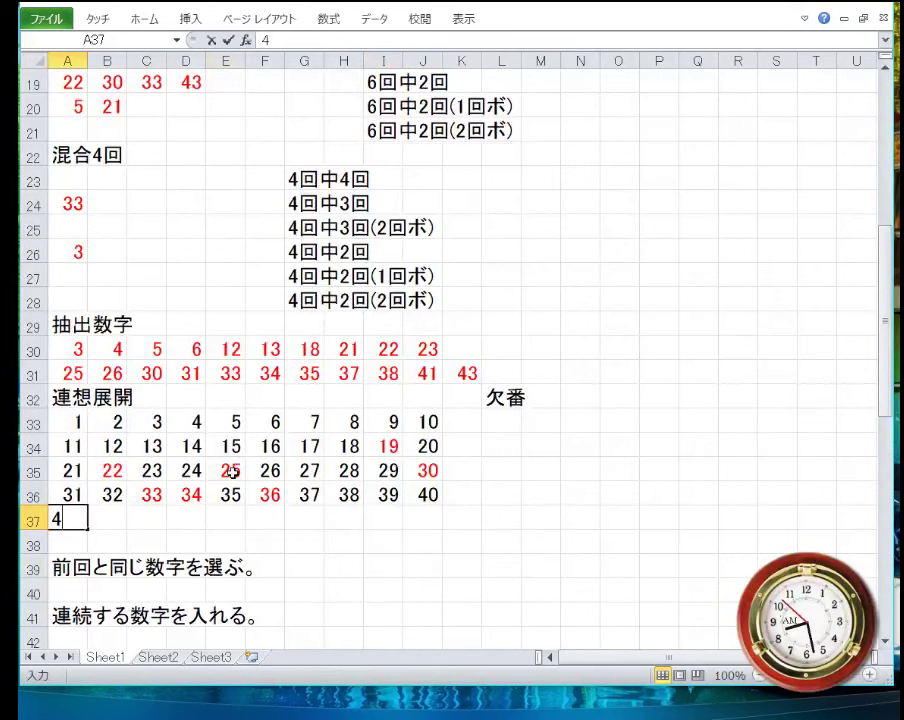
text(1)
key(Tab)
text(42)
key(Tab)
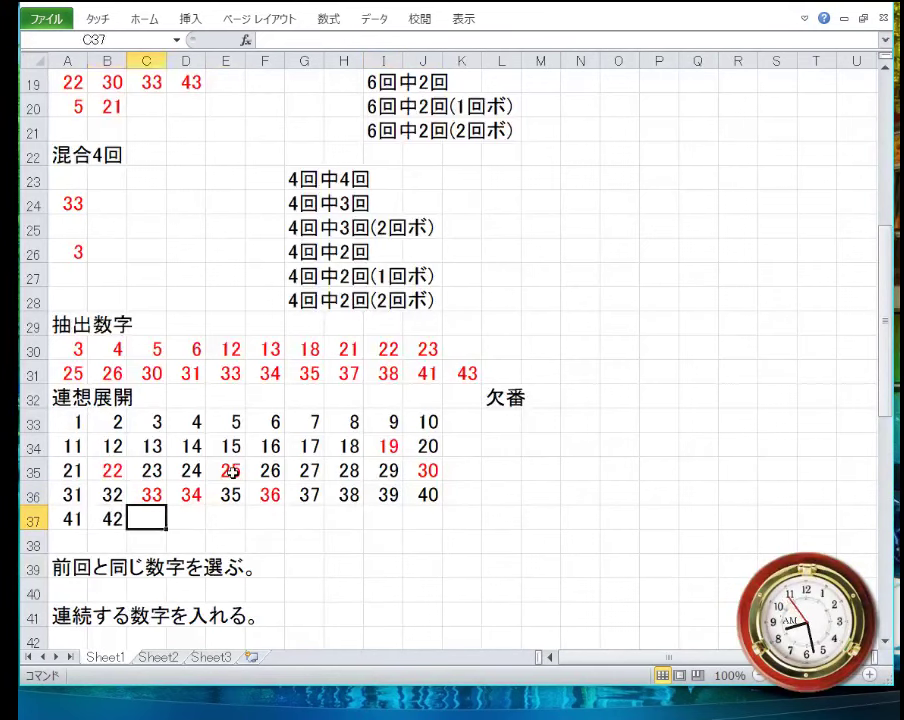
text(43)
key(Down)
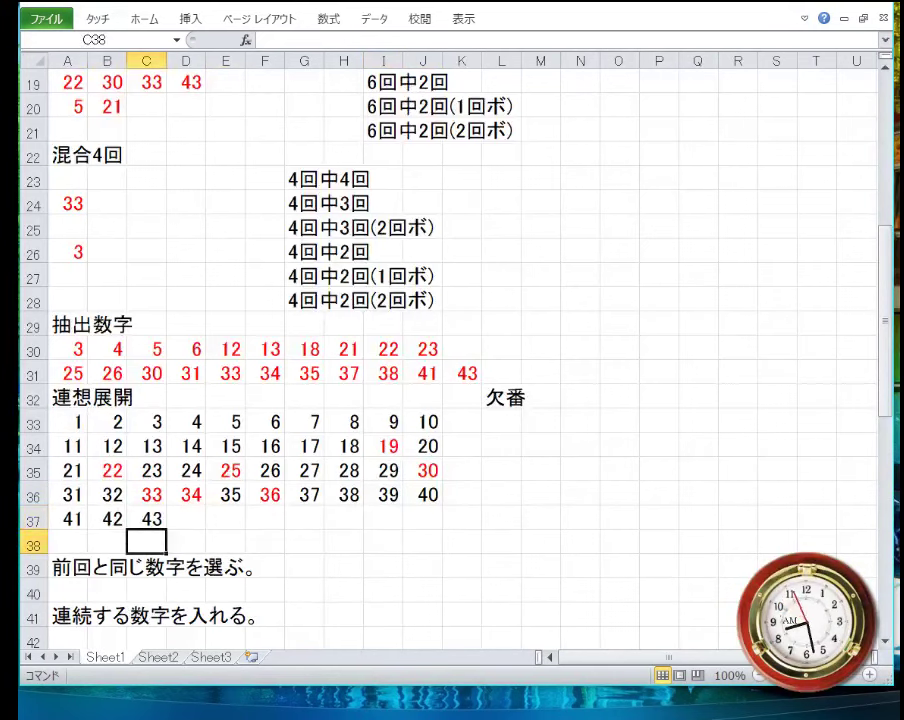
click(22, 543)
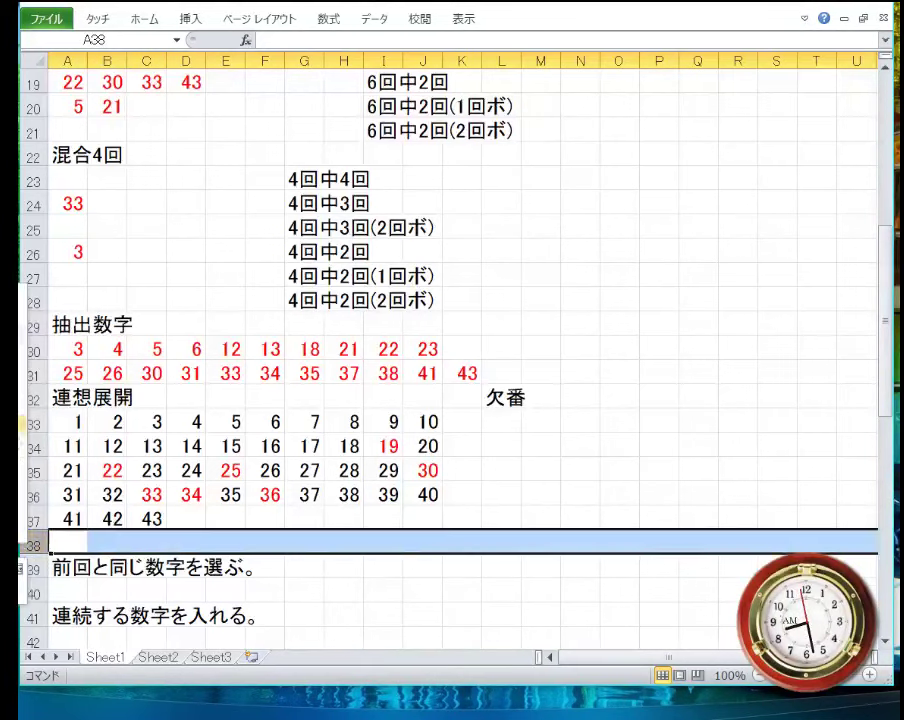
key(ctrl+minus)
- Color the grid numbers in A33:A37 and G33:H36 orange using the theme font color
click(62, 421)
drag(62, 421, 70, 512)
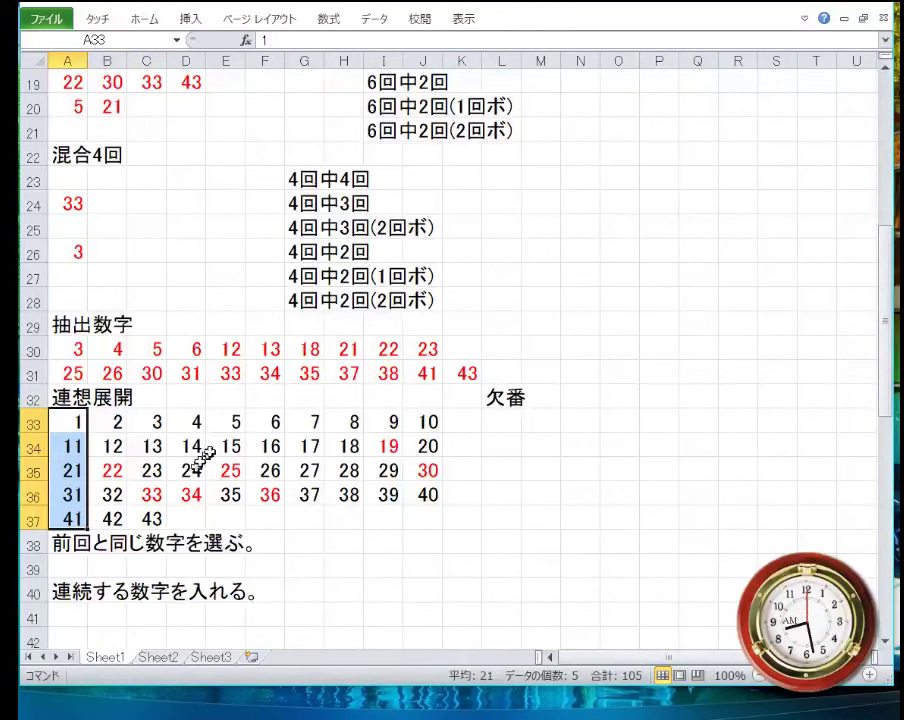
ctrl+drag(300, 418, 356, 484)
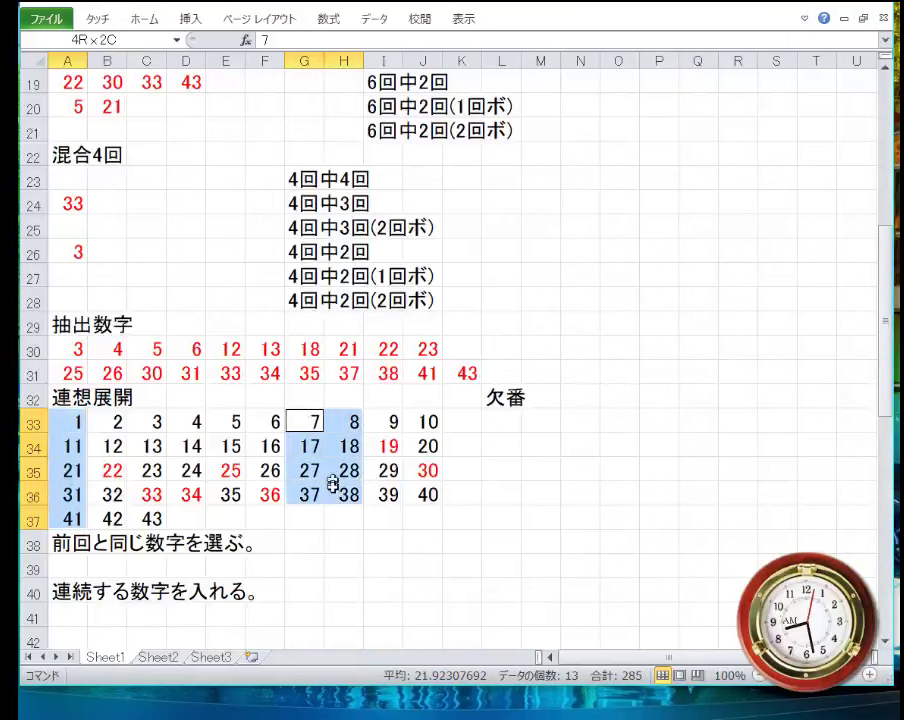
click(140, 17)
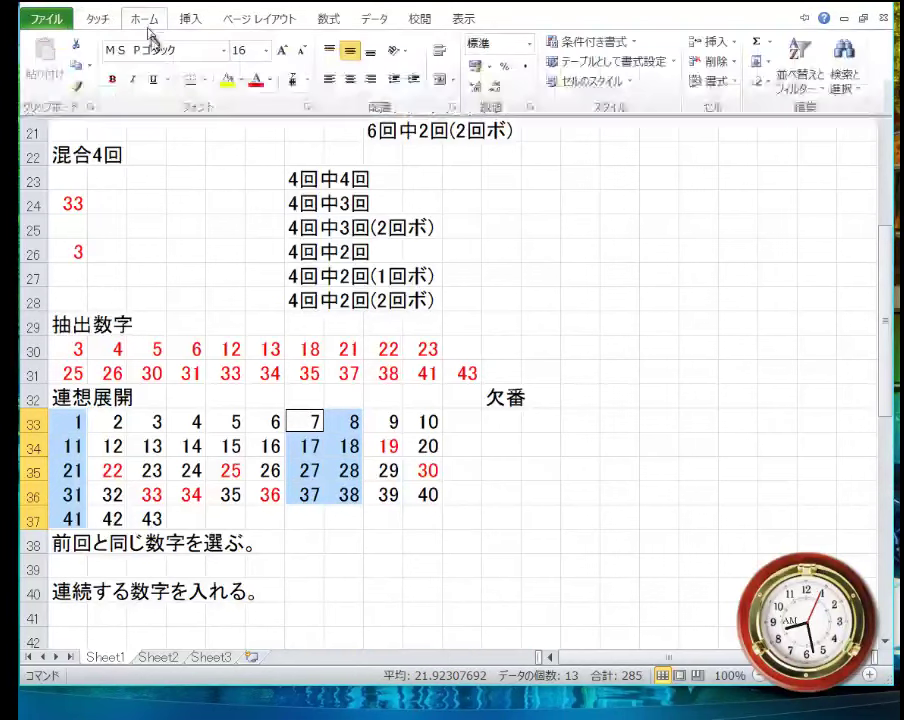
click(270, 80)
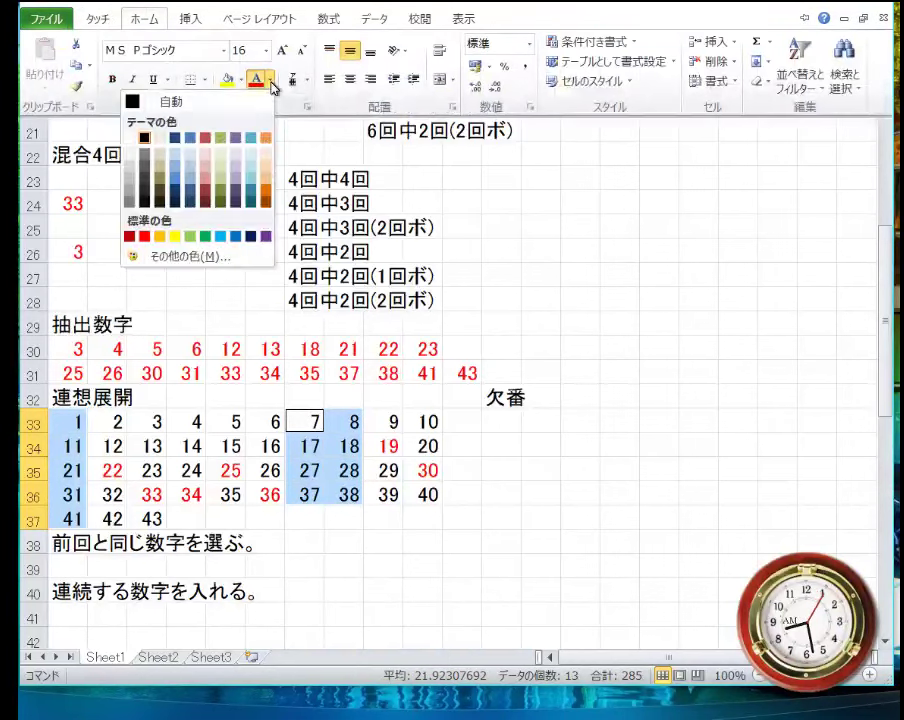
click(265, 138)
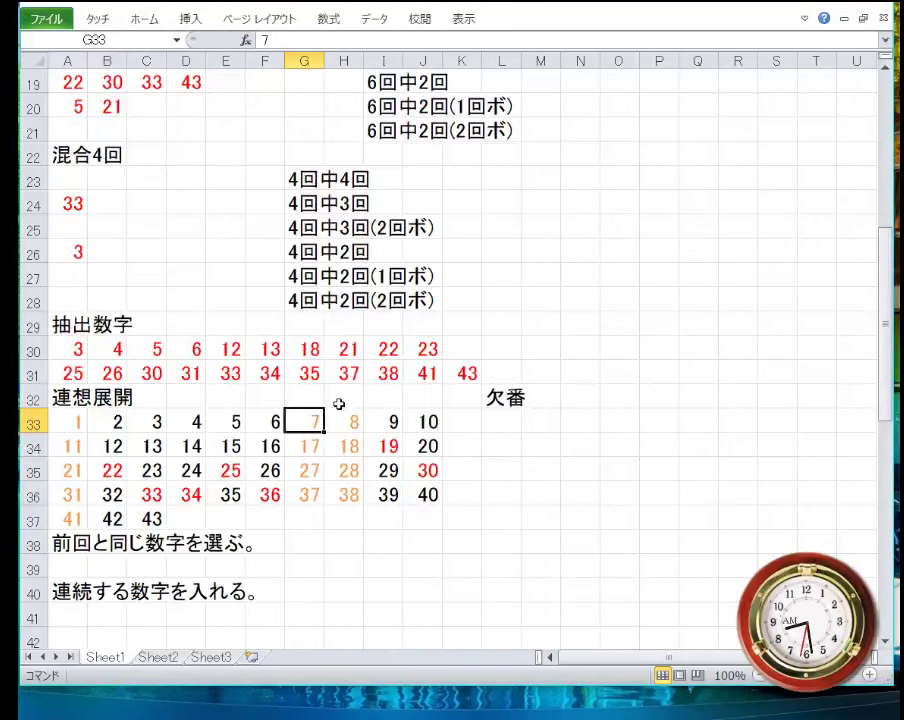
- Copy the ロト6 draw 1225 numbers from F6:M6 and paste them from A39 under 前回と同じ数字を選ぶ。
scroll(317, 466, up, 6)
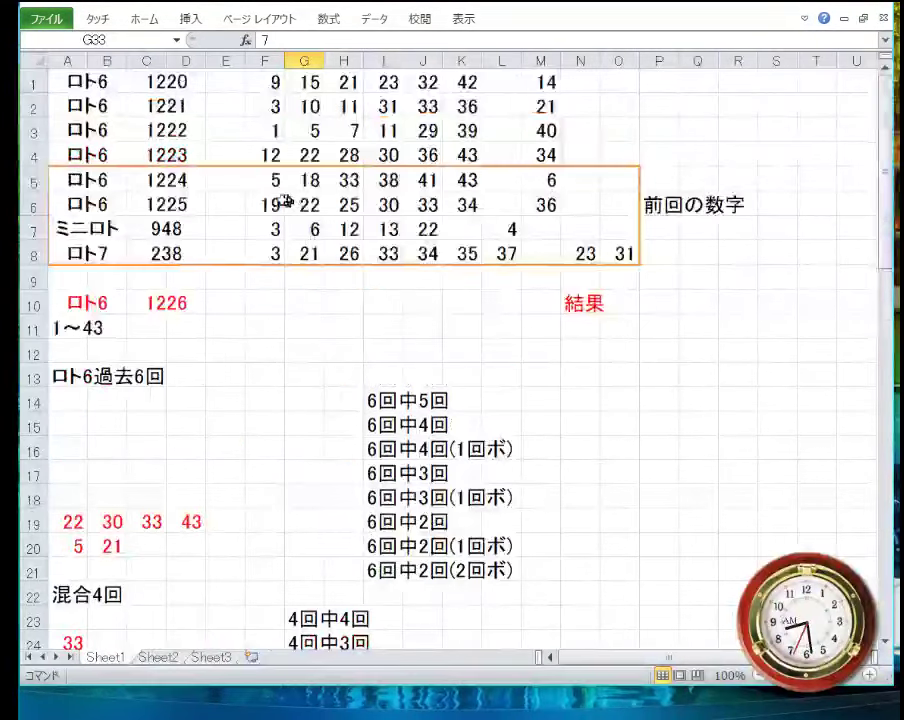
drag(275, 204, 542, 202)
right_click(540, 208)
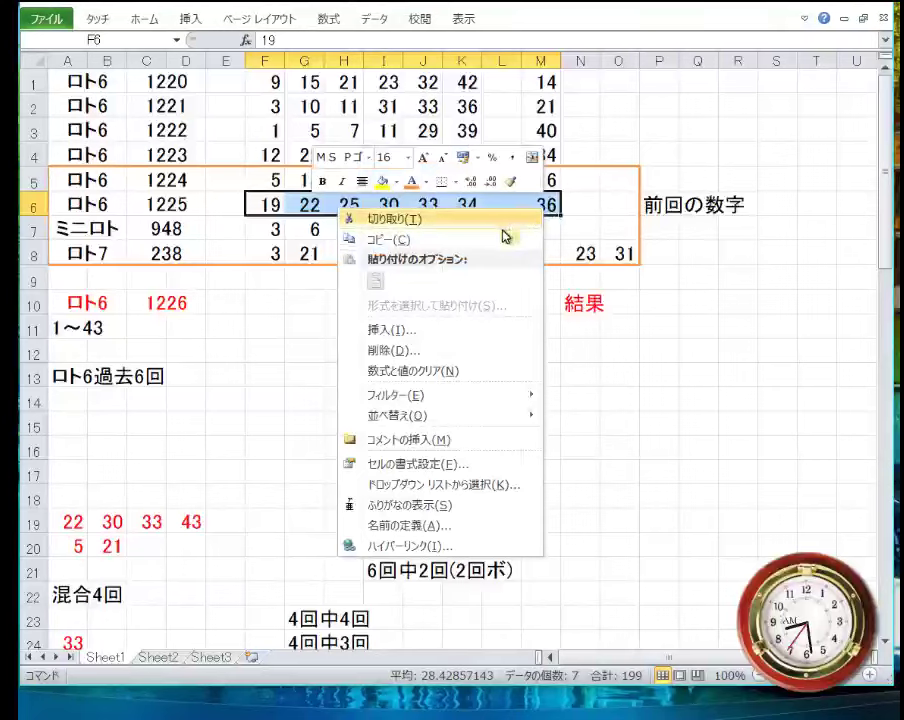
click(498, 238)
scroll(300, 400, down, 6)
right_click(67, 567)
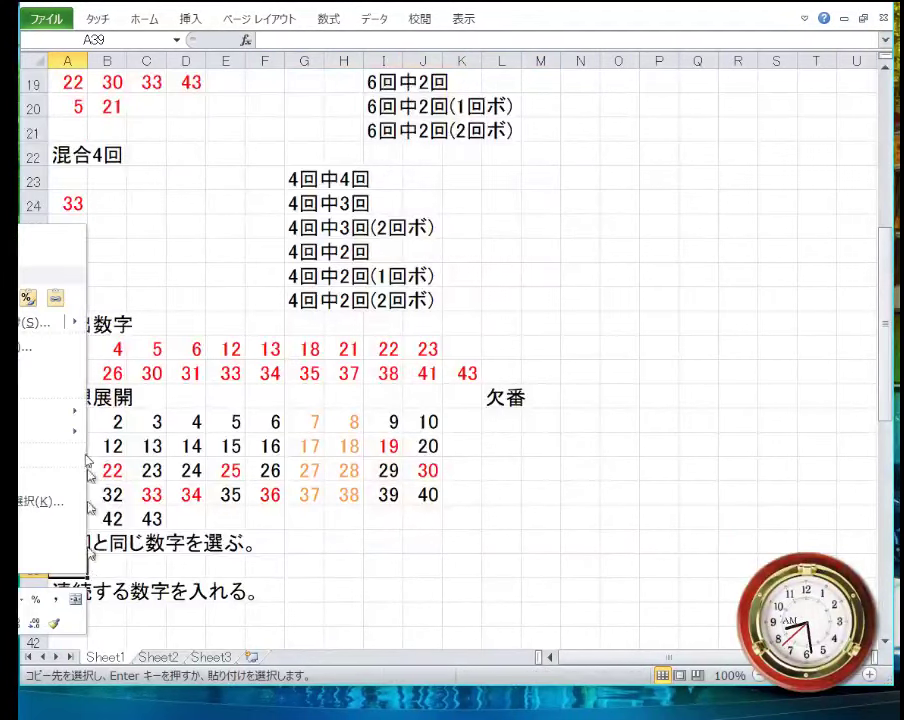
click(27, 298)
- Enter the consecutive numbers 3, 4, 5 and 6 in A41:D41 under 連続する数字を入れる。
scroll(272, 392, down, 3)
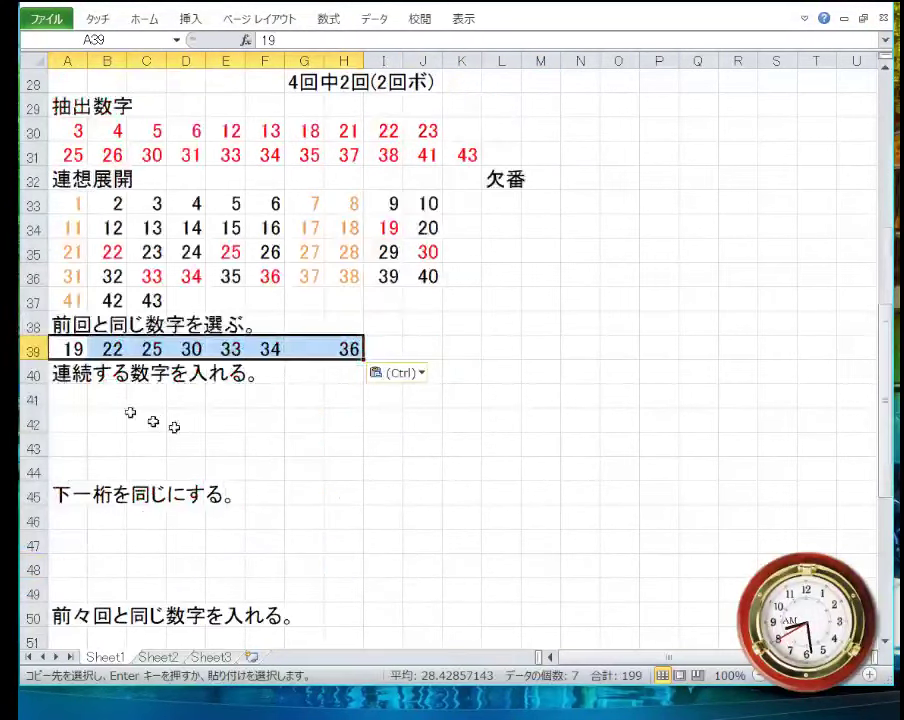
click(81, 398)
text(3)
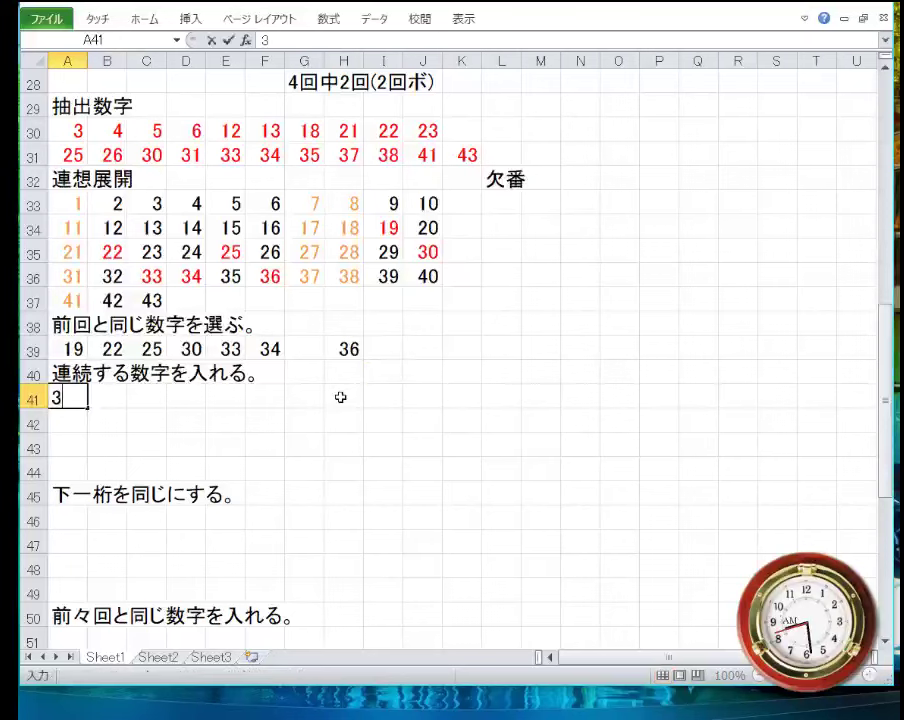
key(Tab)
text(4)
key(Tab)
text(5)
key(Tab)
text(6)
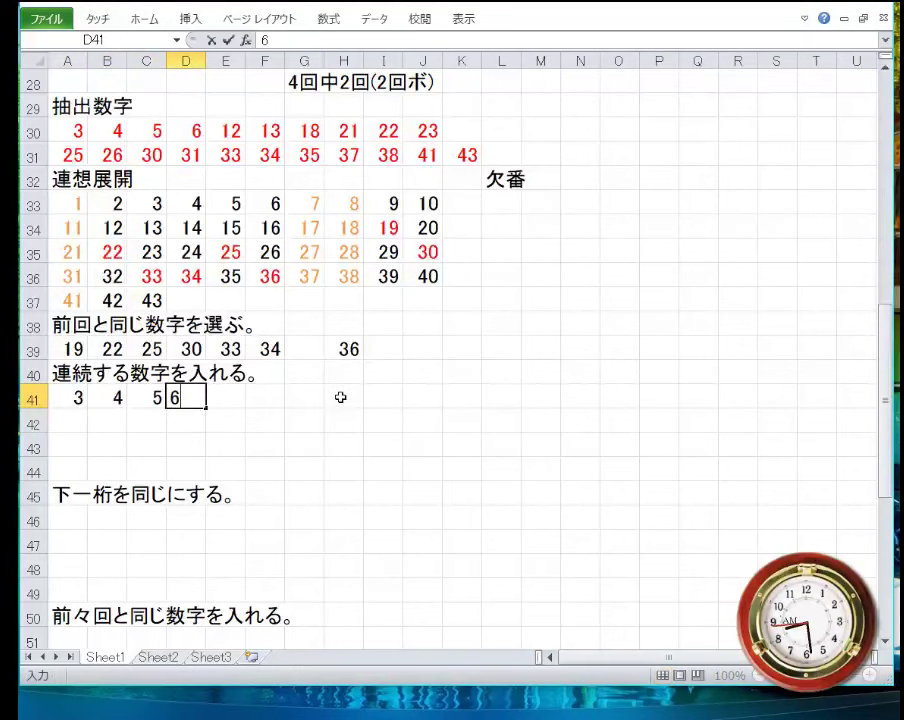
key(Return)
- Enter the consecutive pair 12 and 13 in A42:B42
text(12)
key(Tab)
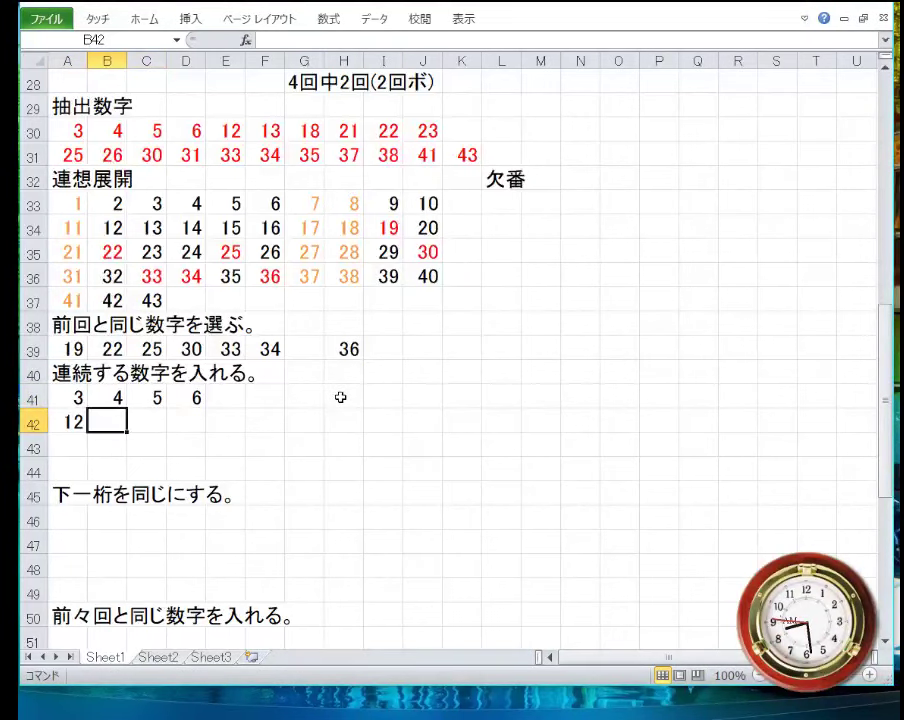
text(13)
key(Return)
- Enter the consecutive numbers 21, 22 and 23 in A43:C43
text(21)
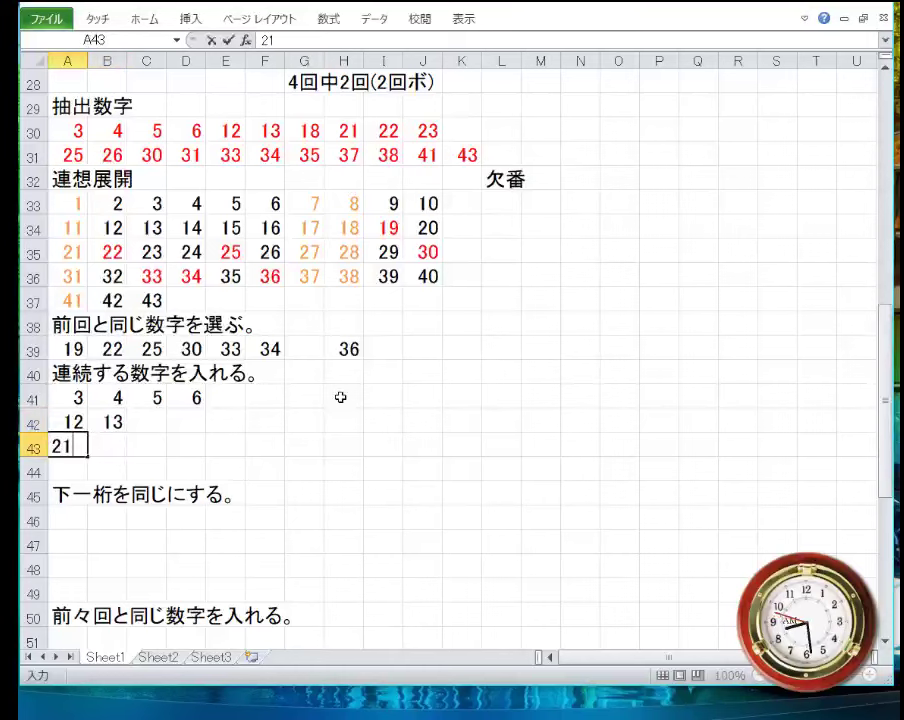
key(Tab)
text(22)
key(Tab)
text(23)
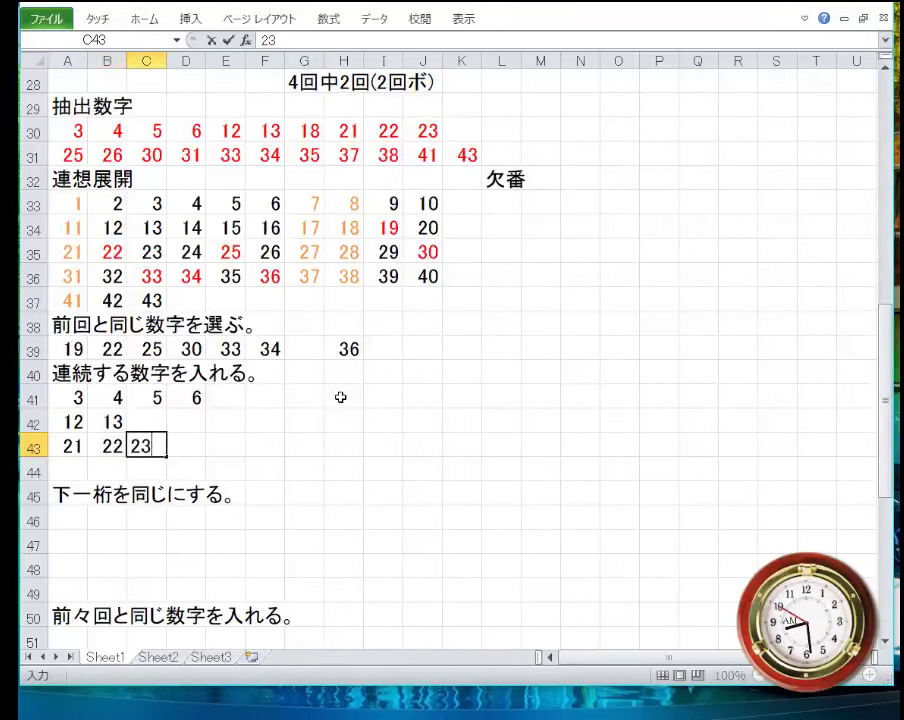
key(Return)
- Enter the consecutive pair 25 and 26 in A44:B44
key(Left)
text(25)
key(Tab)
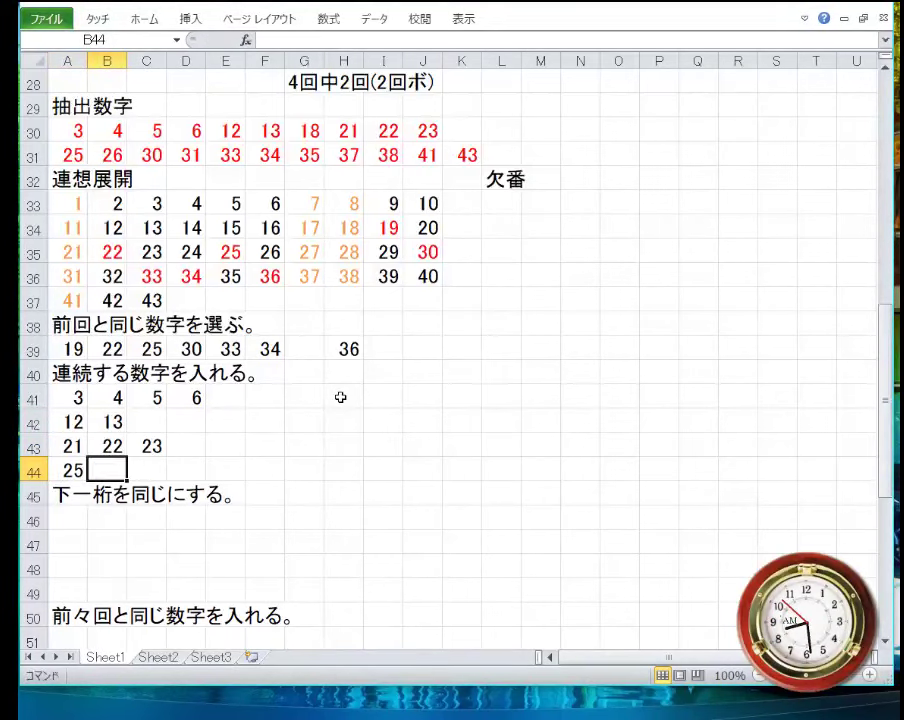
text(26)
key(Return)
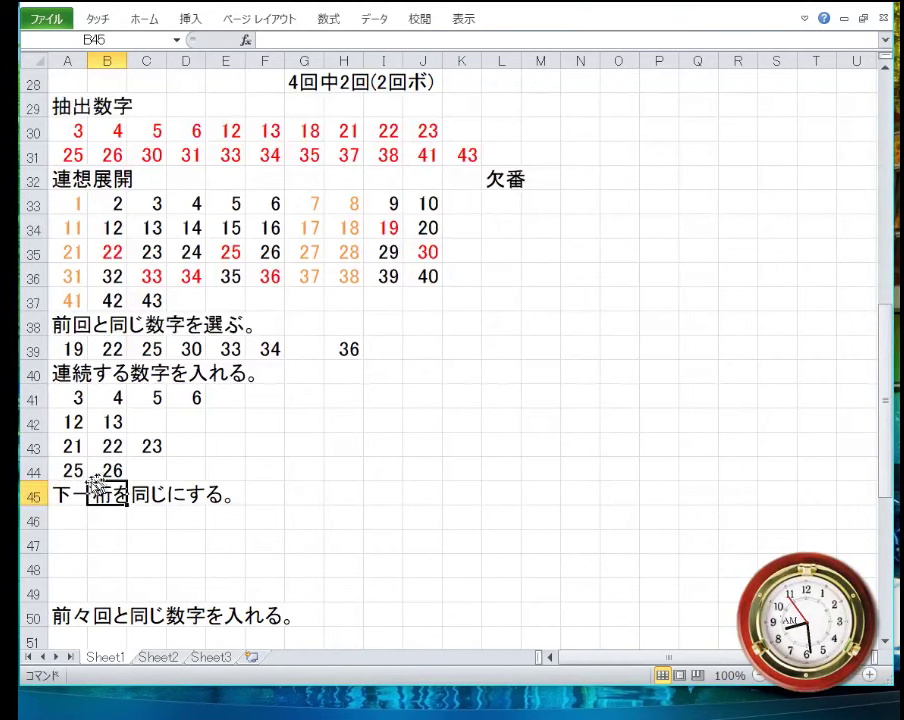
- Insert two blank rows above the 下一桁を同じにする。 heading in row 45
click(28, 497)
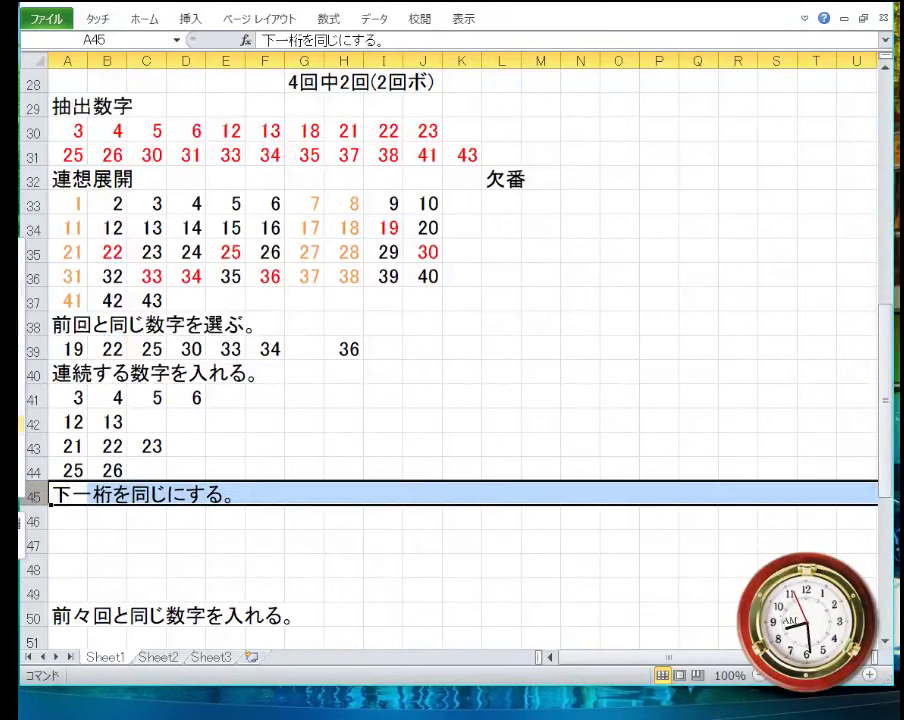
right_click(28, 495)
click(45, 360)
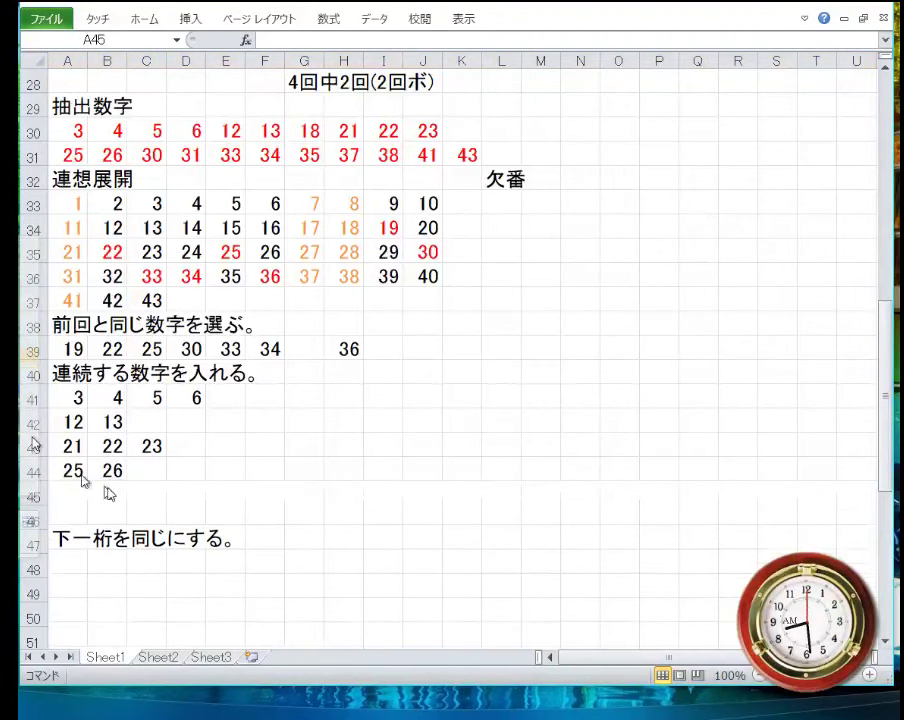
- Enter the consecutive pair 30 and 31 in A45:B45
click(67, 486)
text(30)
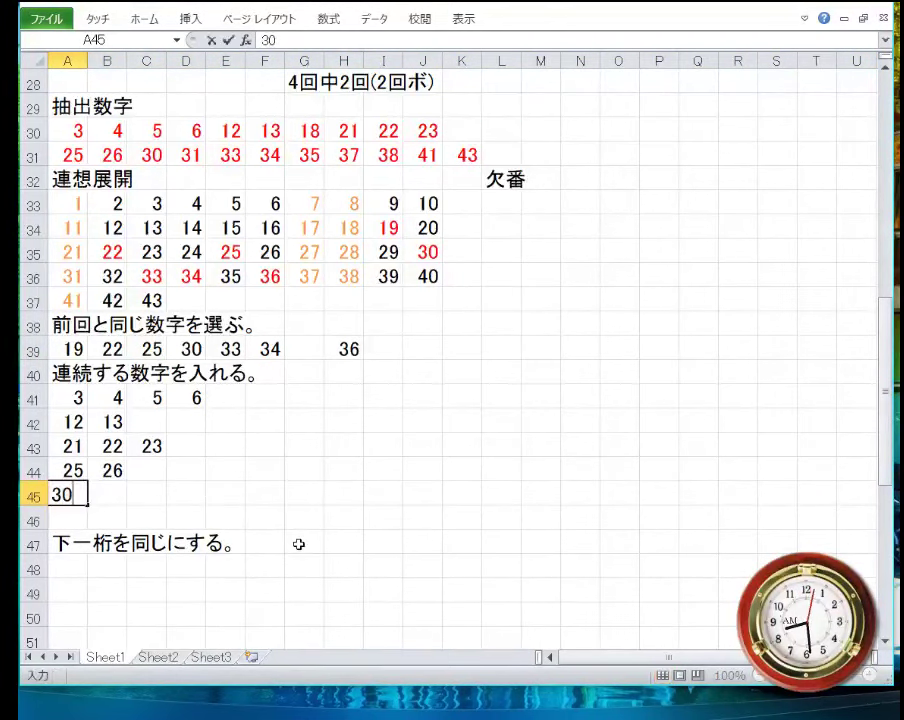
key(Tab)
text(31)
key(Down)
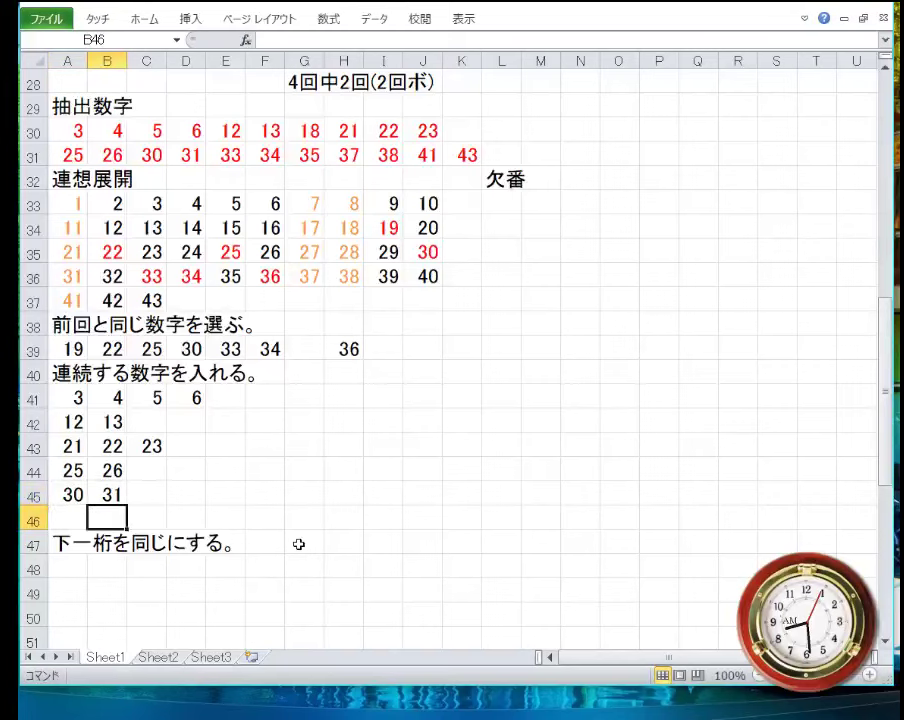
- Enter the consecutive numbers 33, 34 and 35 in A46:C46
key(Left)
text(33)
key(Tab)
text(34)
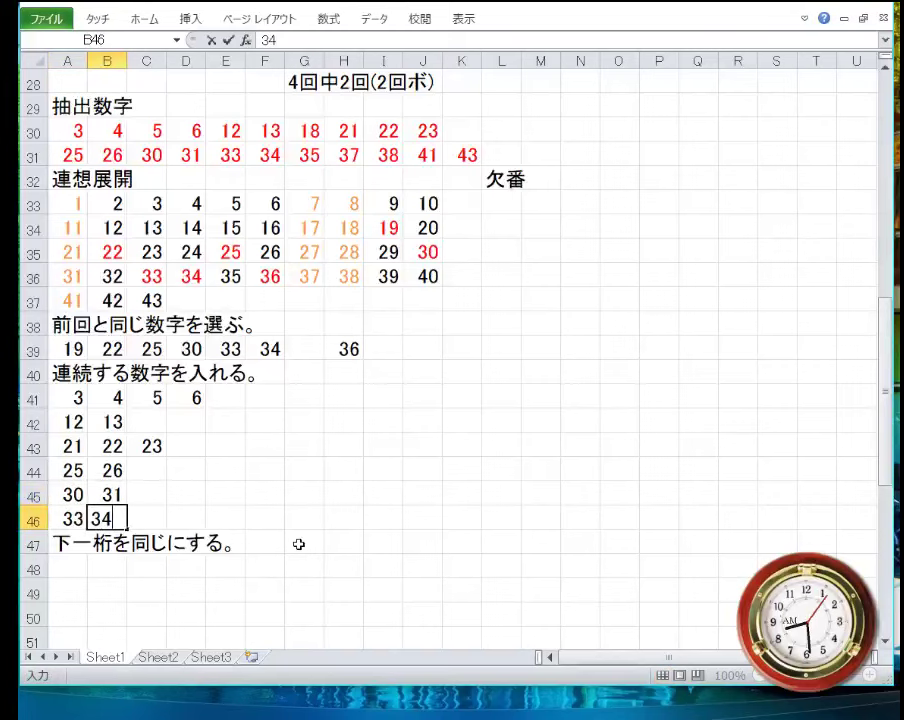
key(Tab)
text(35)
key(Down)
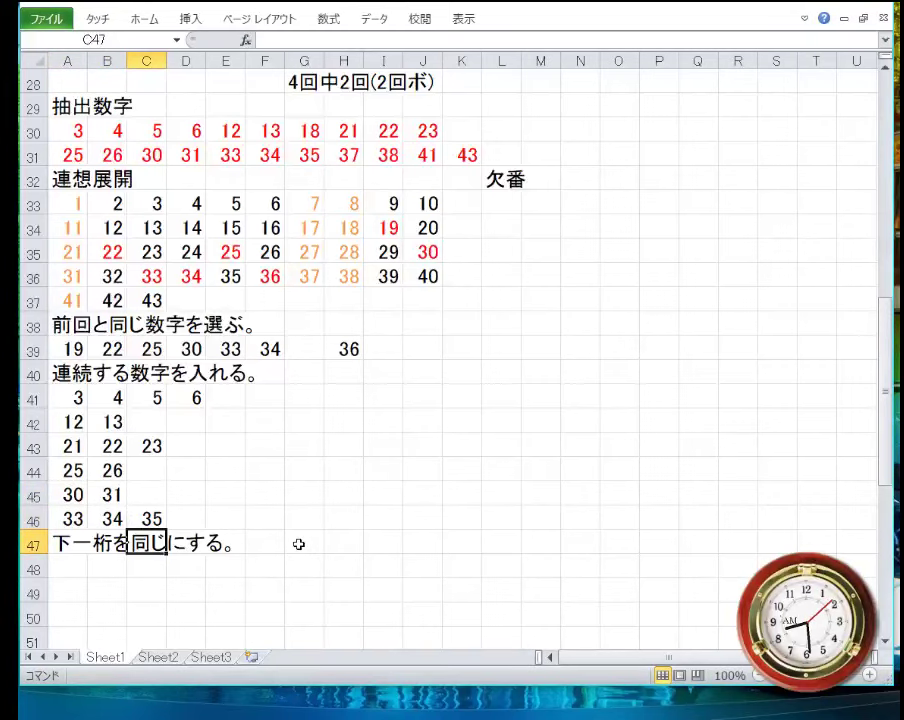
- Insert a blank row above the 下一桁を同じにする。 heading and enter 37 and 38 in A47:B47
right_click(30, 544)
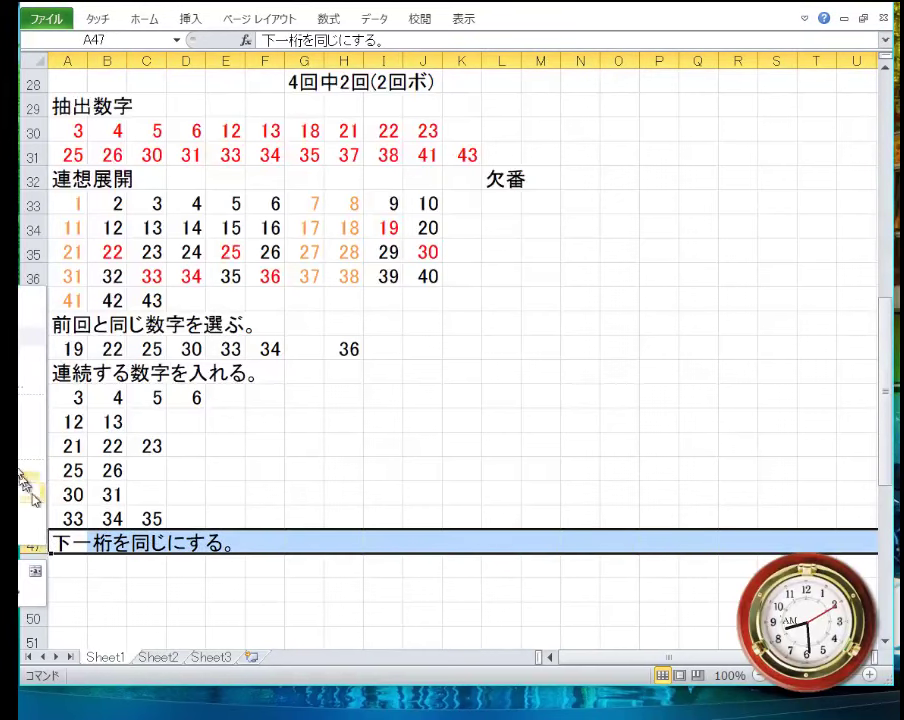
click(30, 425)
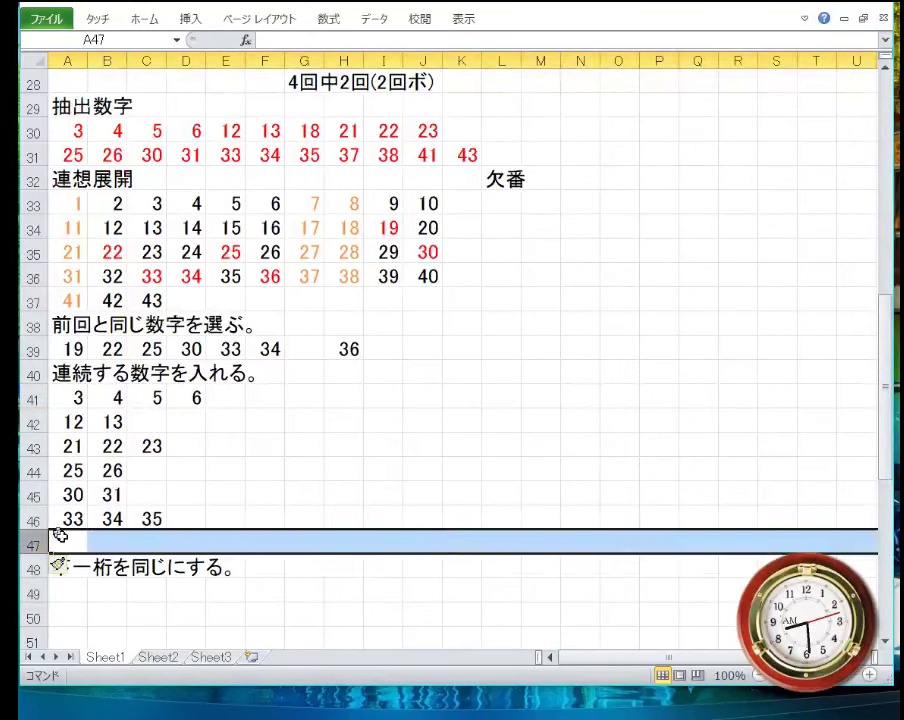
text(37)
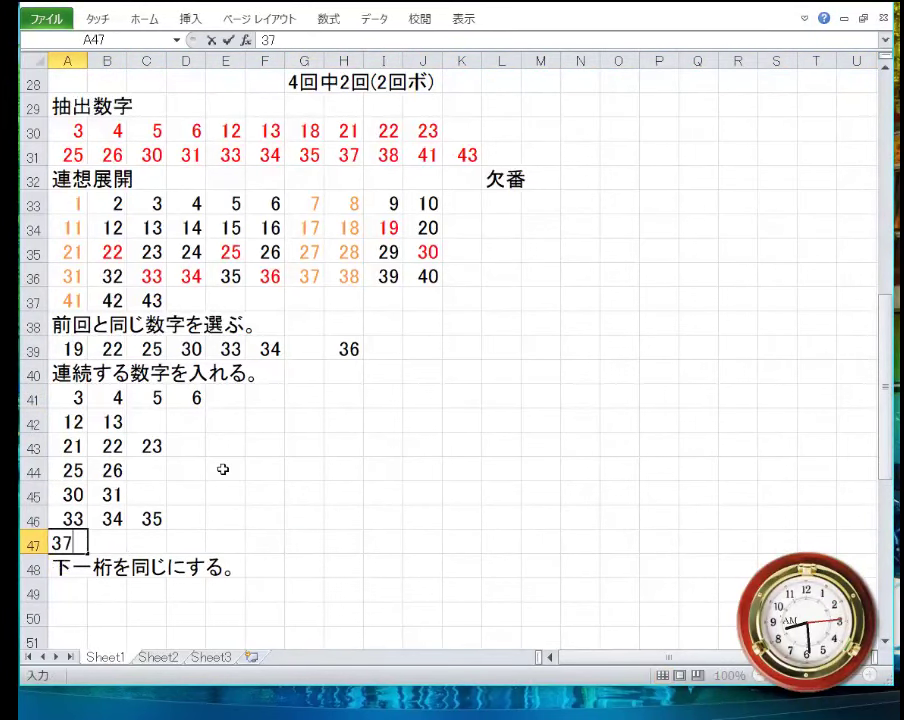
key(Tab)
text(38)
key(Return)
- Enter 3, 13 and 23 in A49:C49 under 下一桁を同じにする。 as numbers sharing the last digit 3
key(Left)
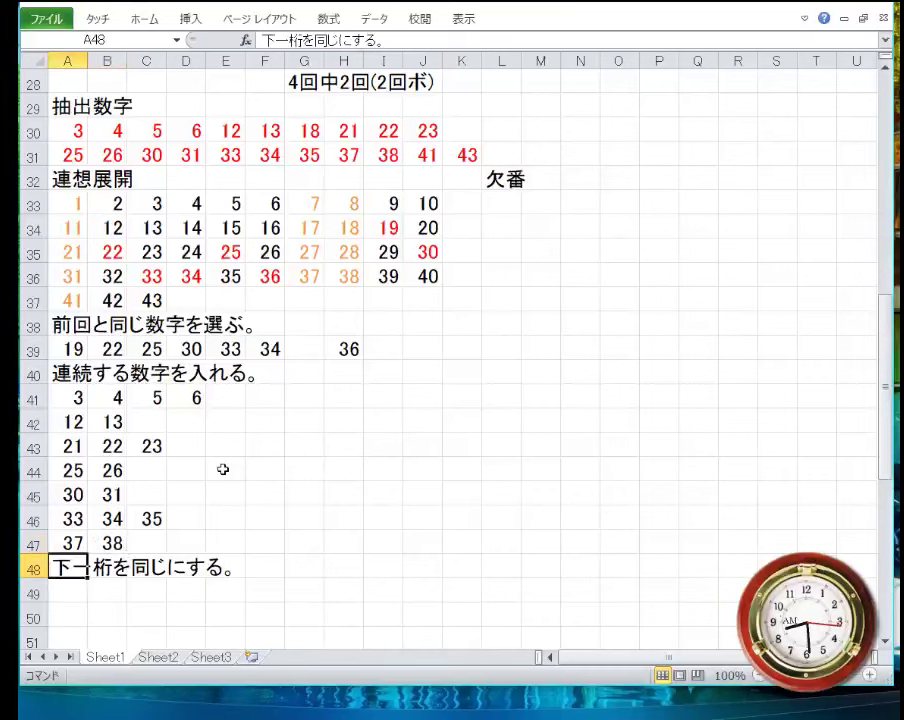
key(Down)
text(3)
key(Tab)
text(13)
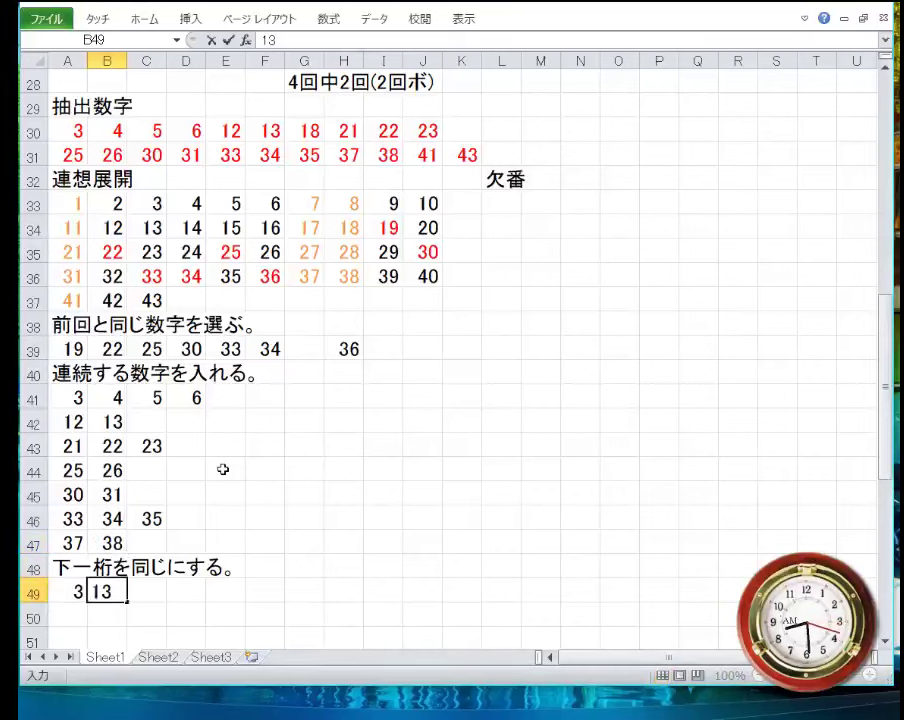
key(Tab)
text(23)
key(Return)
- Extend the last-digit-3 row with 33 in D49 and 43 in E49
key(Up)
key(Right)
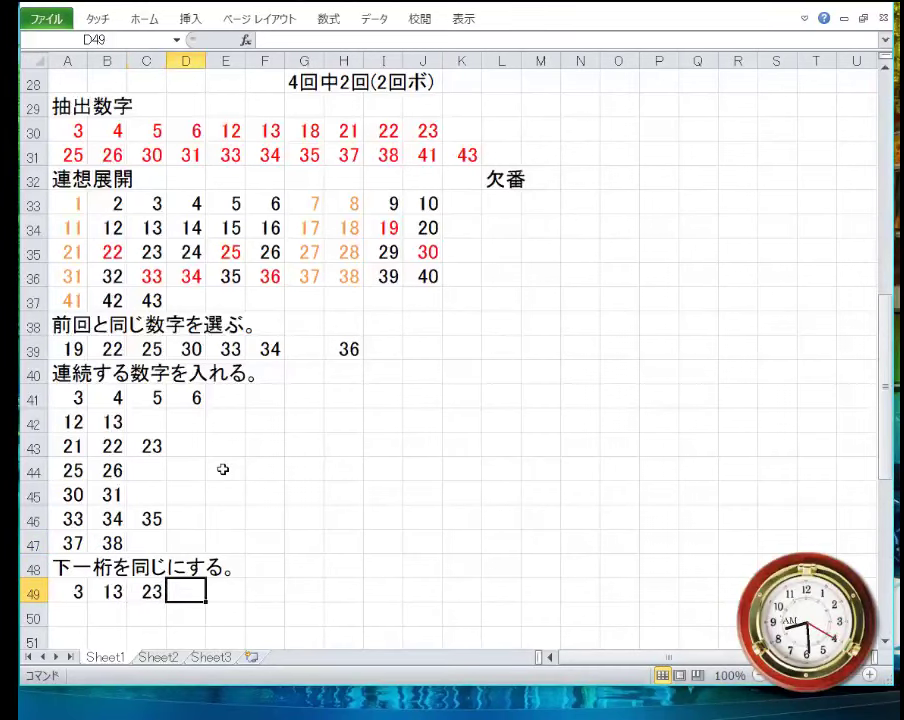
text(33)
key(Return)
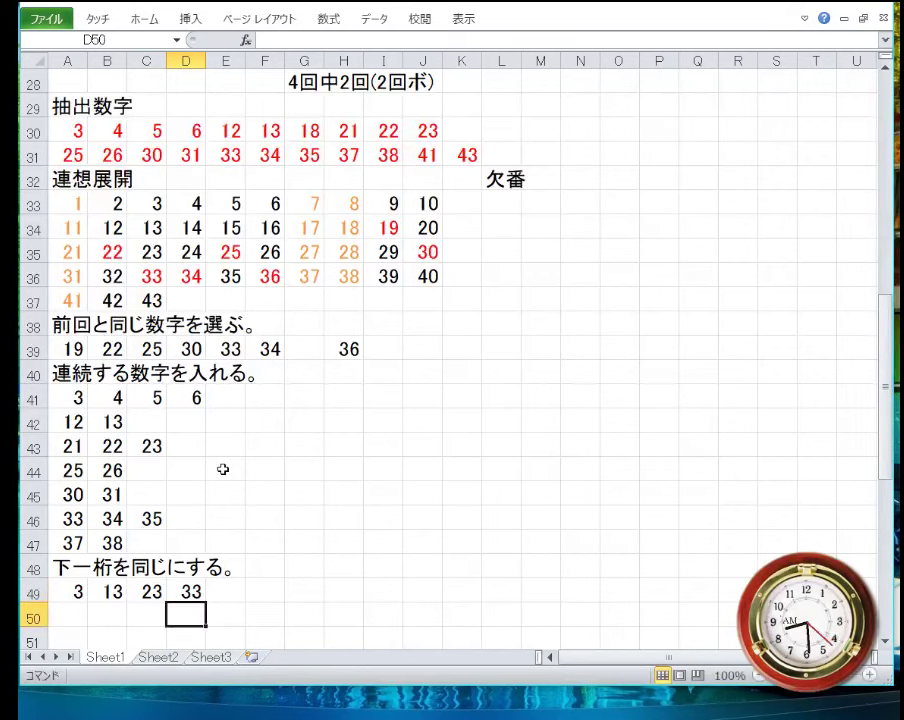
key(Up)
key(Left)
key(Left)
key(Right)
key(Right)
key(Right)
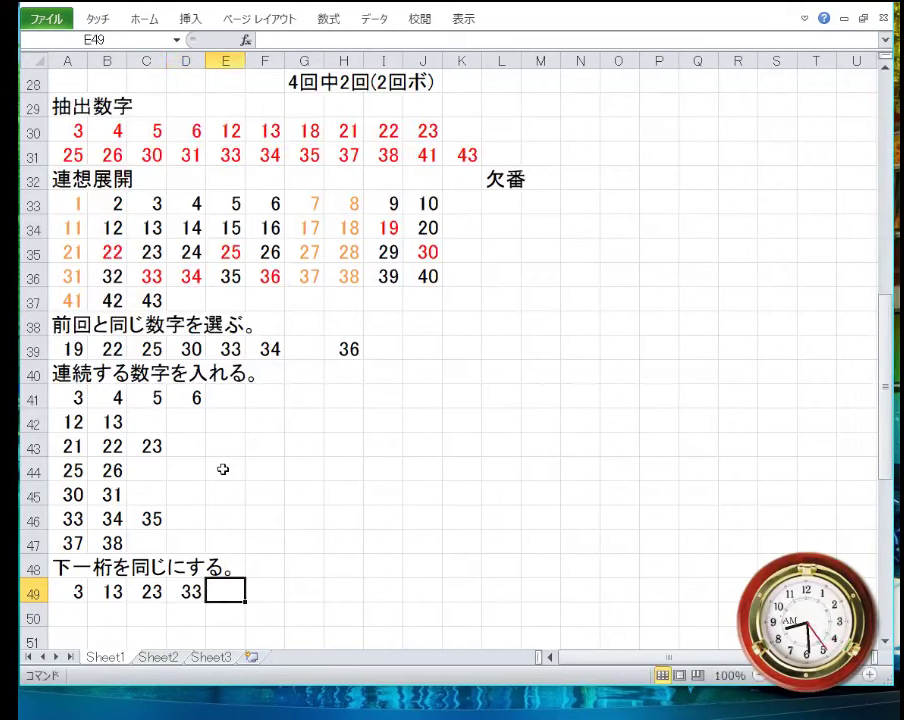
text(43)
key(Return)
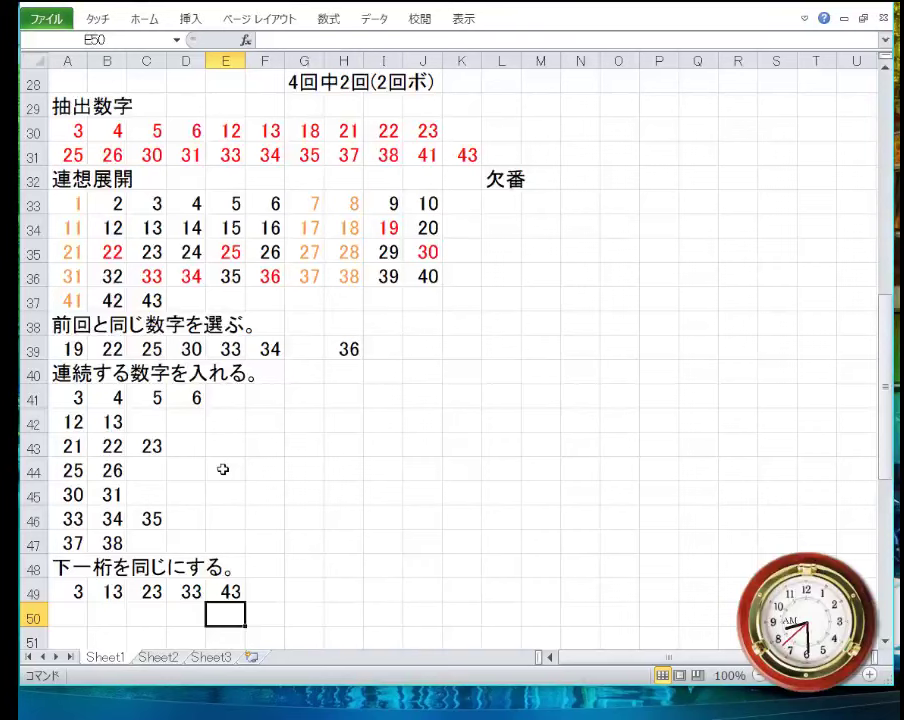
- Enter 4 and 34 in A50:B50 as the numbers sharing the last digit 4
key(Left)
key(Left)
key(Left)
key(Left)
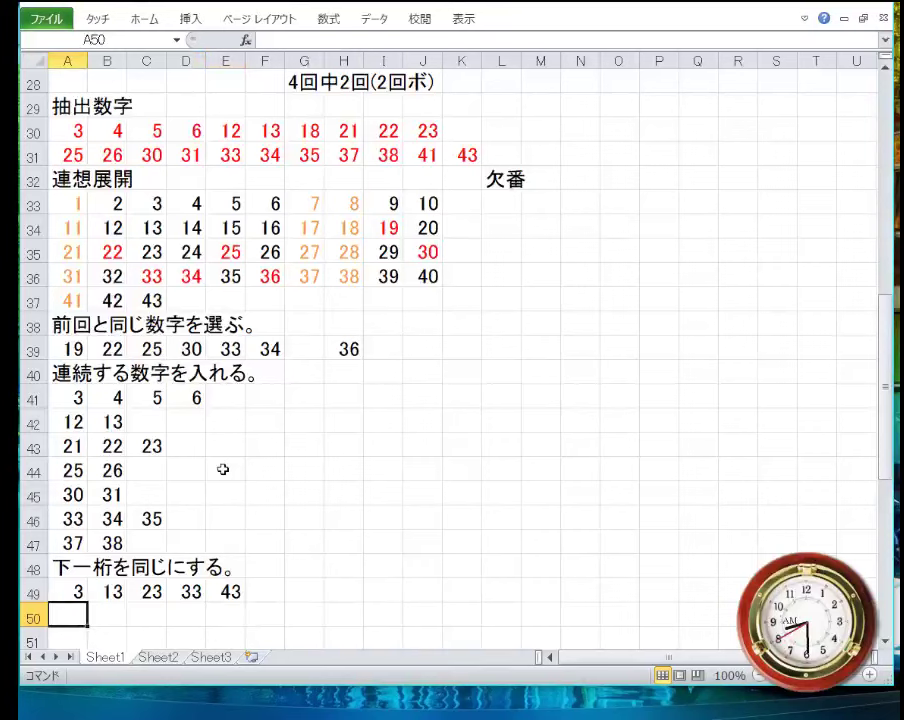
text(4)
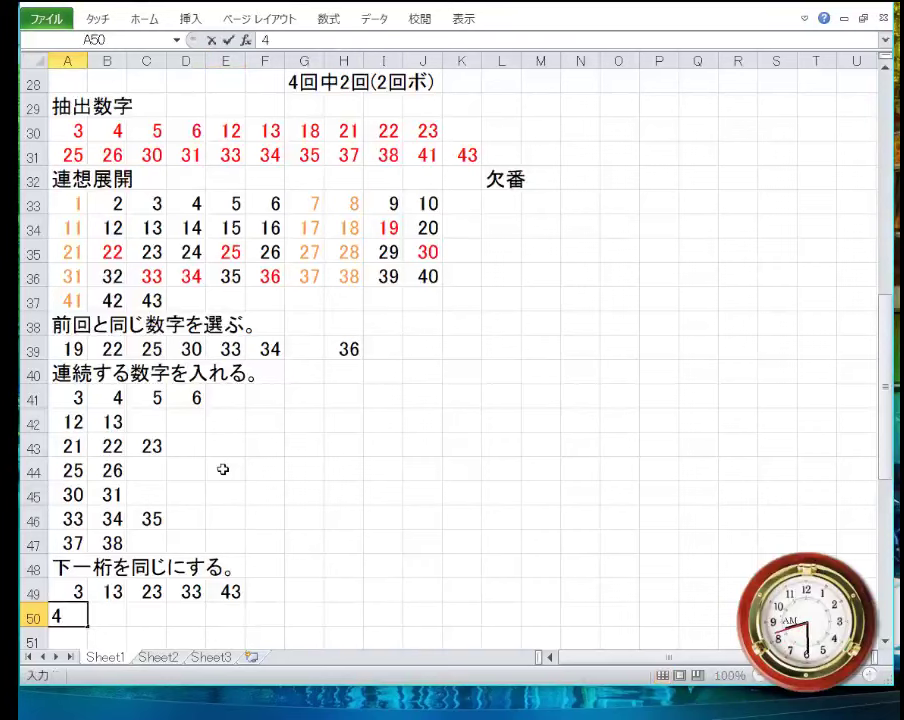
key(Right)
key(Left)
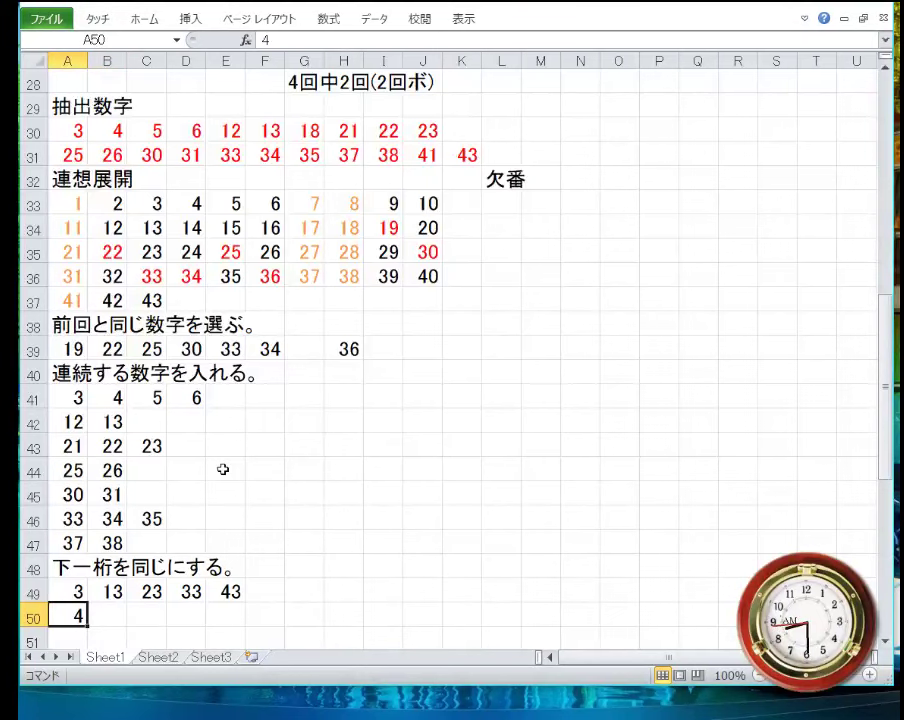
key(Right)
text(34)
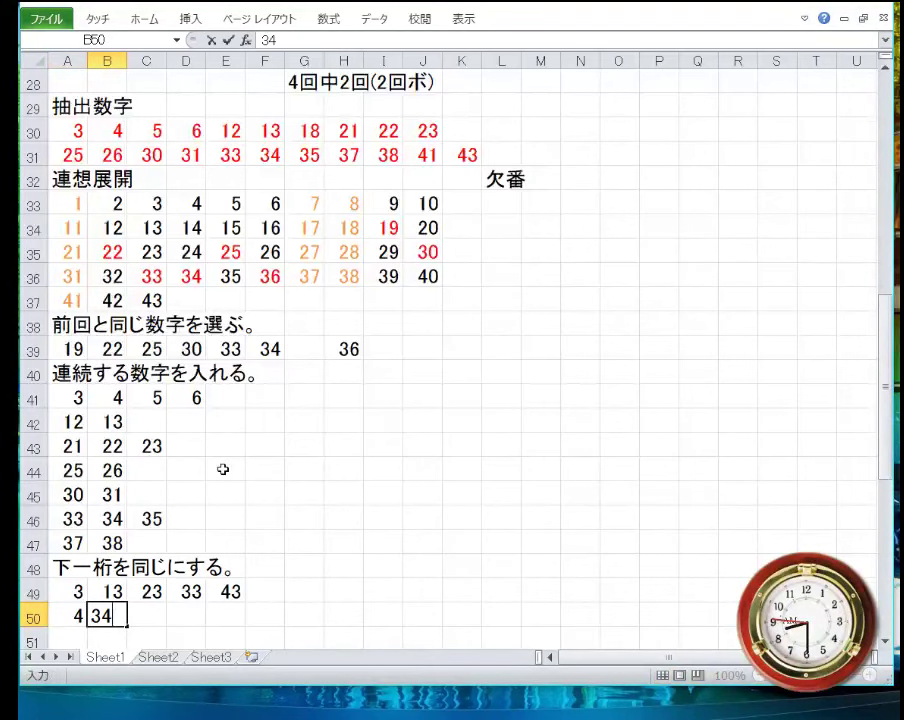
key(Return)
- Enter 5, 25 and 35 in A51:C51 as the numbers sharing the last digit 5
key(Left)
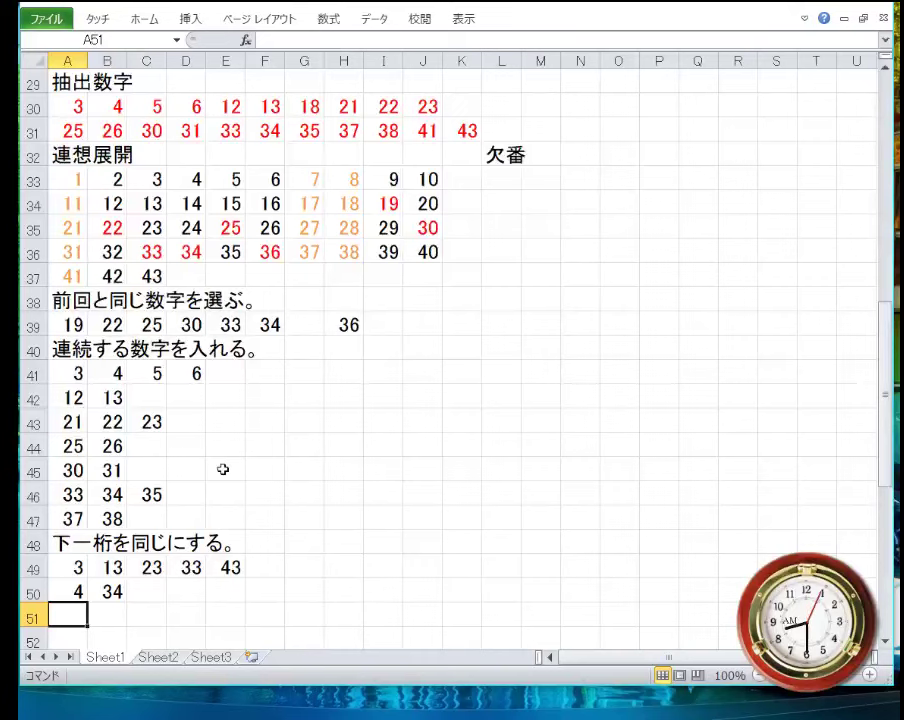
text(5)
key(Tab)
text(25)
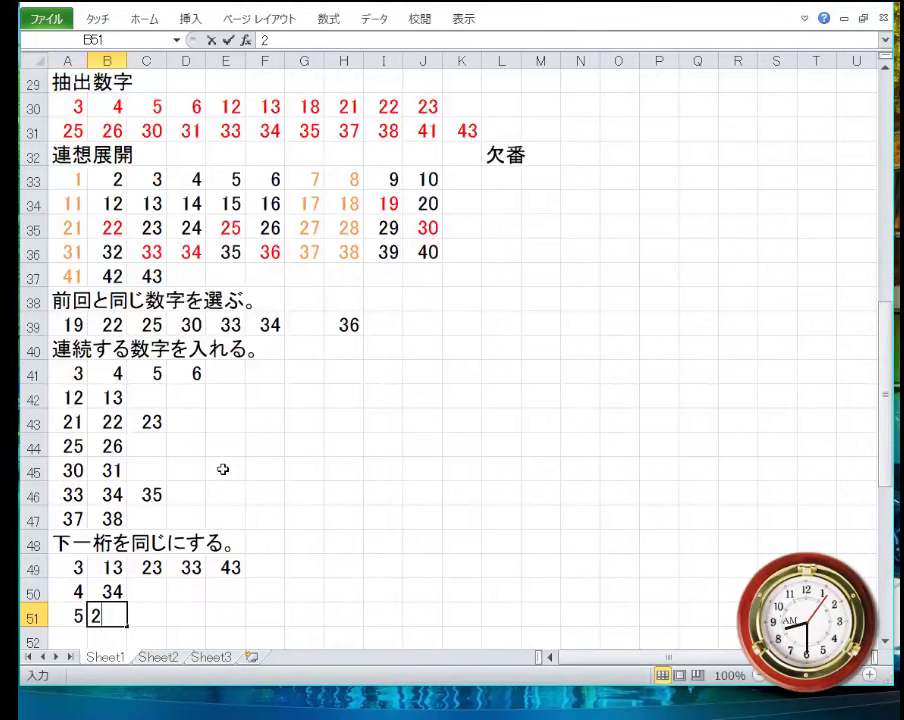
key(Tab)
text(35)
key(Left)
key(Left)
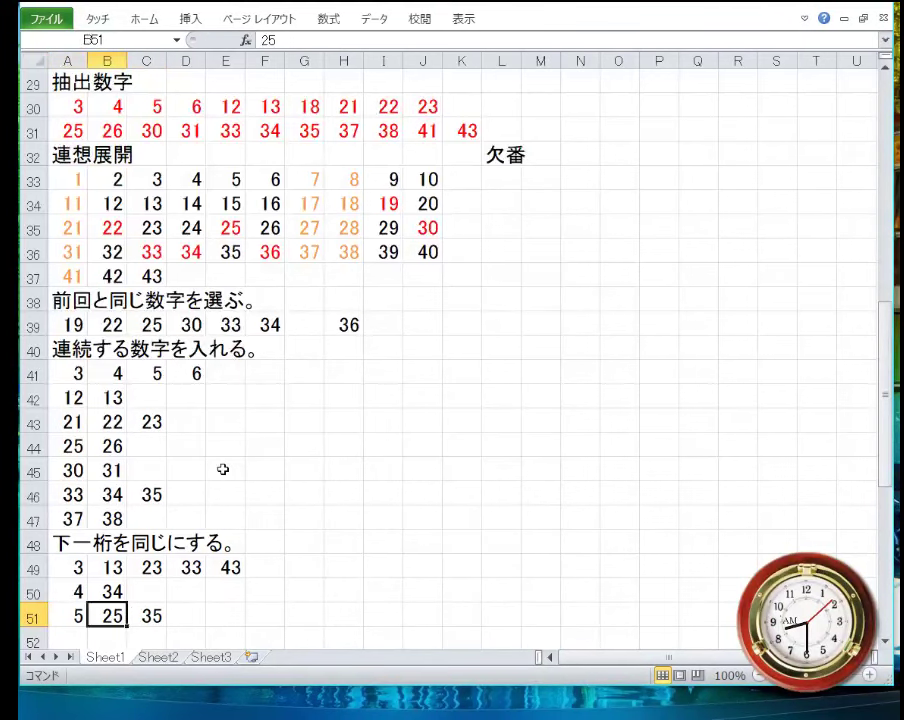
- Enter 6 and 26 in A52:B52 as the numbers sharing the last digit 6
key(Down)
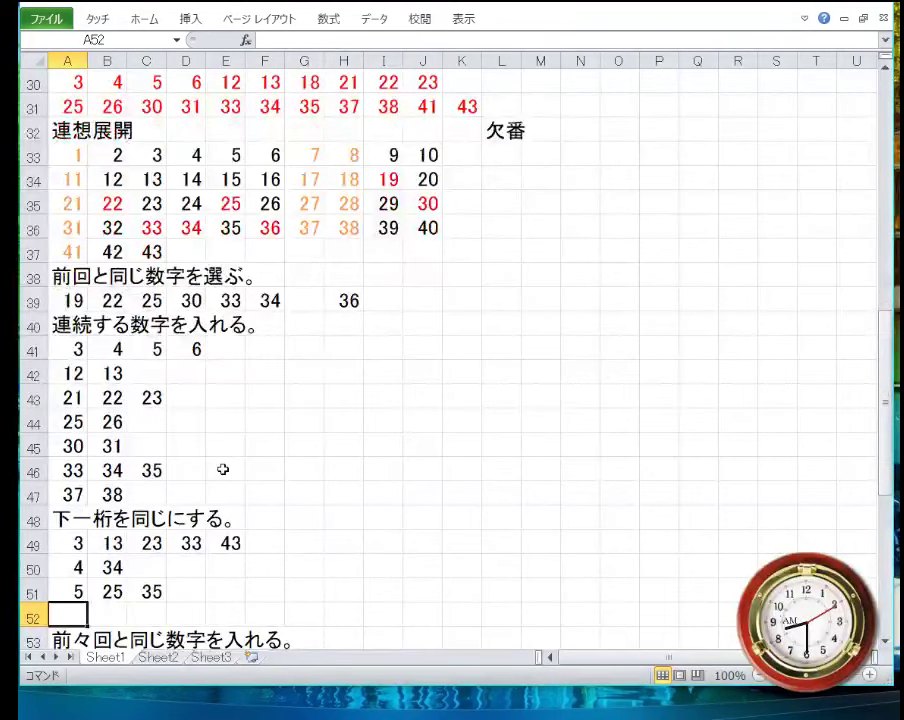
text(6)
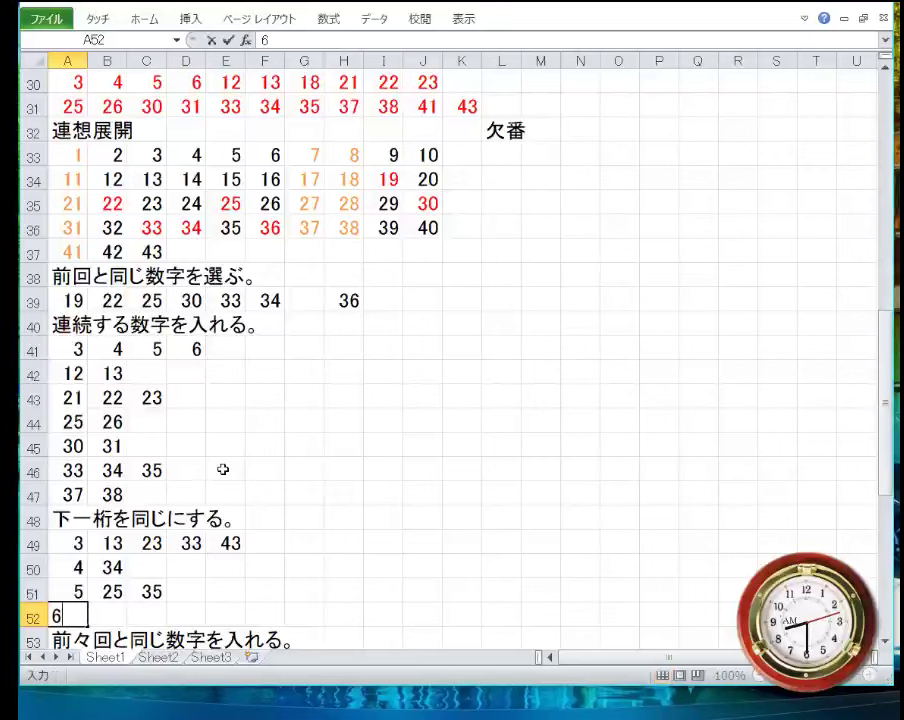
key(Tab)
text(3)
key(BackSpace)
text(2)
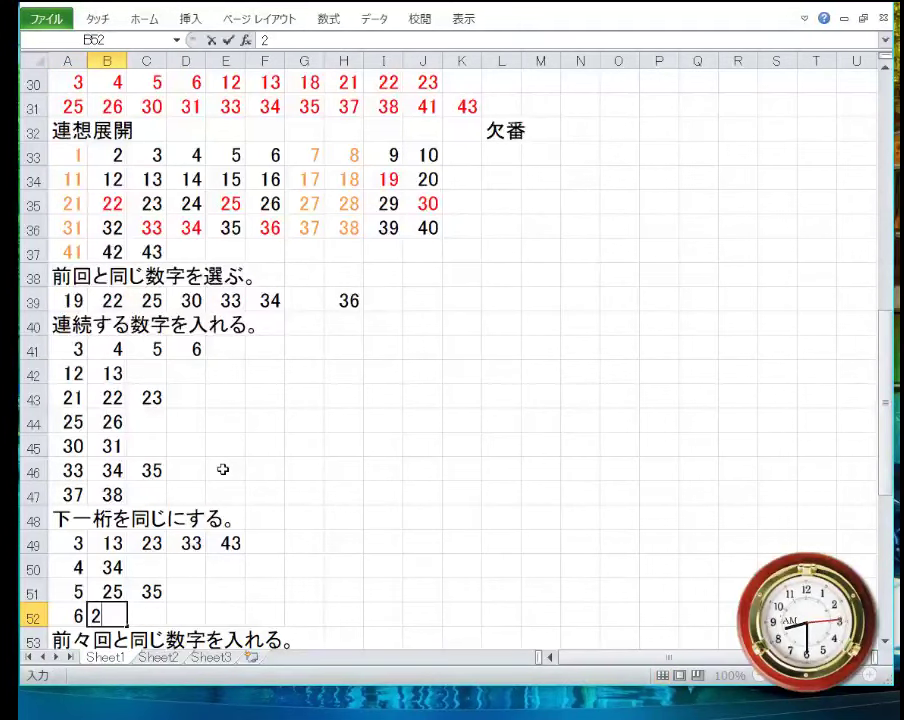
key(Return)
- Check the 抽出数字 rows 30 and 31 for further numbers that share a last digit
key(Up)
key(Up)
key(Up)
key(Up)
key(Up)
key(Up)
key(Up)
key(Up)
key(Up)
key(Up)
key(Up)
key(Up)
key(Up)
key(Up)
key(Up)
key(Up)
key(Up)
key(Up)
key(Up)
key(Up)
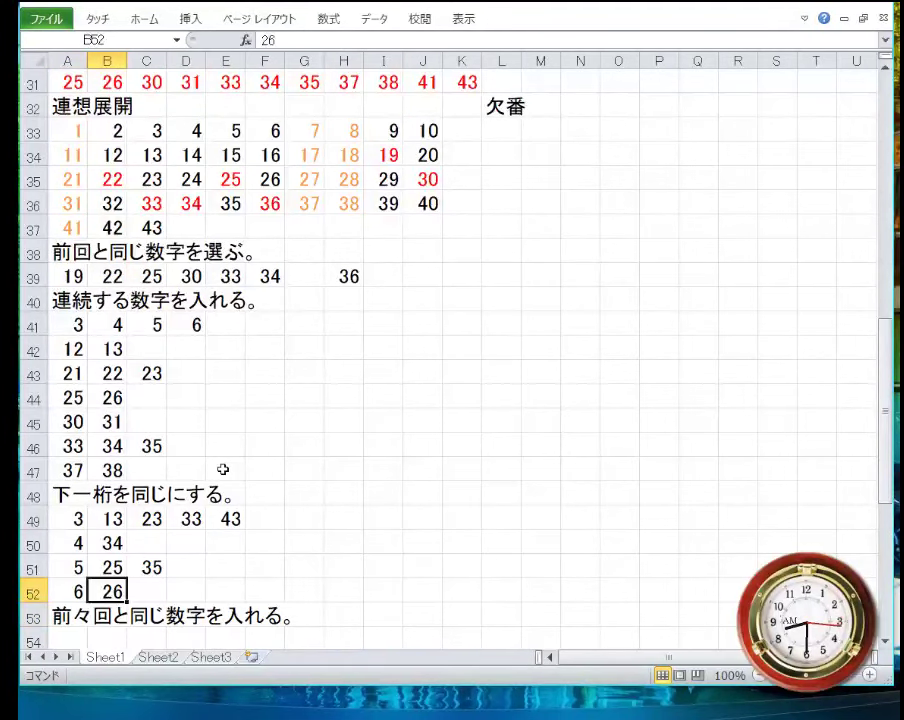
key(Down)
key(ctrl+Down)
key(ctrl+Down)
key(ctrl+Down)
key(ctrl+Down)
key(ctrl+Down)
key(ctrl+Down)
key(ctrl+Down)
key(ctrl+Down)
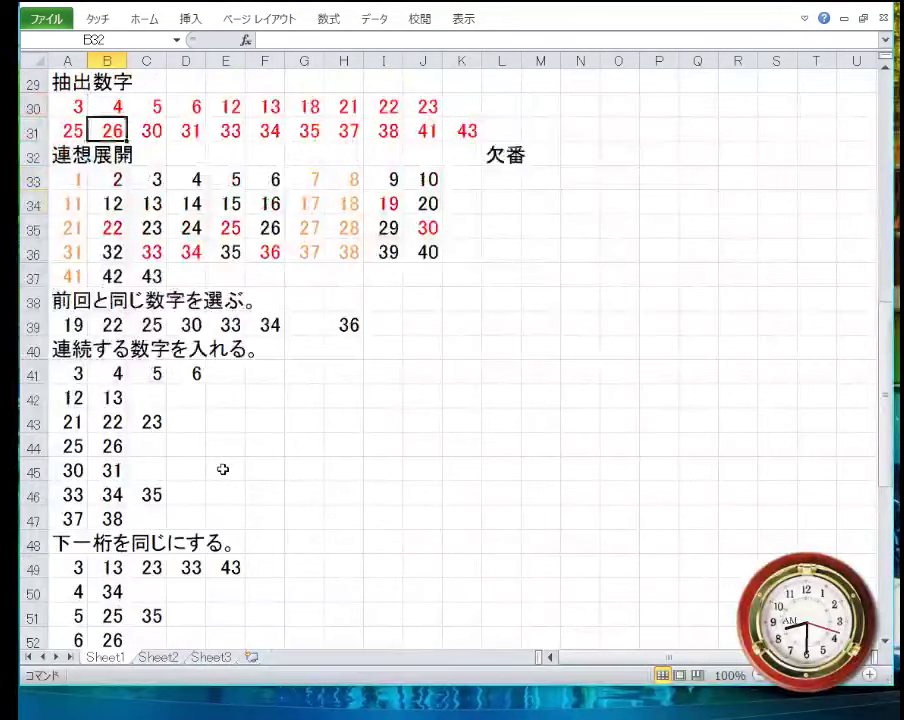
- Insert a blank row above the 前々回と同じ数字を入れる。 heading and enter 12 and 22 in A53:B53
key(Down)
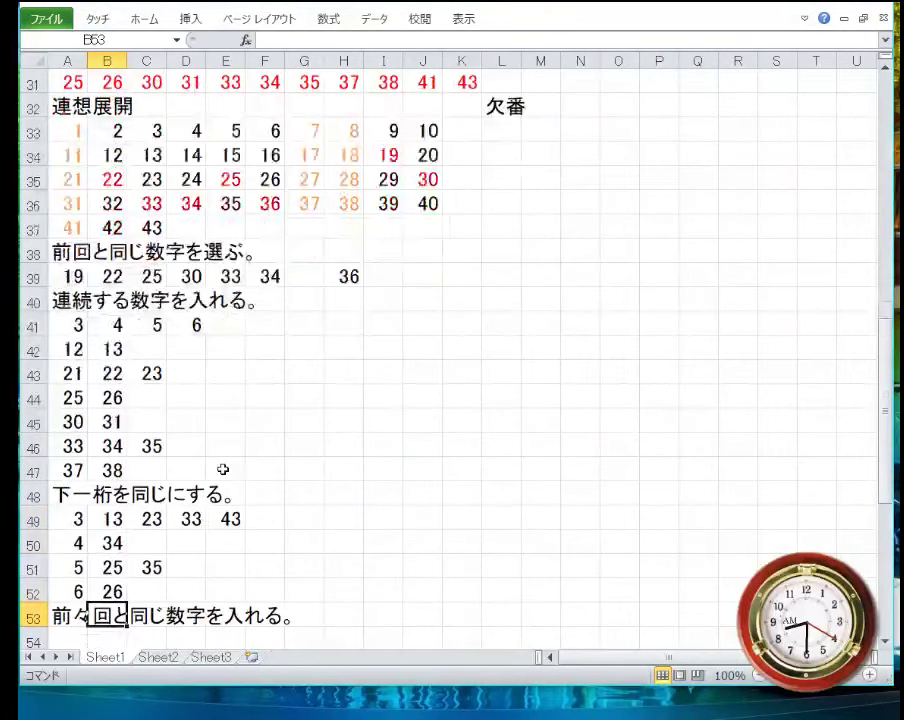
click(20, 615)
key(ctrl+plus)
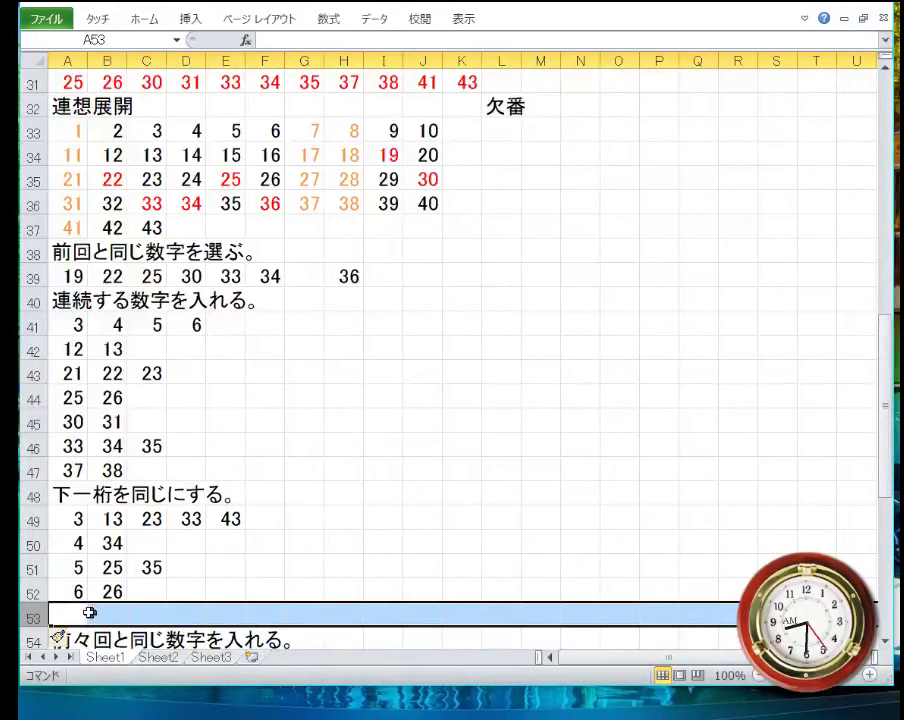
click(78, 612)
text(12)
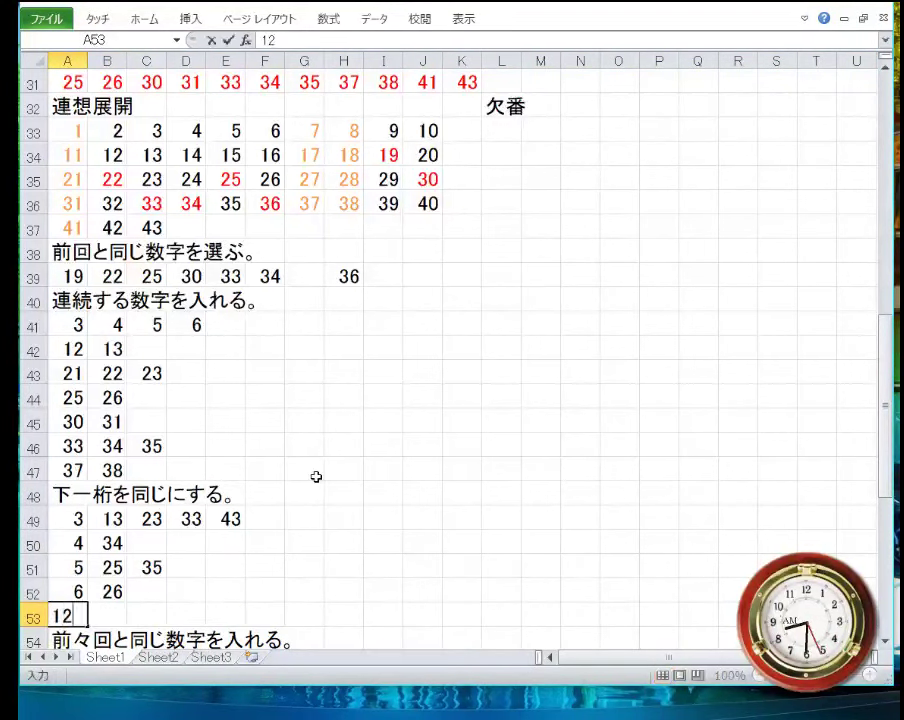
key(Tab)
text(22)
key(Return)
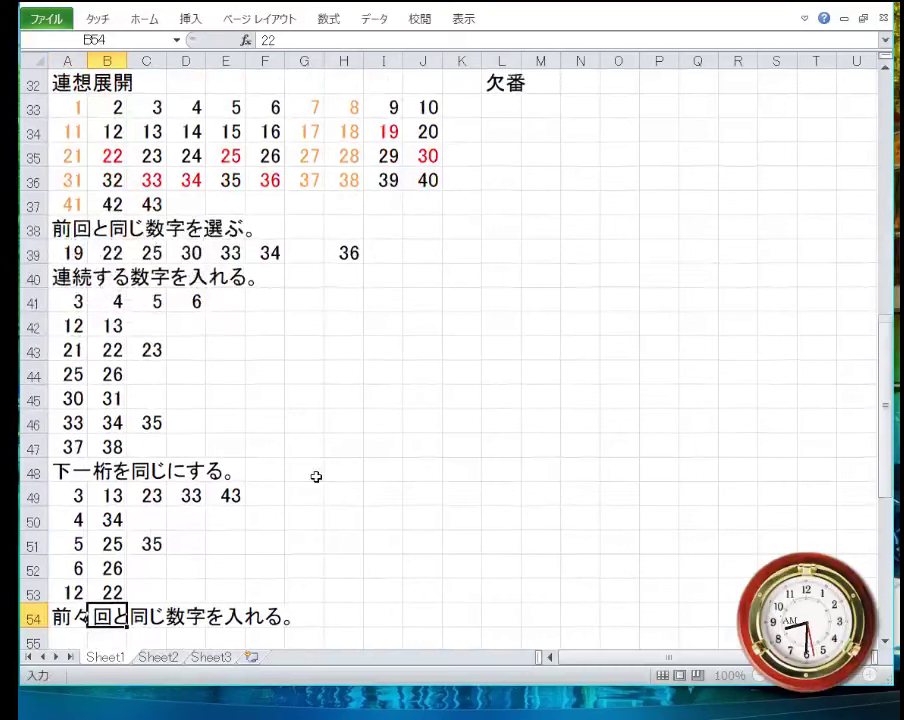
- Copy the ロト6 draw 1224 numbers with the bonus from F5:M5 to A55 under 前々回と同じ数字を入れる。
key(Up)
key(Up)
key(Up)
key(Up)
key(Up)
key(Up)
key(Up)
key(Up)
key(Up)
key(Up)
key(Up)
key(Up)
key(Up)
key(Up)
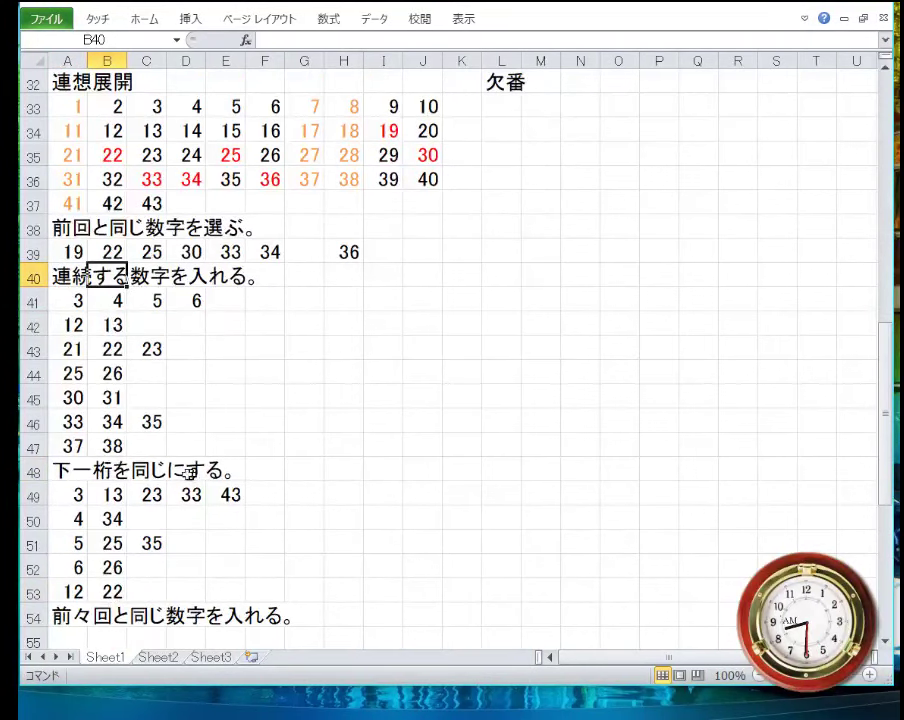
scroll(190, 474, up, 10)
click(283, 180)
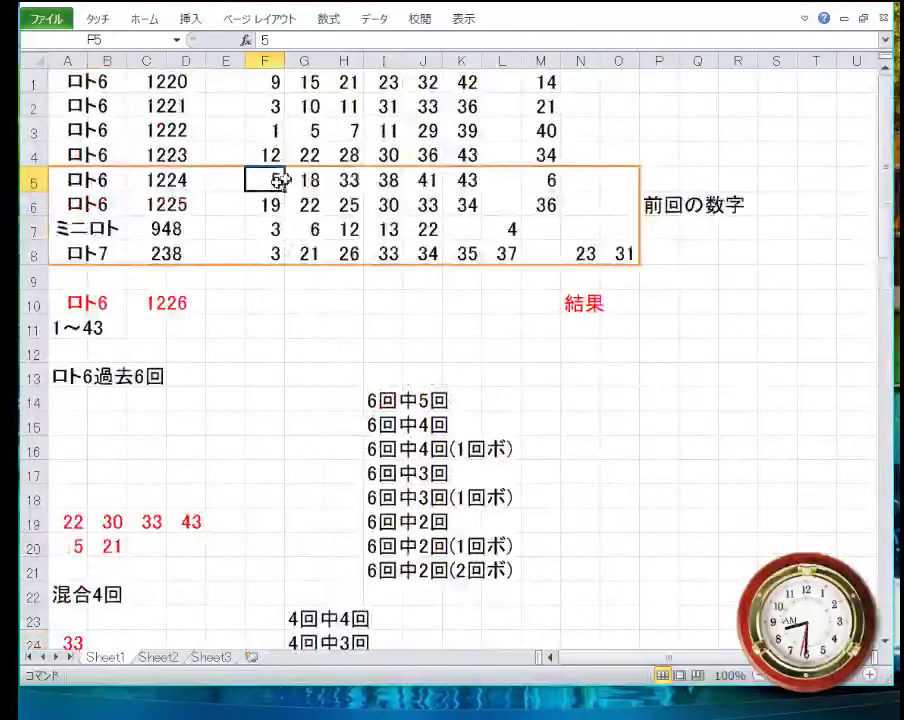
drag(283, 180, 521, 176)
right_click(521, 176)
click(484, 202)
scroll(275, 412, down, 14)
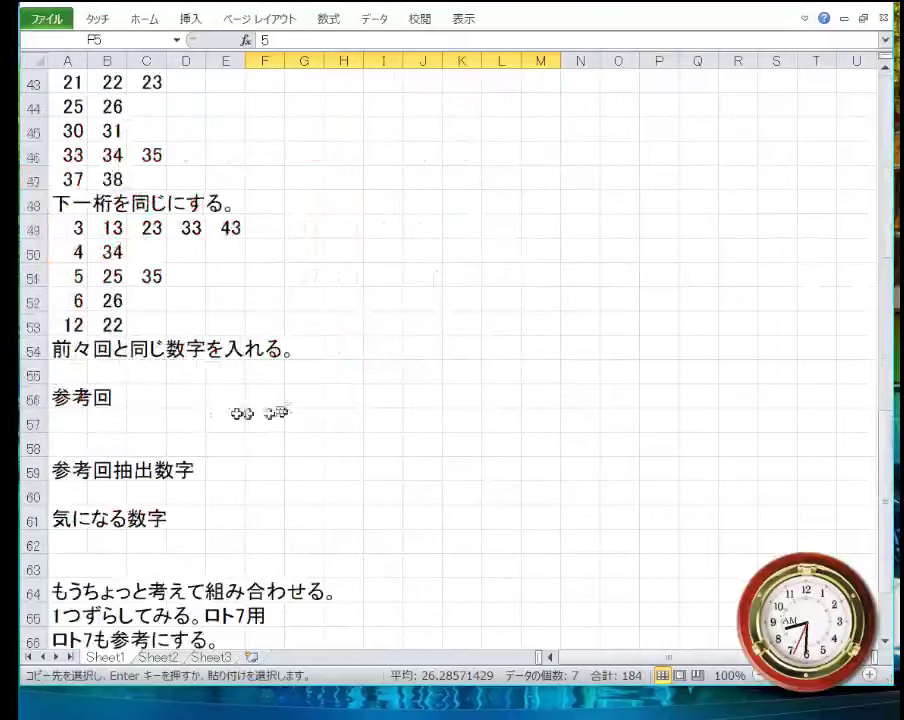
right_click(68, 372)
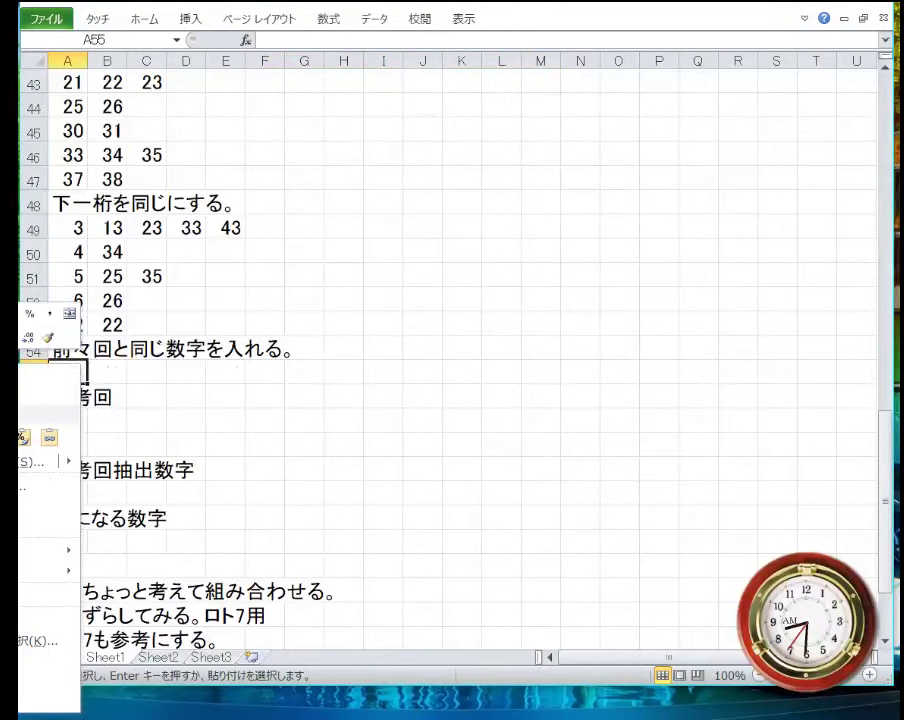
click(21, 437)
- Insert a blank row at row 58 in the 参考回 section and copy rows 5 and 6 (ロト6 1224 and 1225) into rows 57 and 58
click(35, 455)
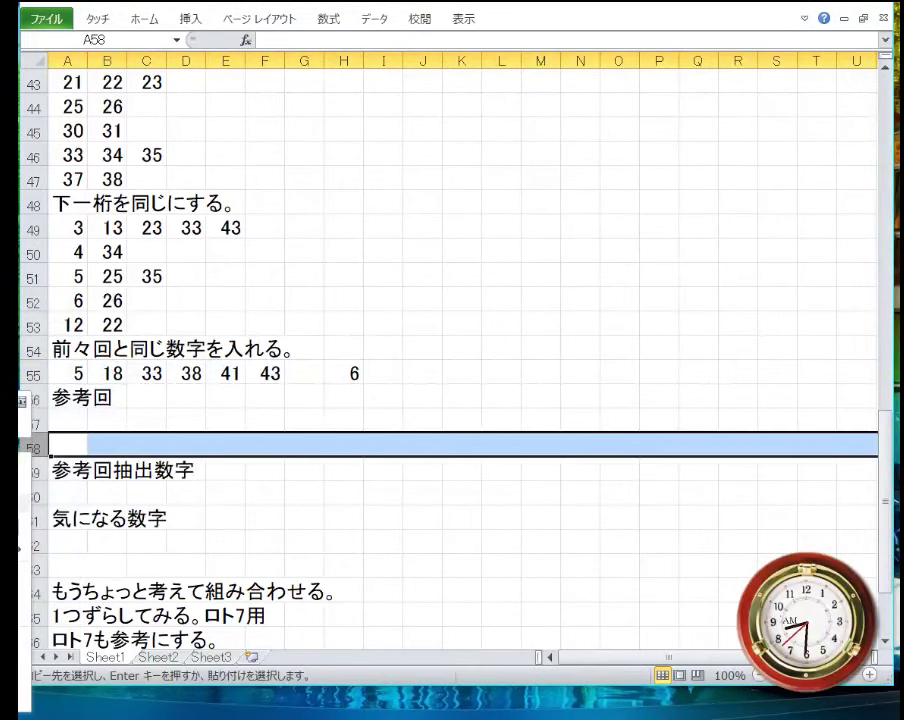
click(288, 486)
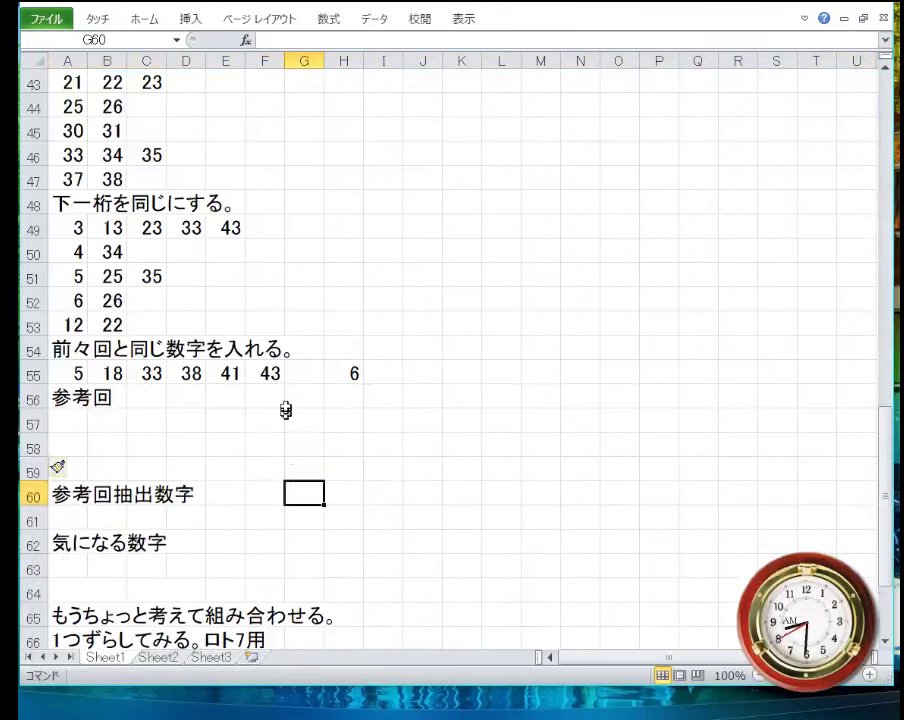
scroll(276, 415, up, 12)
scroll(273, 423, up, 2)
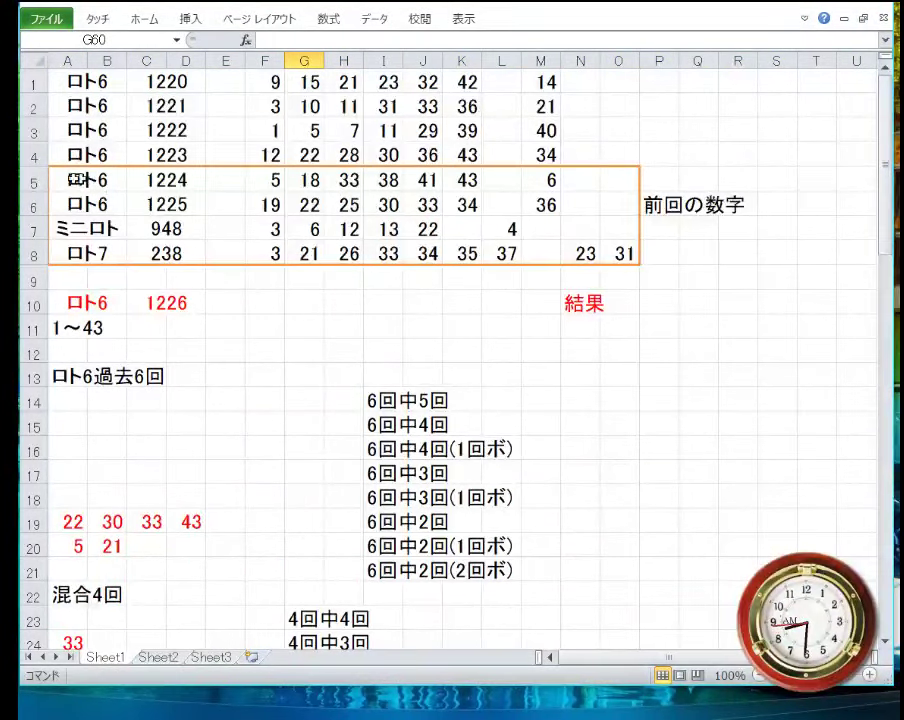
drag(26, 180, 236, 204)
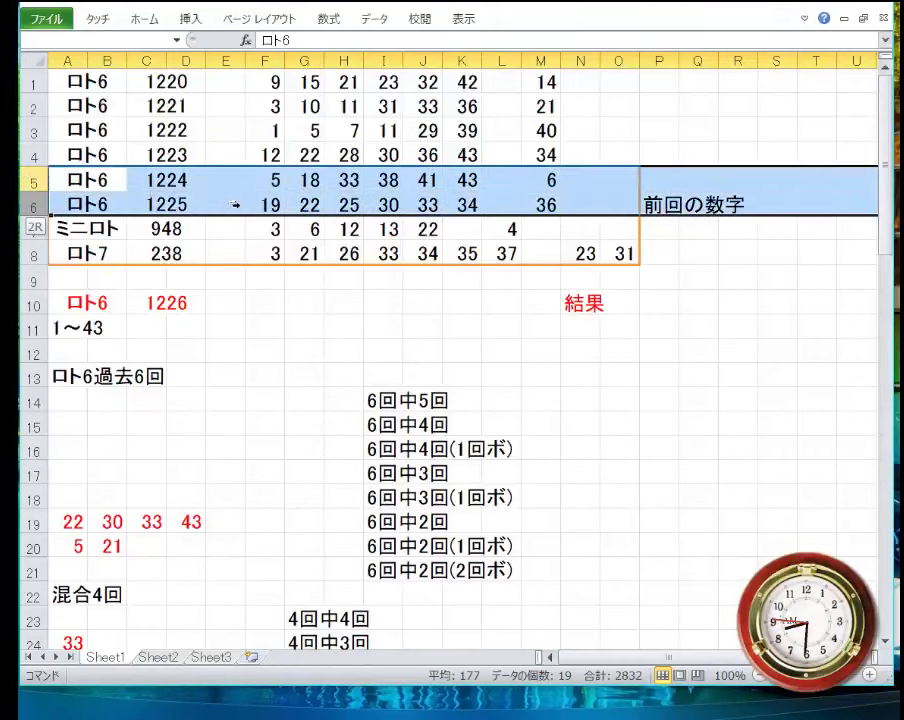
right_click(58, 196)
click(185, 228)
scroll(188, 278, down, 14)
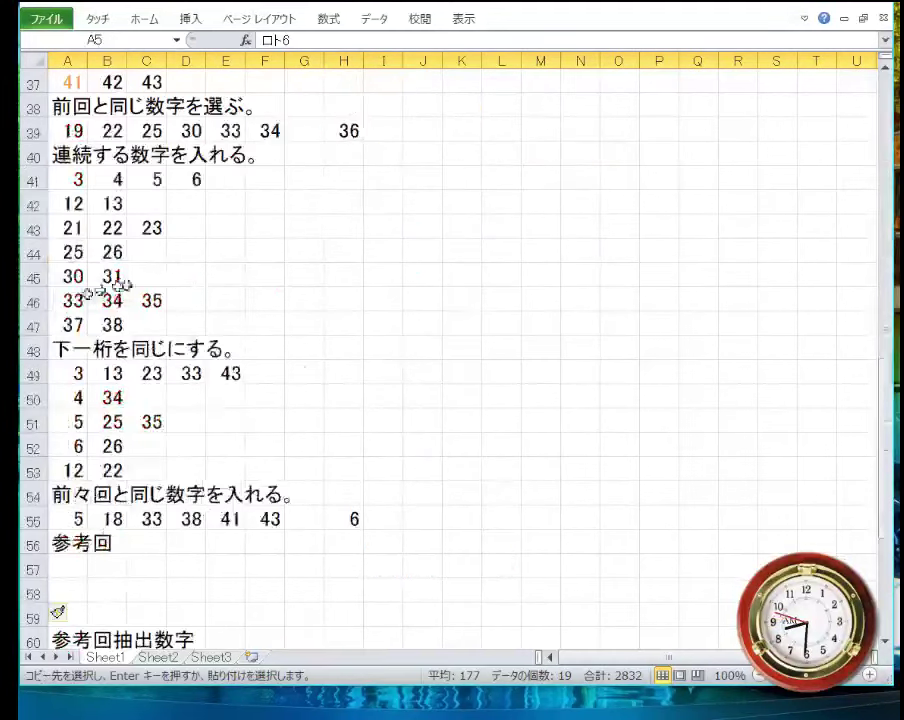
right_click(28, 418)
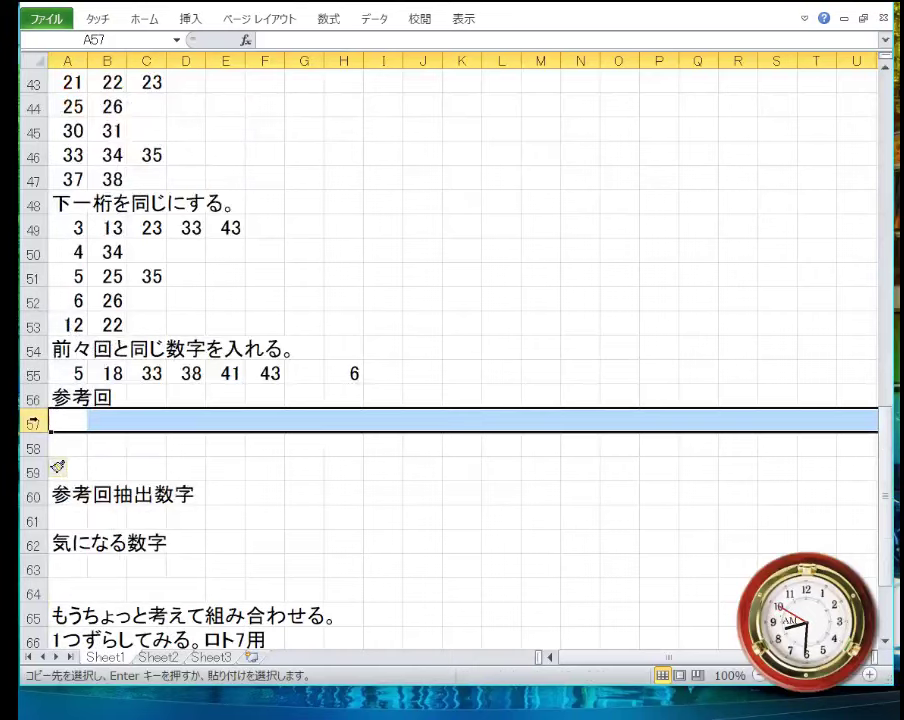
click(26, 369)
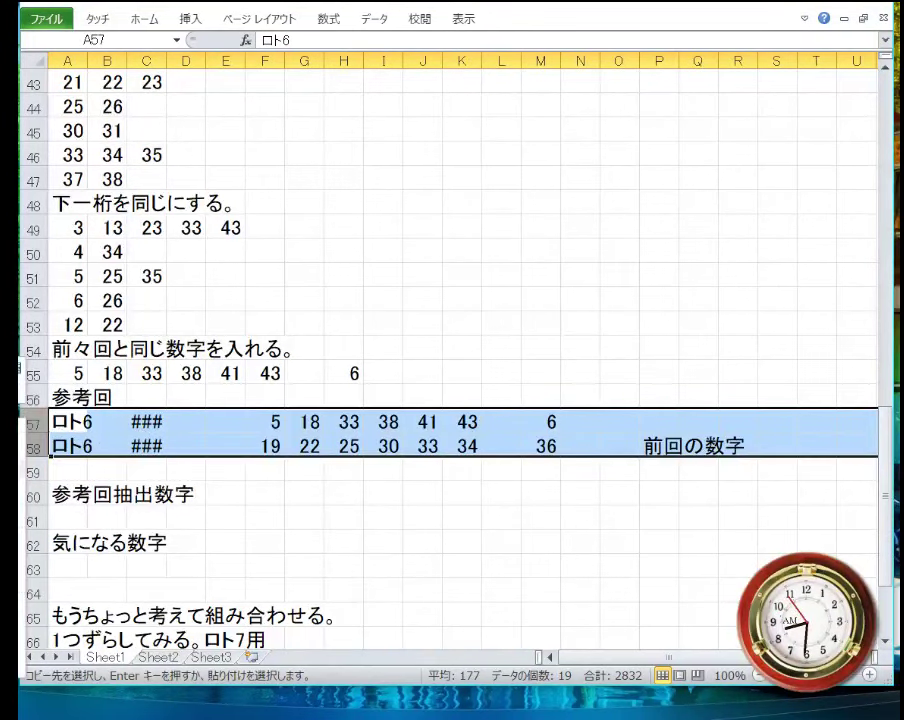
- Copy the ロト7 draw 238 row from row 8 into row 59 of the 参考回 section
scroll(286, 408, up, 14)
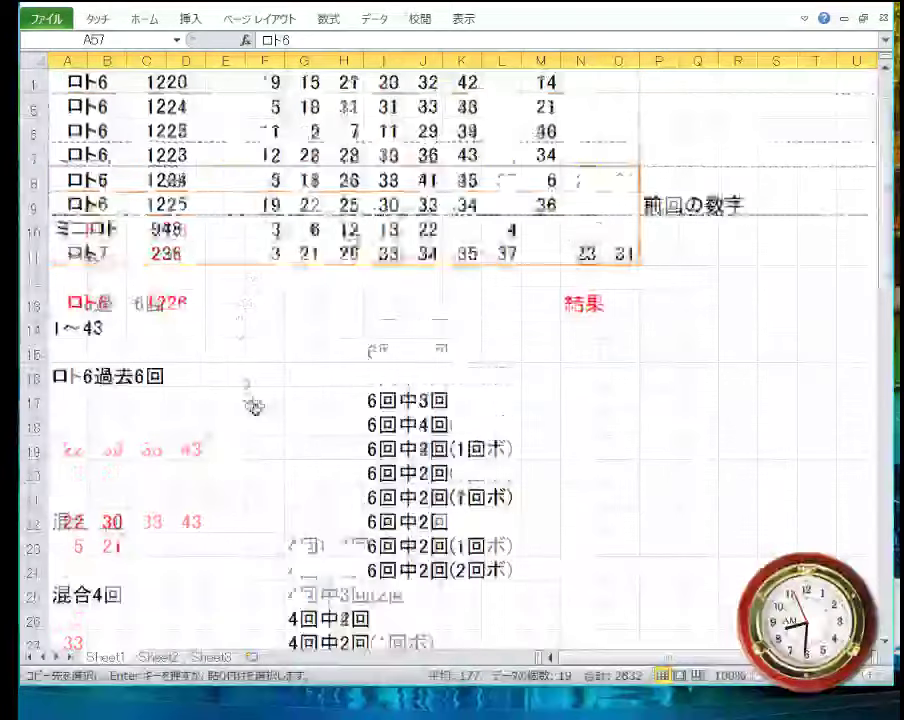
click(38, 257)
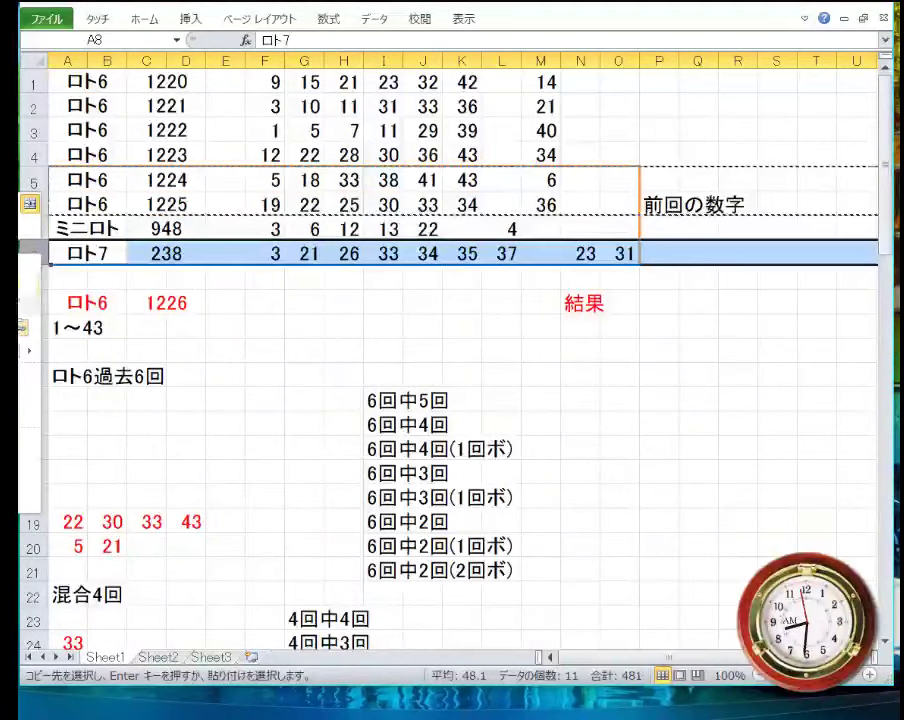
scroll(74, 310, down, 16)
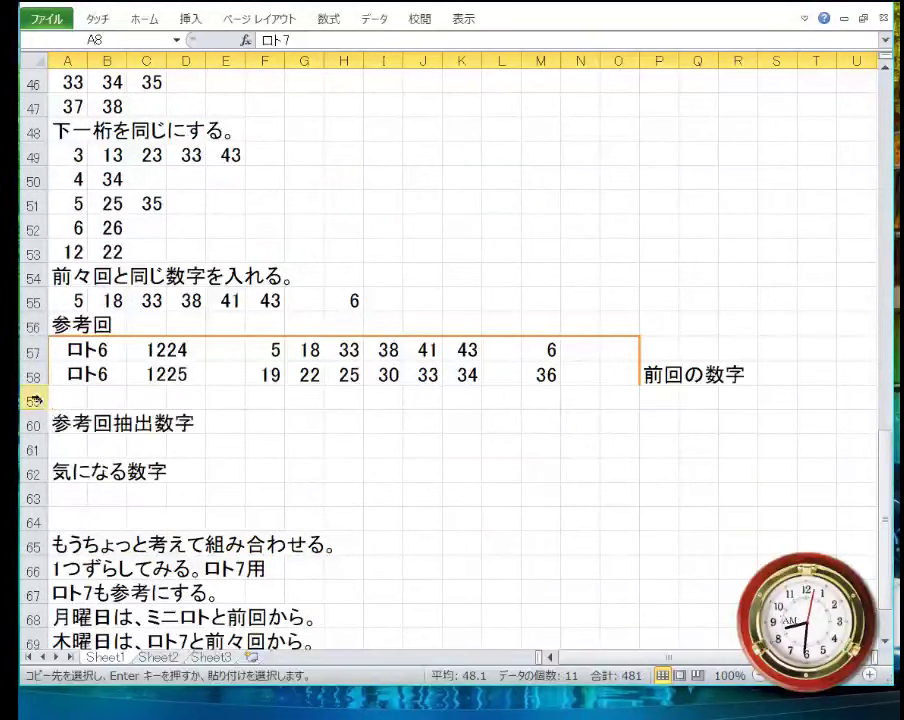
click(36, 396)
key(ctrl+v)
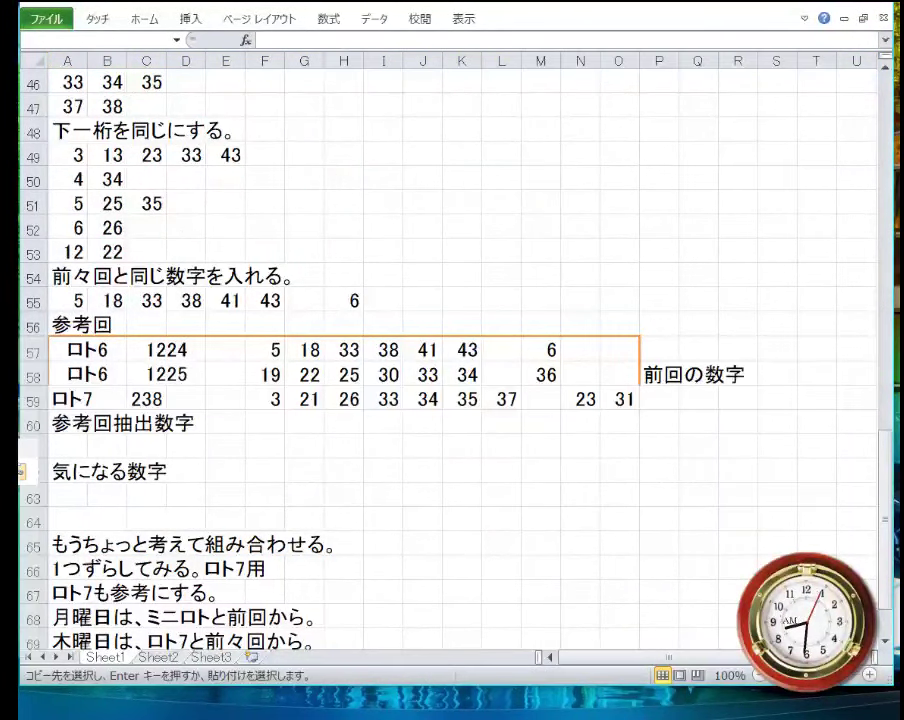
click(408, 446)
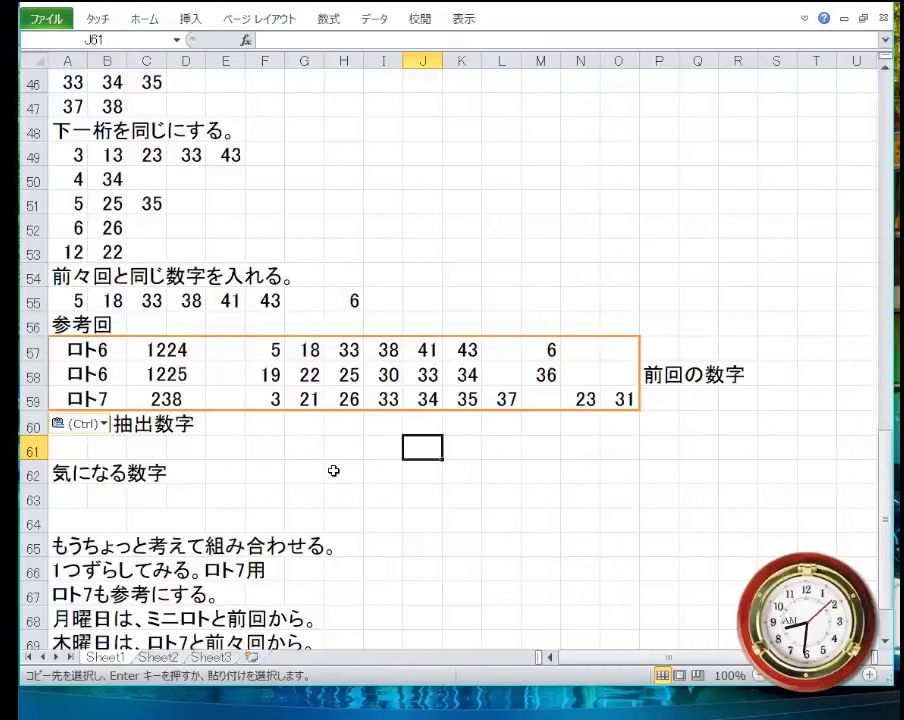
- Enter 3, 5 and 6 in A61:C61 under the 参考回抽出数字 heading
drag(262, 442, 262, 425)
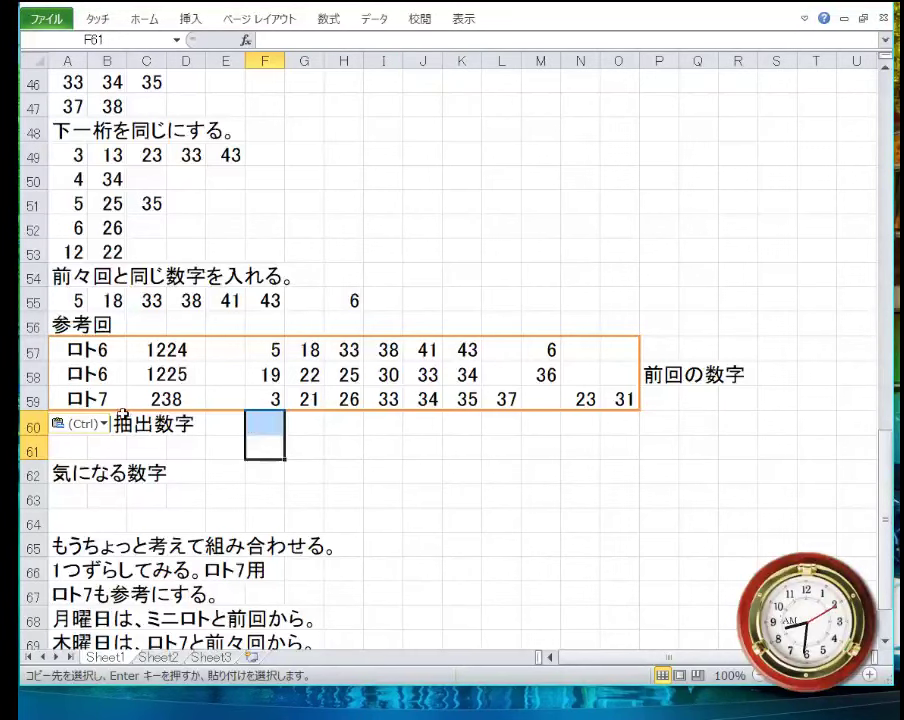
click(108, 447)
click(80, 448)
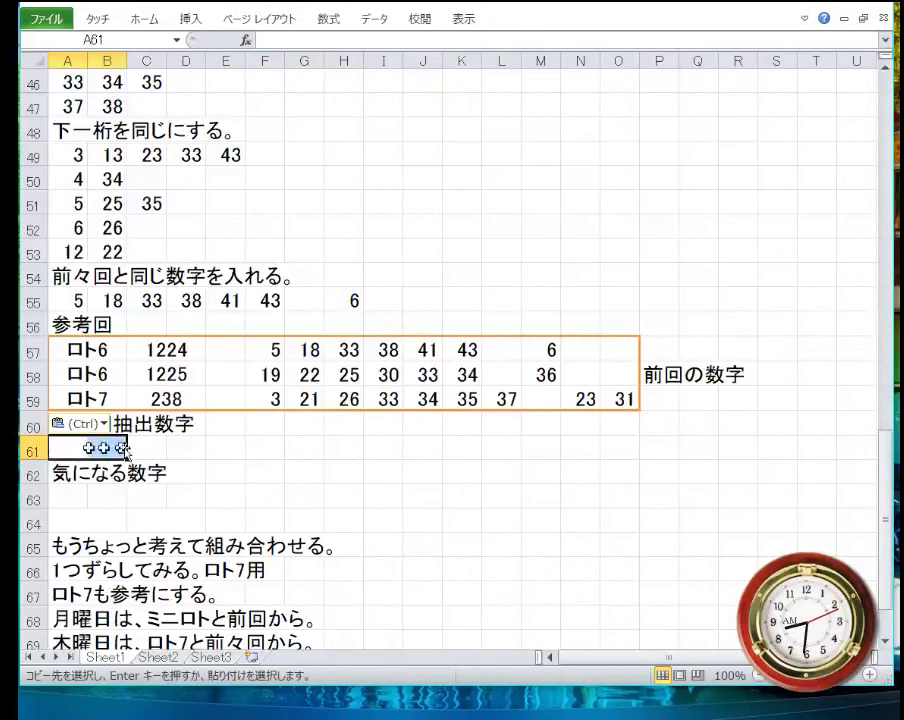
click(262, 450)
click(69, 455)
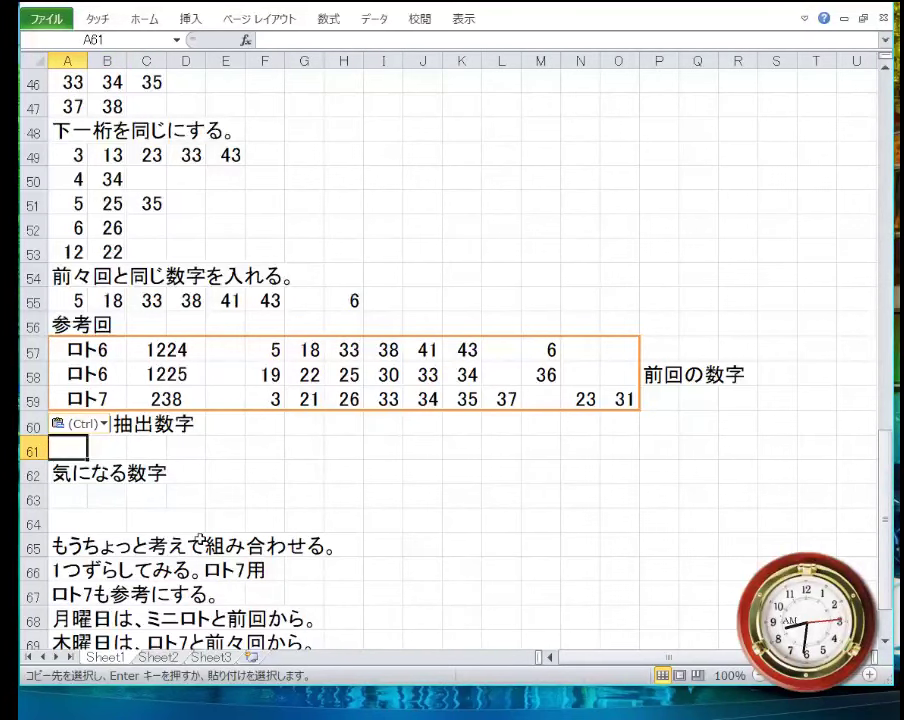
text(3)
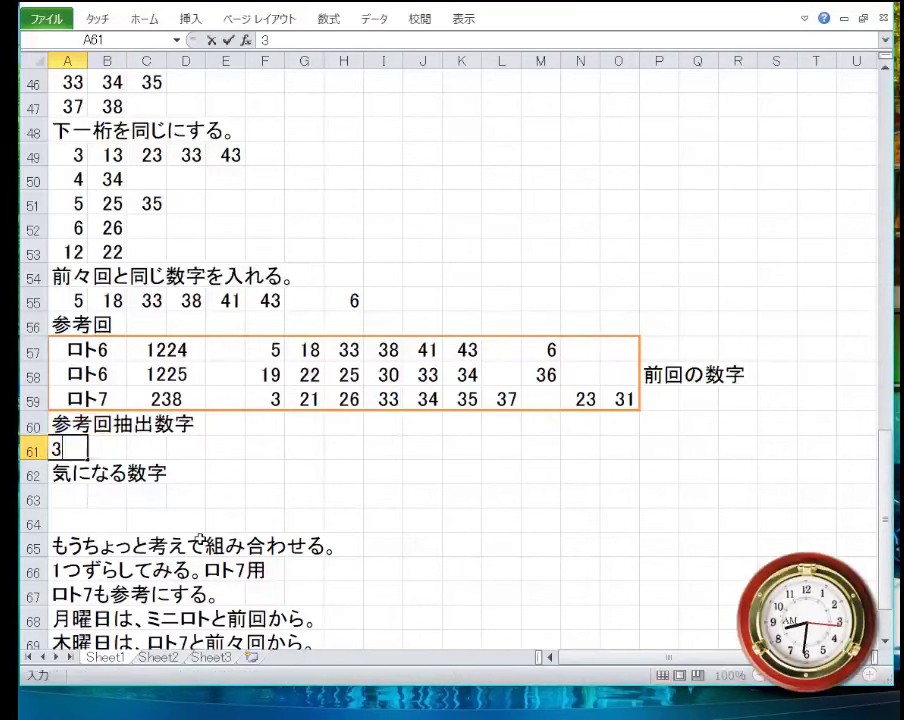
key(Tab)
text(5)
key(Tab)
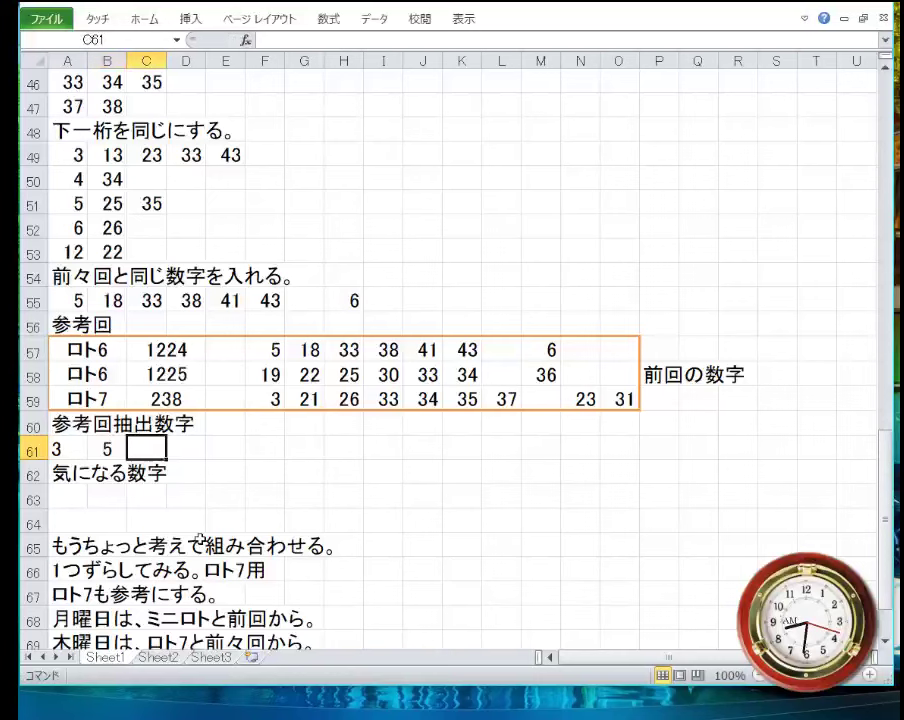
text(6)
key(Tab)
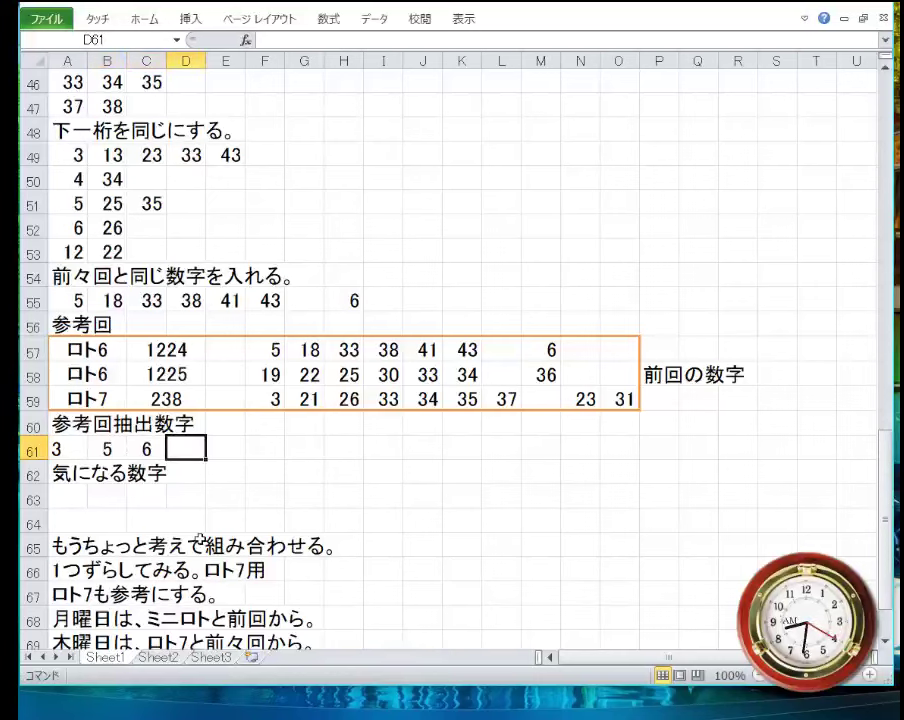
- Continue the extracted numbers in row 61 with 18, 21 and 22 in D61:F61
text(2)
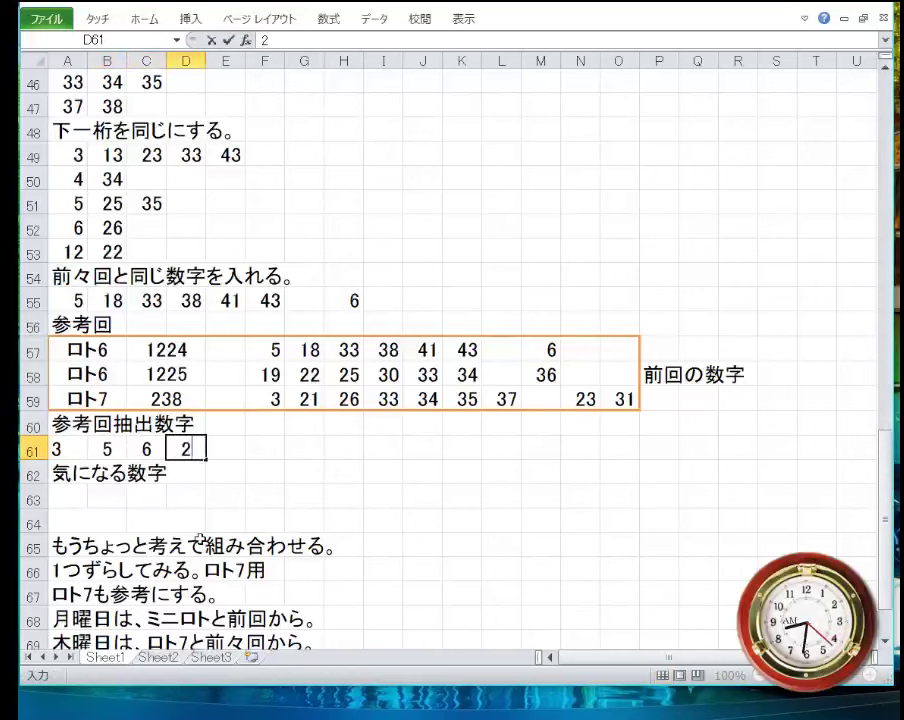
text(38)
key(Tab)
text(21)
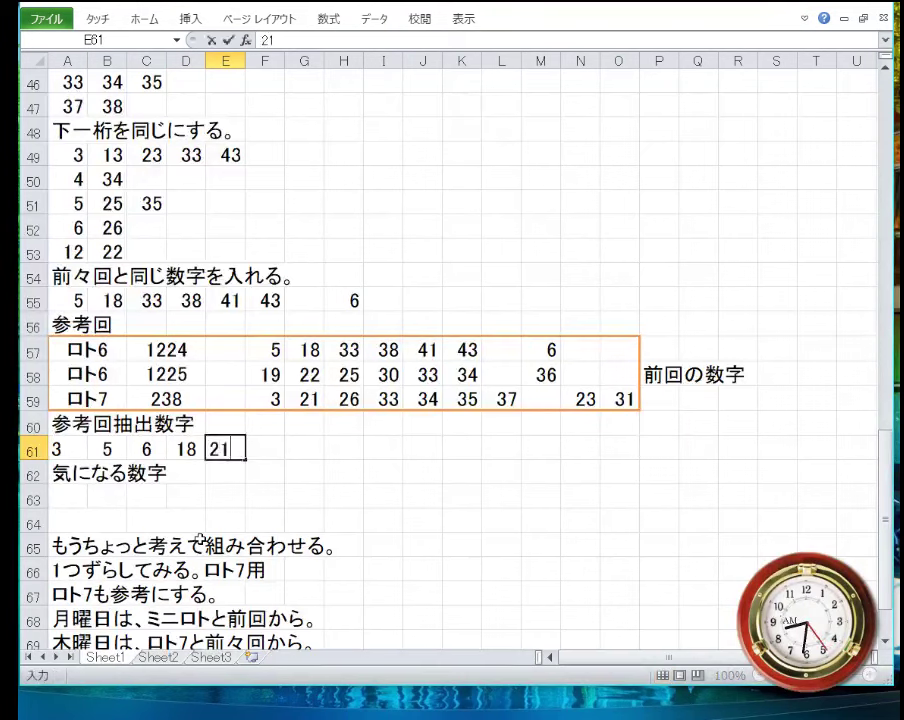
key(Tab)
text(22)
key(Tab)
- Enter 23, 25 and 26 in G61:I61 of the extracted-number row, in ascending order
text(2)
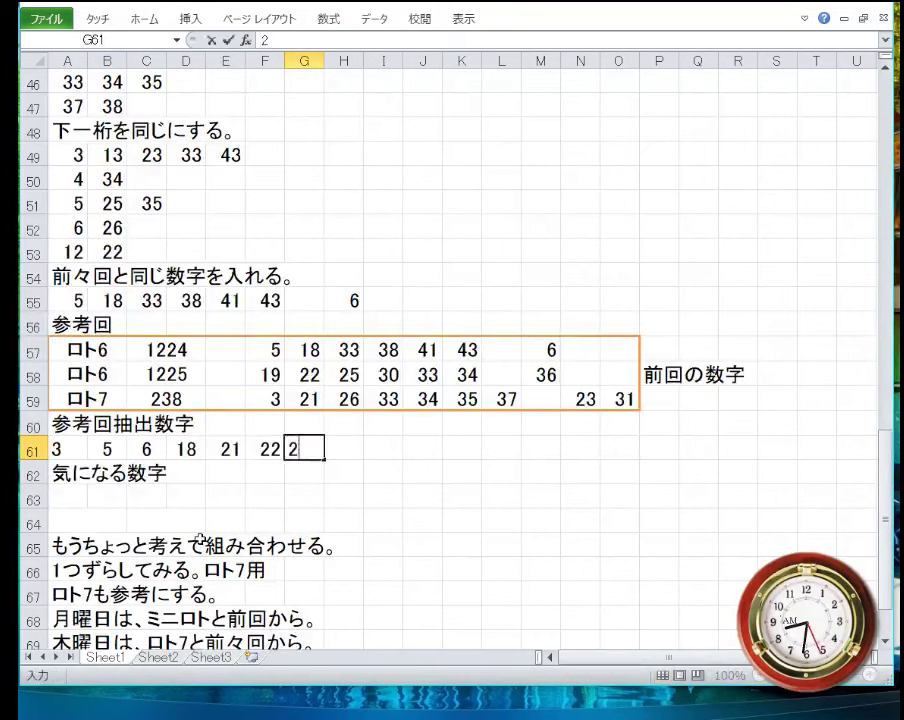
text(5)
key(Tab)
text(26)
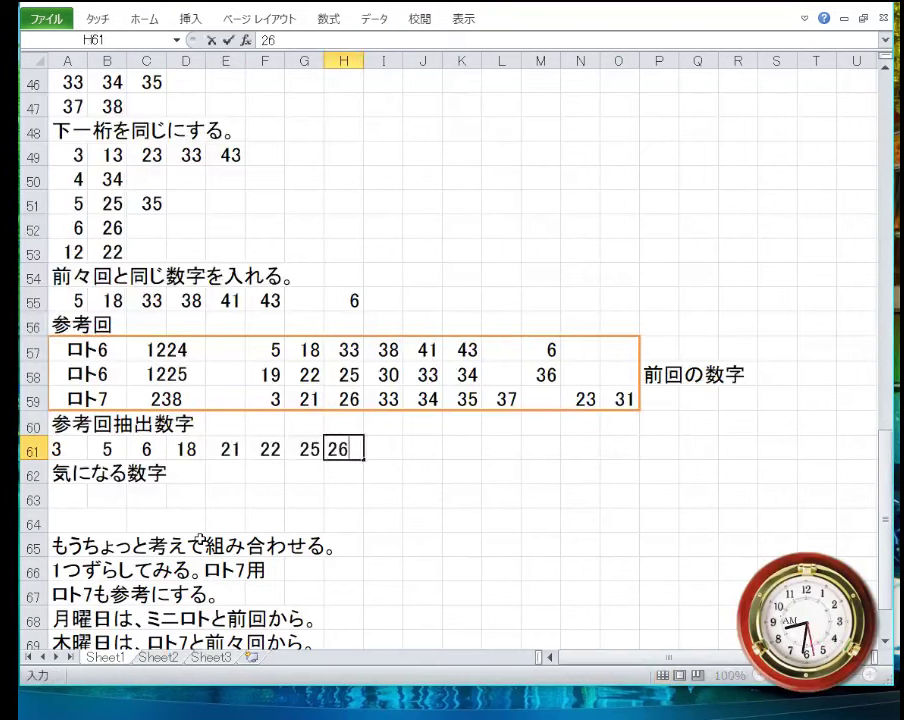
key(Left)
text(23)
key(Tab)
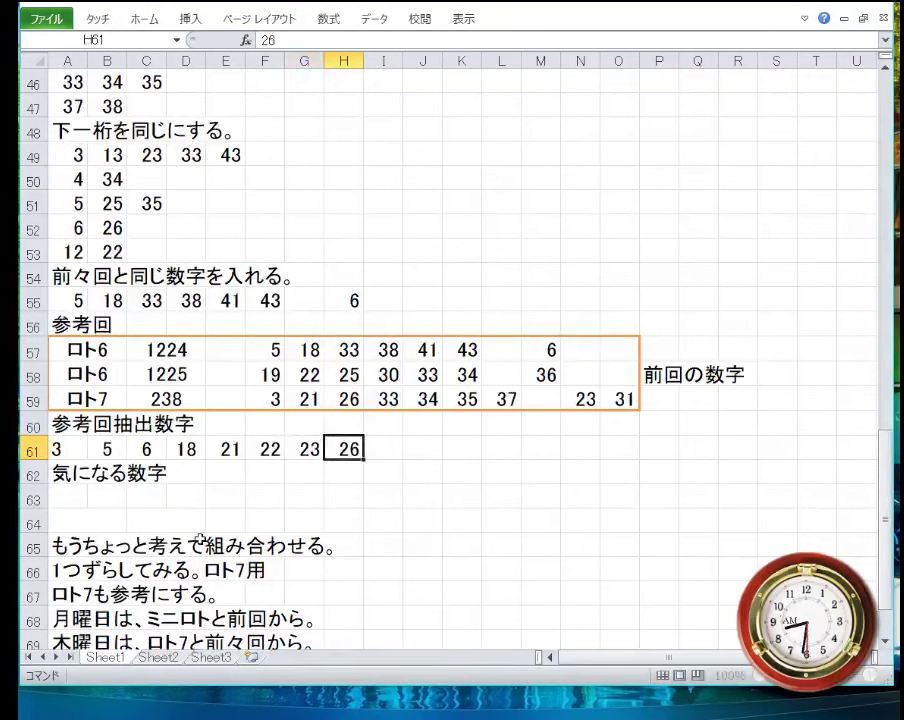
text(25)
key(Tab)
text(26)
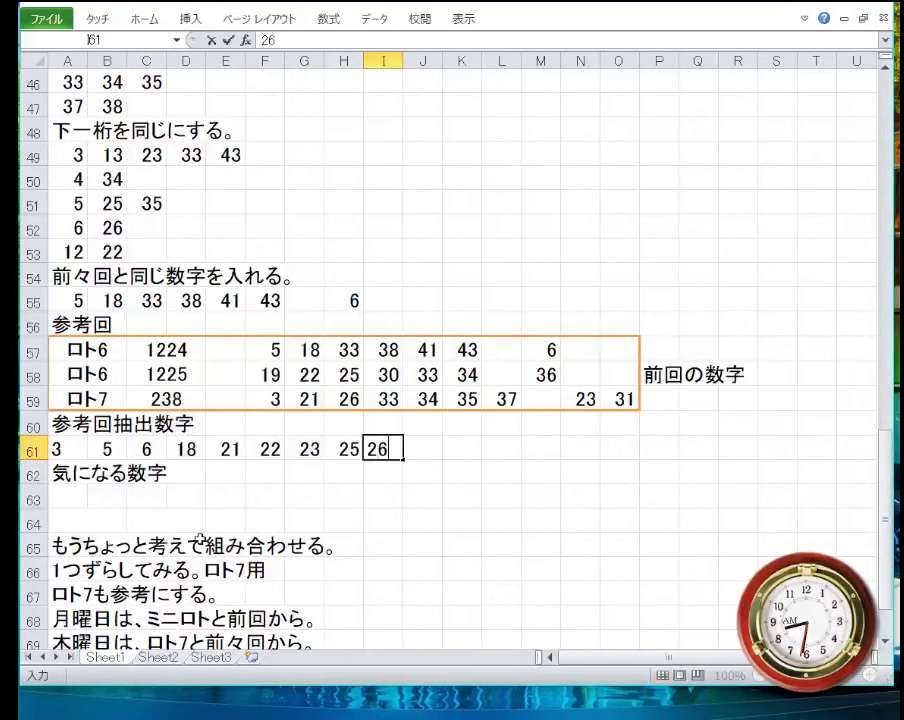
key(Tab)
- Enter 30, 33, 34 and 35 in J61:M61 of the extracted-number row
text(30)
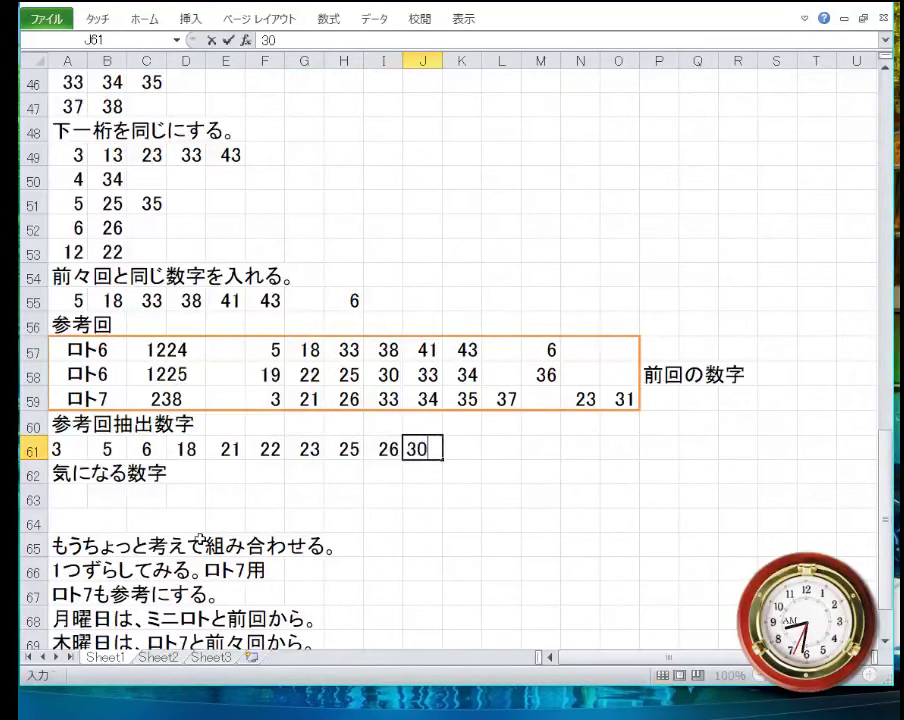
key(Tab)
text(33)
key(Tab)
text(34)
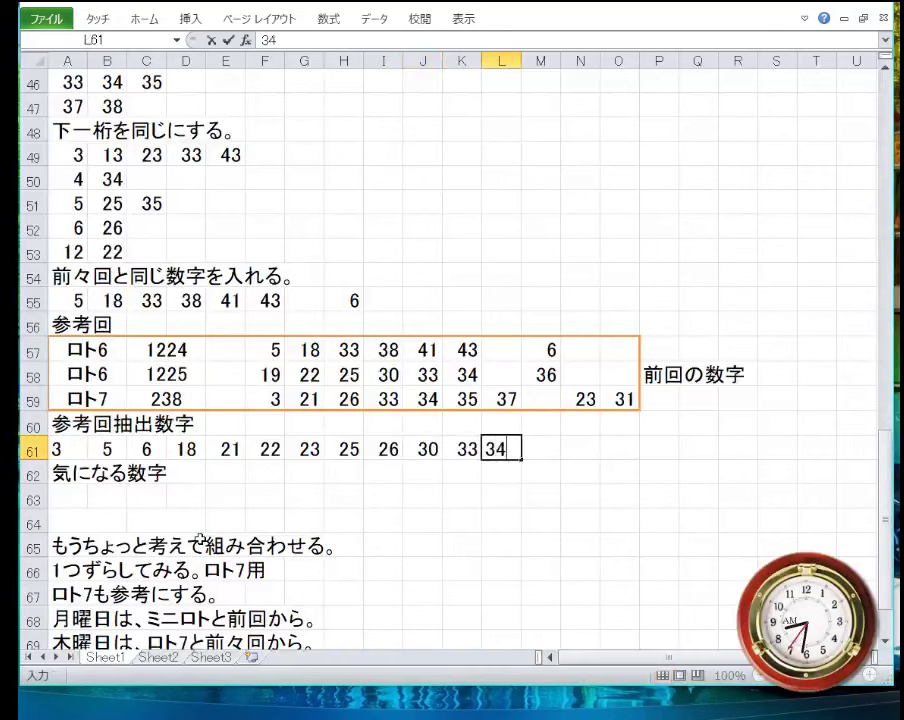
key(Tab)
text(35)
key(Tab)
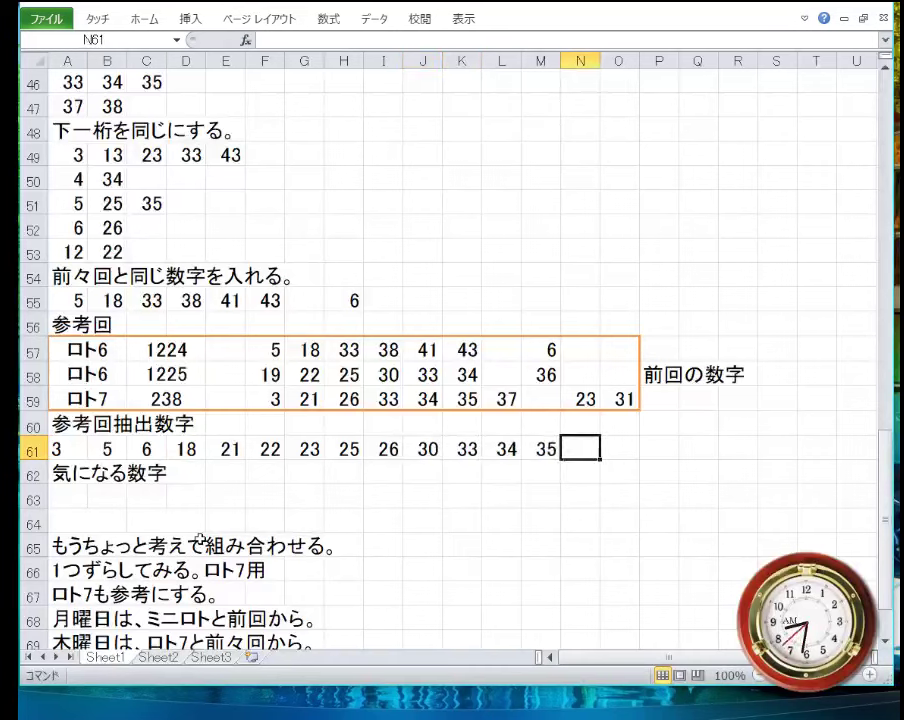
- Enter 36, 37 and 41 in N61:P61 of the extracted-number row
text(37)
key(Tab)
text(38)
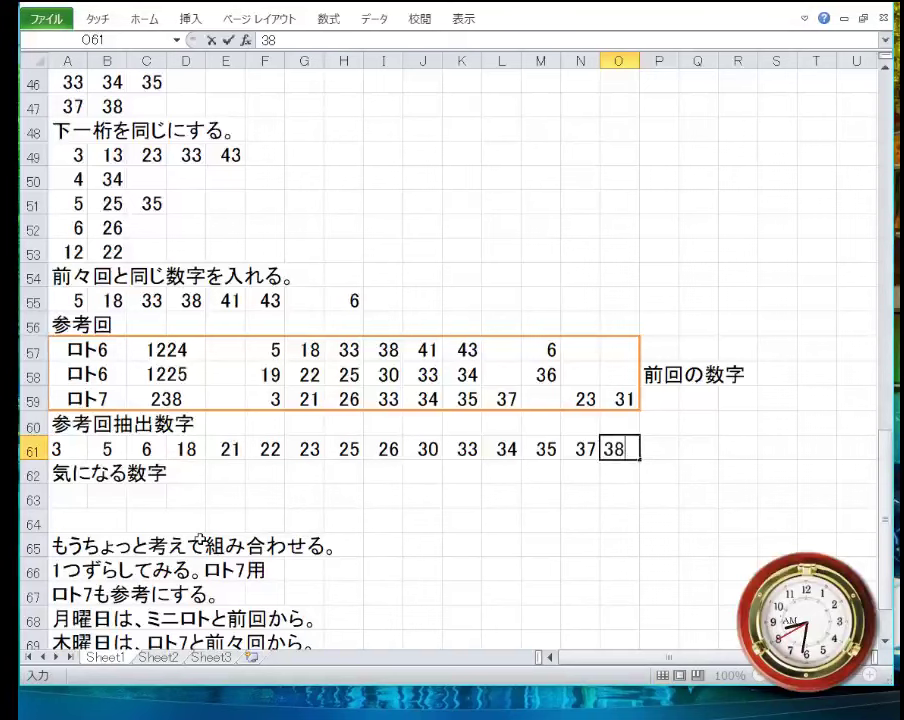
key(Tab)
text(41)
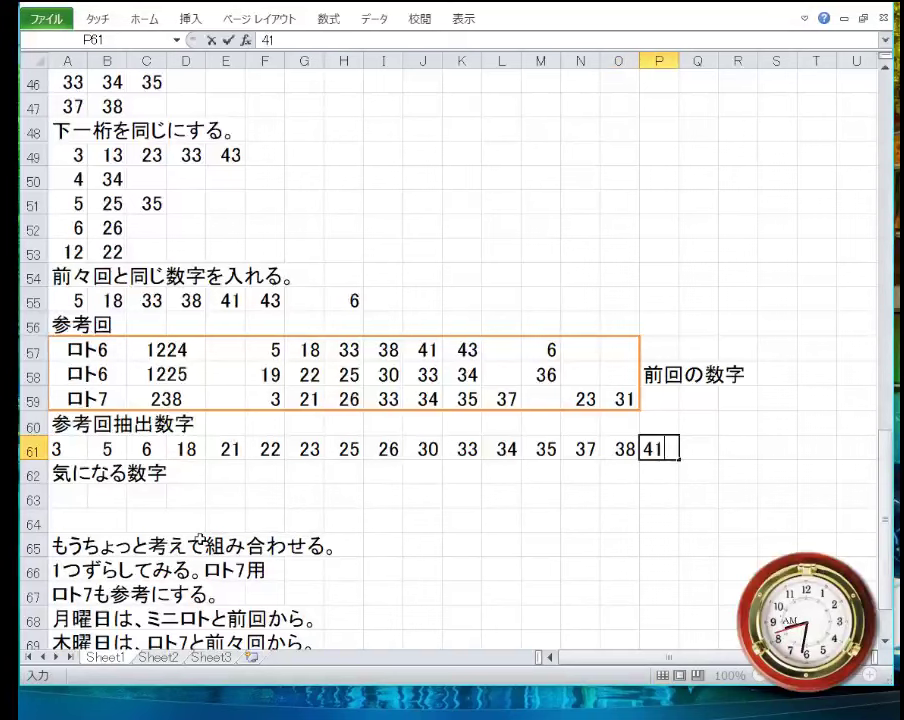
key(Left)
key(Left)
text(36)
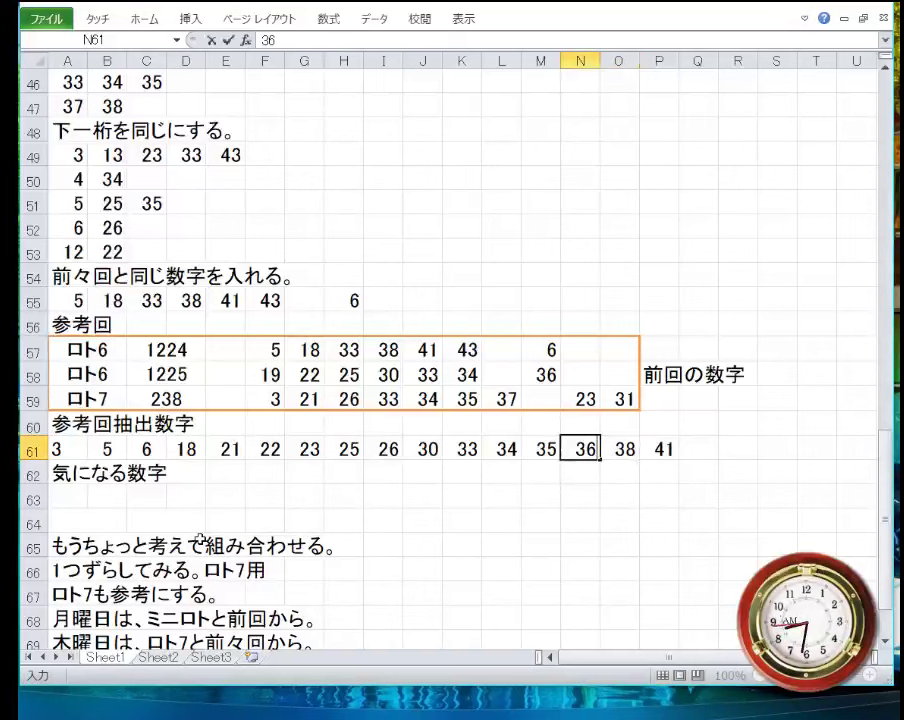
key(Tab)
text(3)
key(Tab)
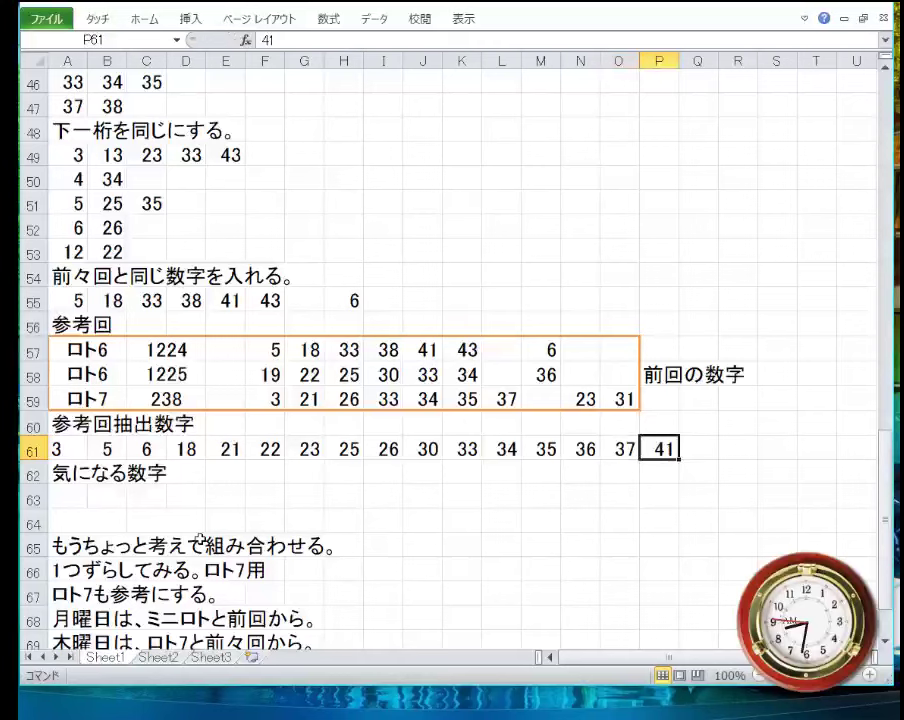
- Insert a cell at K61, shifting the existing cells right, and enter 31 in it
key(Left)
key(Left)
key(Left)
key(Left)
key(Left)
key(Left)
key(Right)
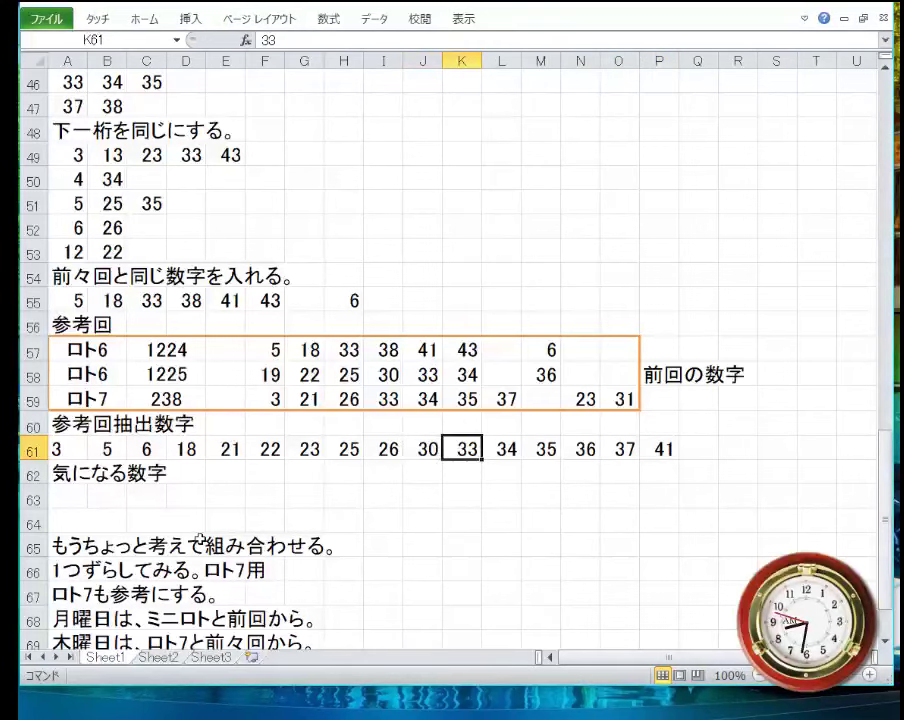
right_click(462, 446)
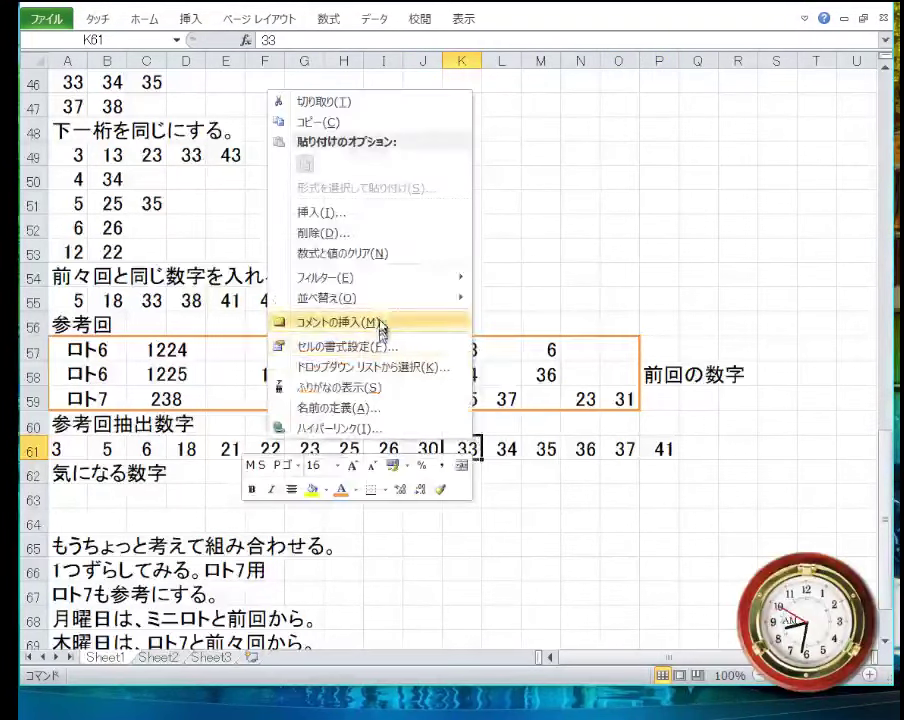
click(371, 213)
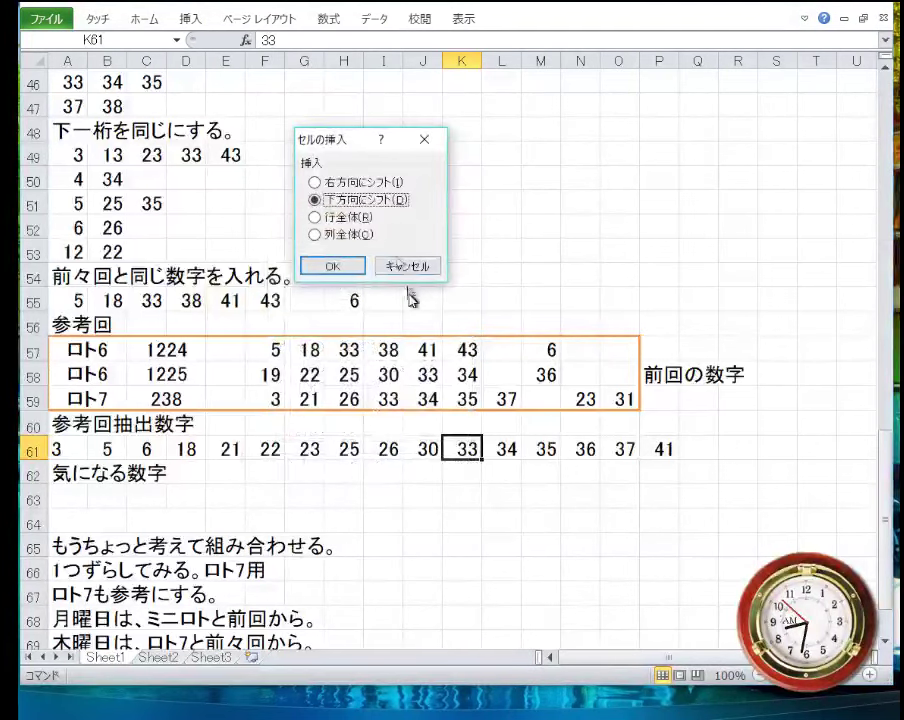
click(322, 182)
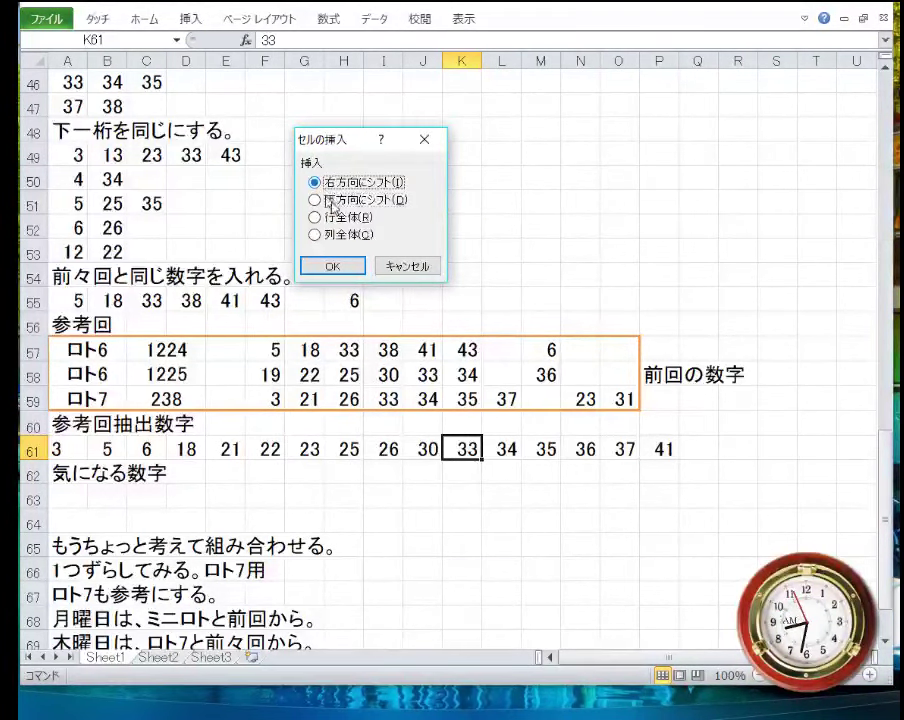
click(350, 266)
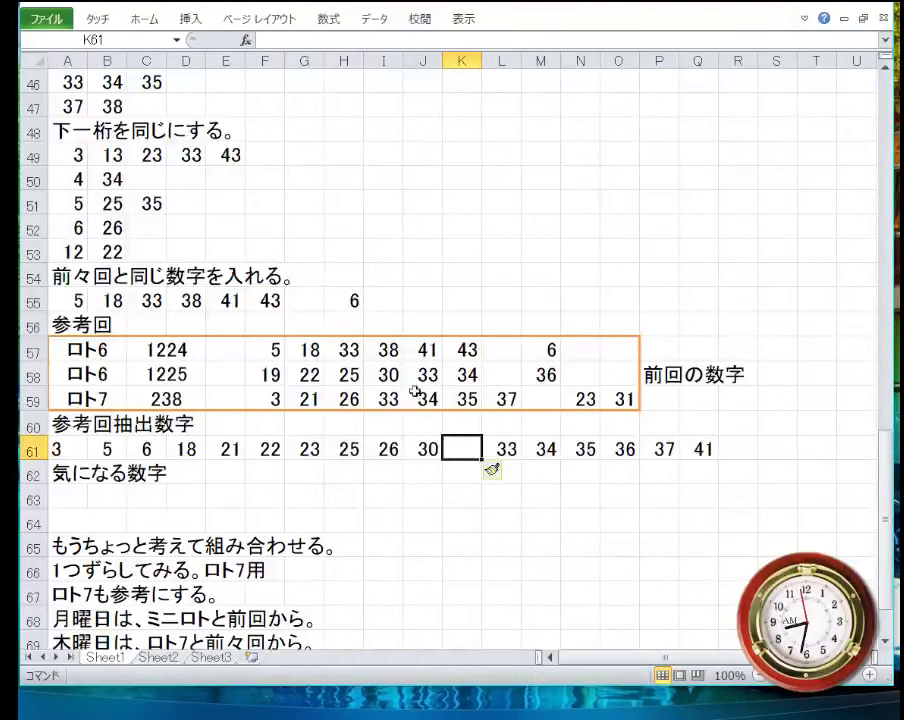
text(31)
key(Tab)
- Re-enter 41 in Q61 and add 43 in R61 to end the extracted-number row
key(Tab)
key(Tab)
key(Tab)
key(Tab)
key(Tab)
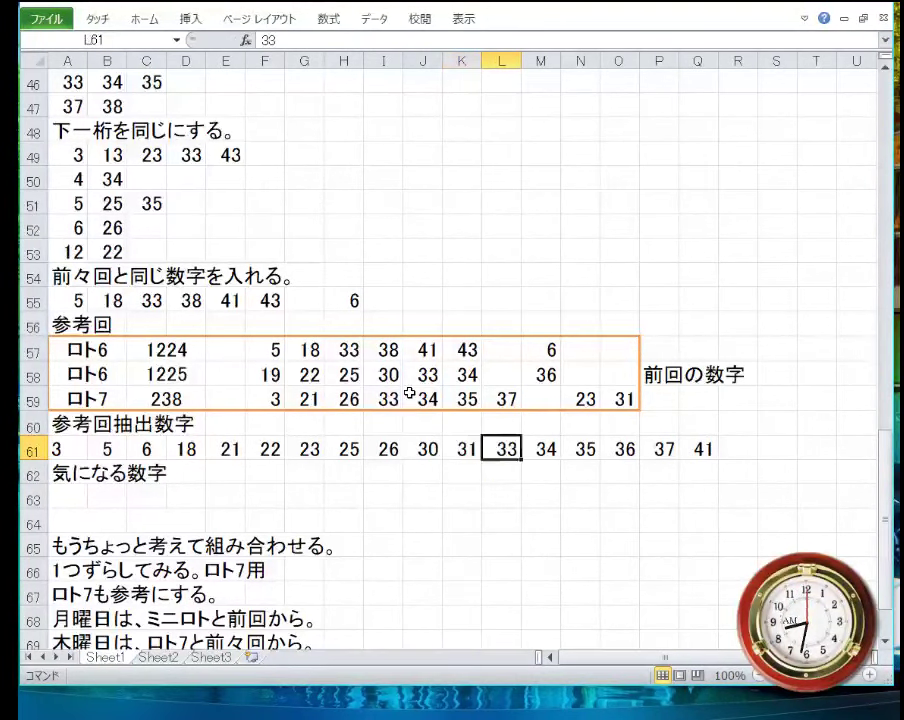
text(3)
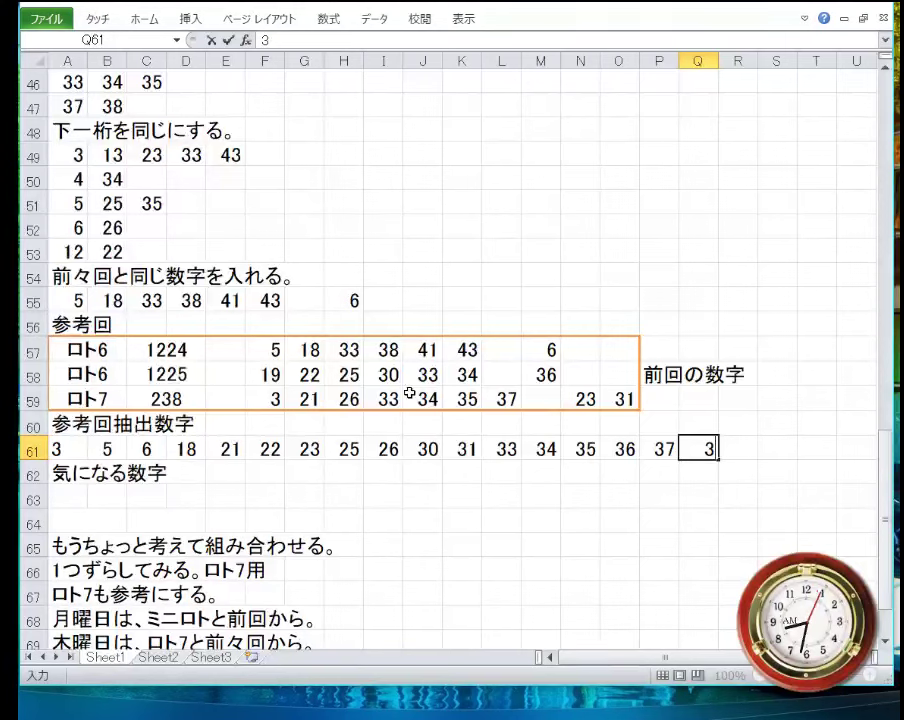
text(1)
key(Tab)
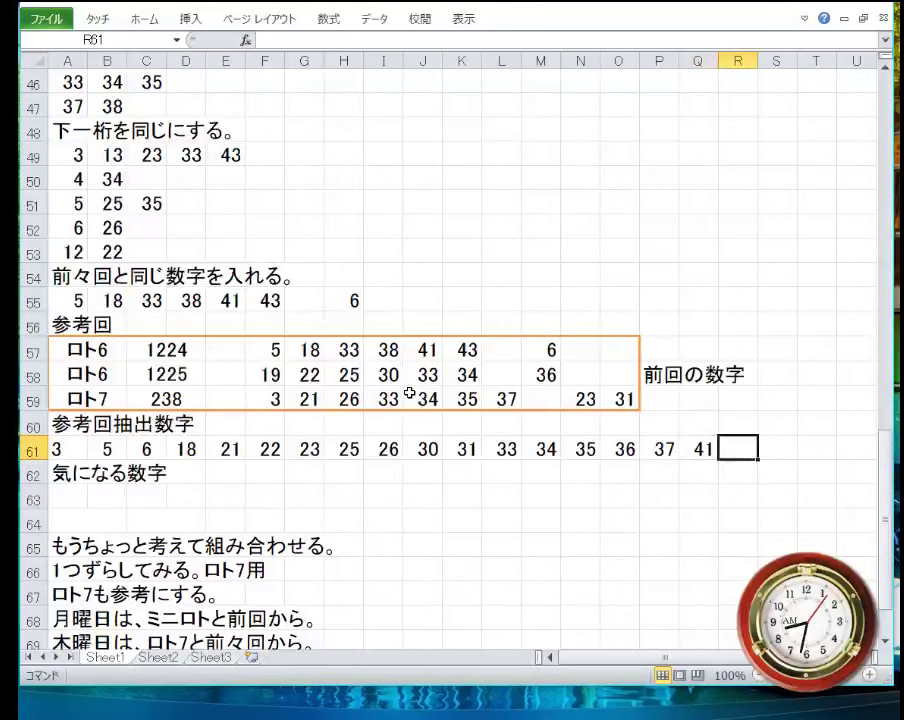
text(43)
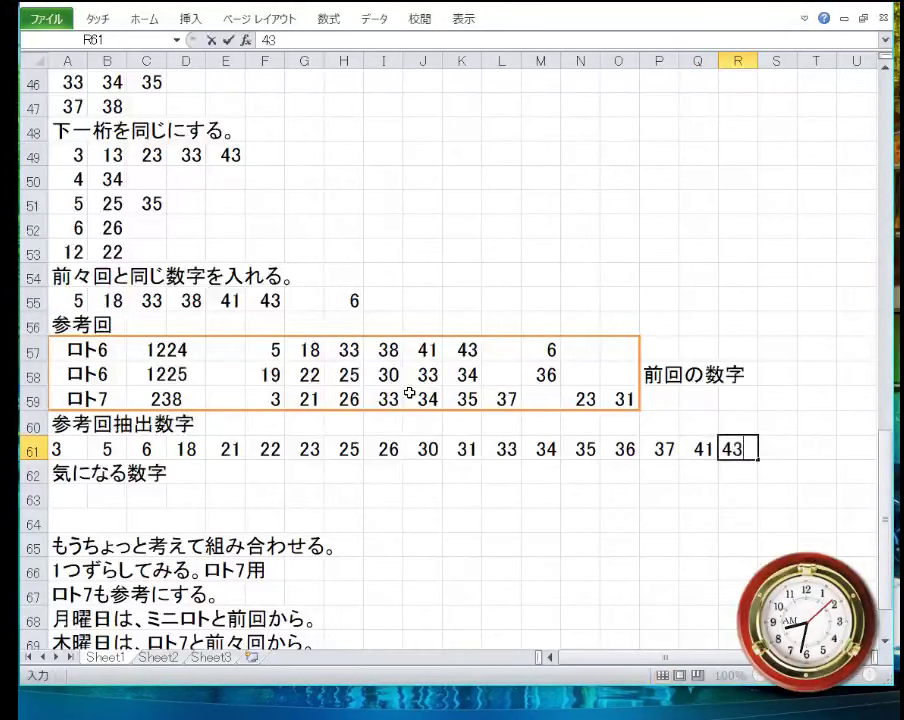
key(Return)
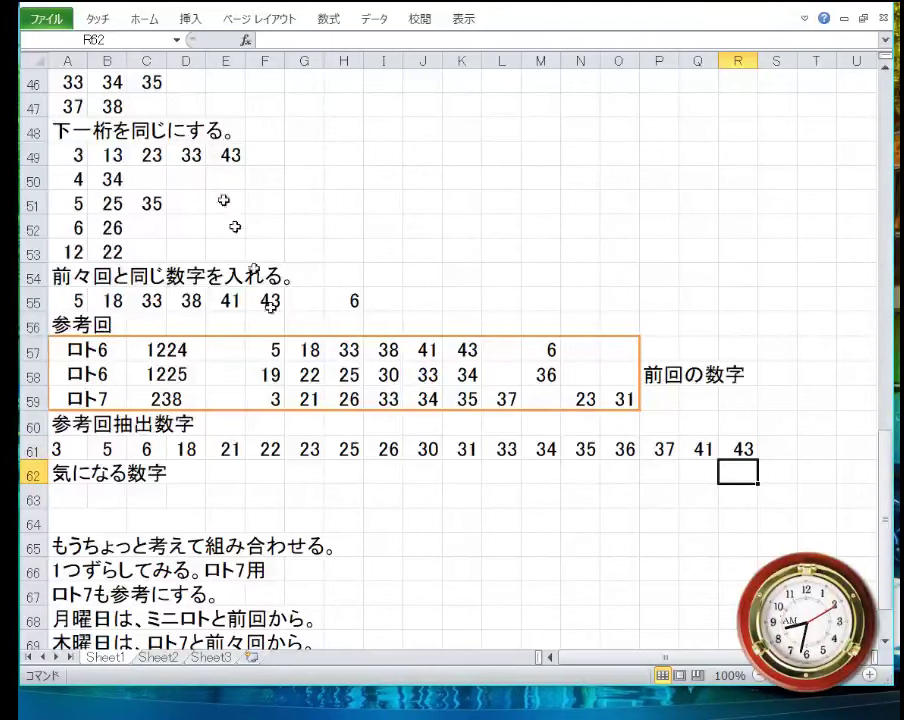
- Center the number 3 horizontally in cell A61
click(62, 450)
click(148, 24)
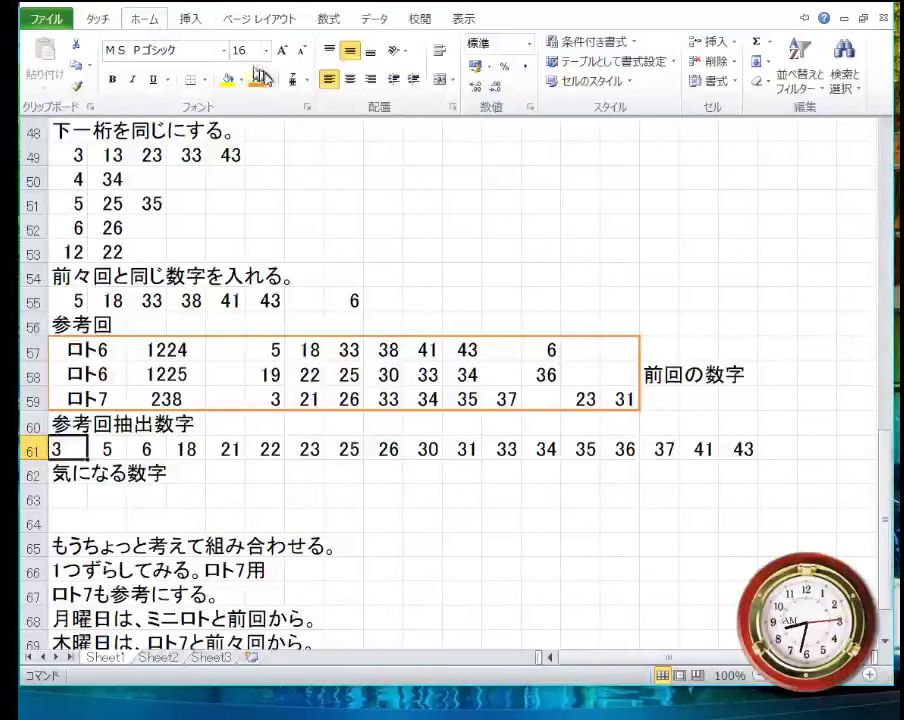
click(372, 76)
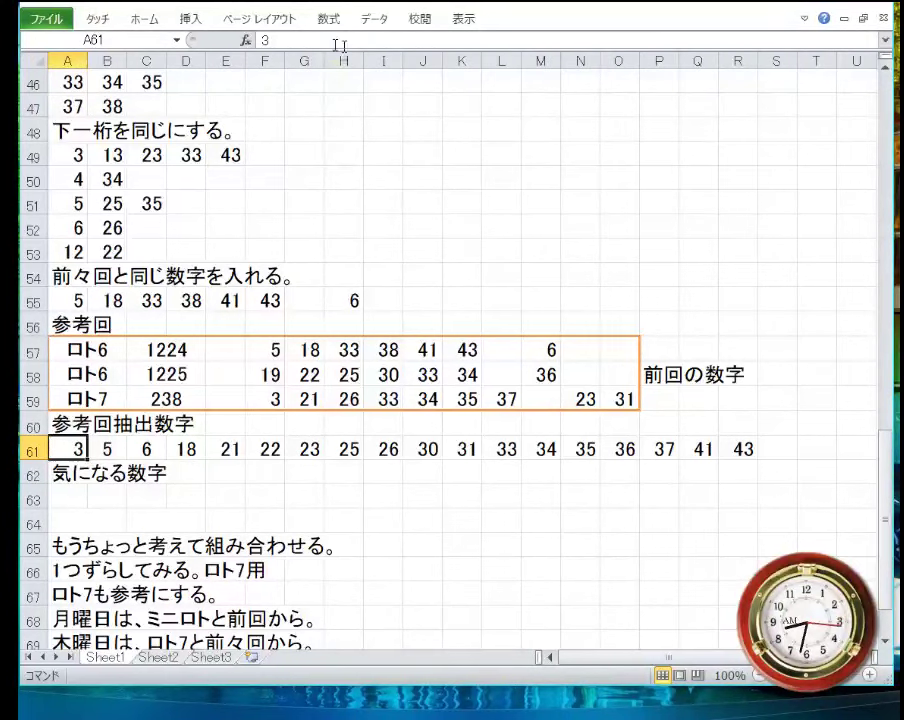
click(145, 20)
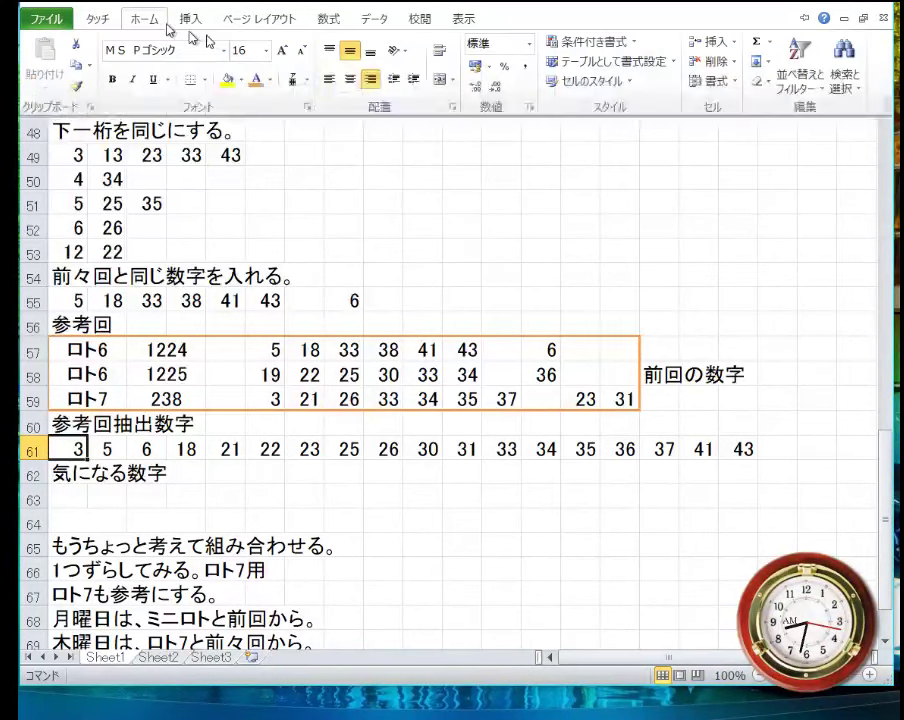
click(349, 78)
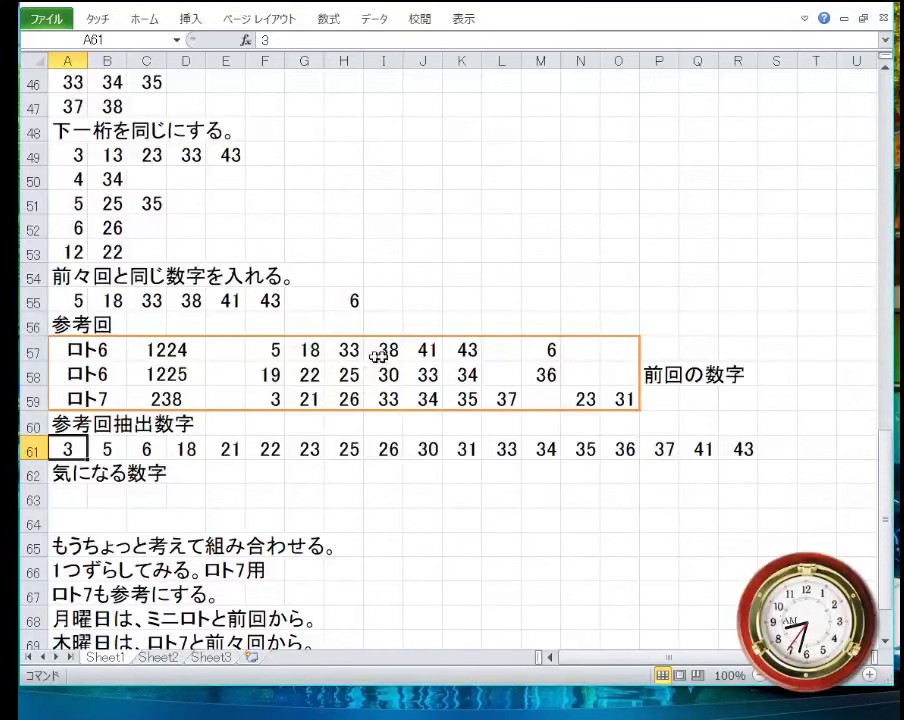
- Fill cells A61 and B61, holding 3 and 5, with the lightest olive-green shade
click(145, 20)
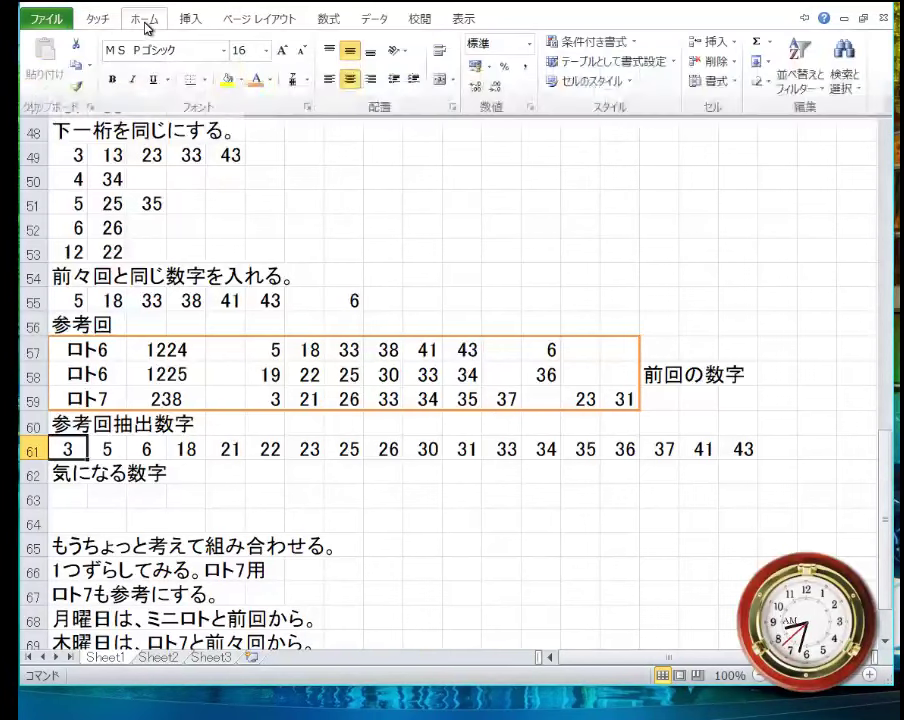
click(240, 79)
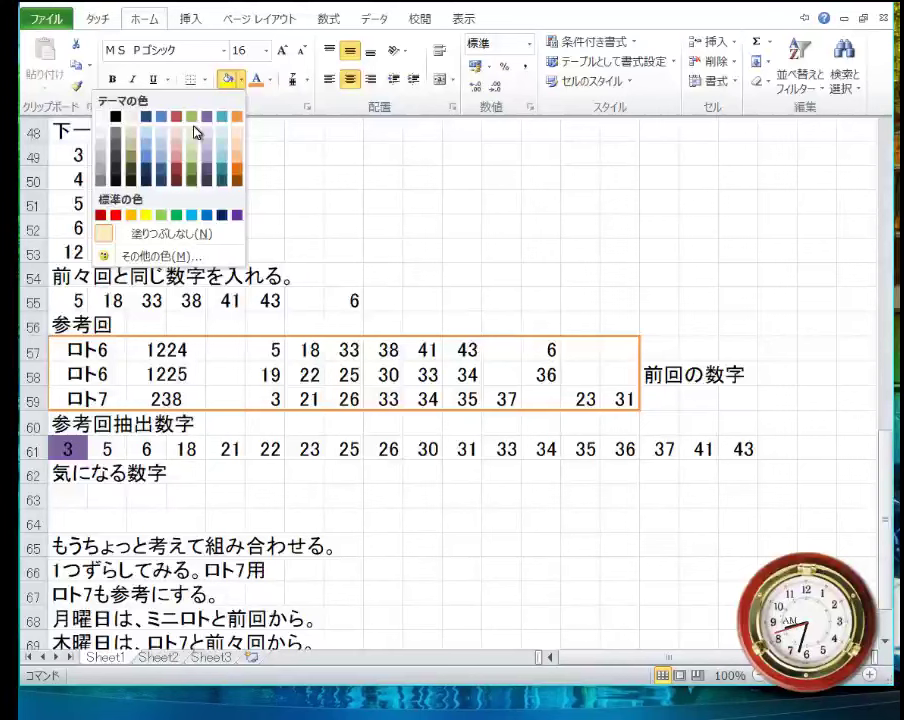
key(Escape)
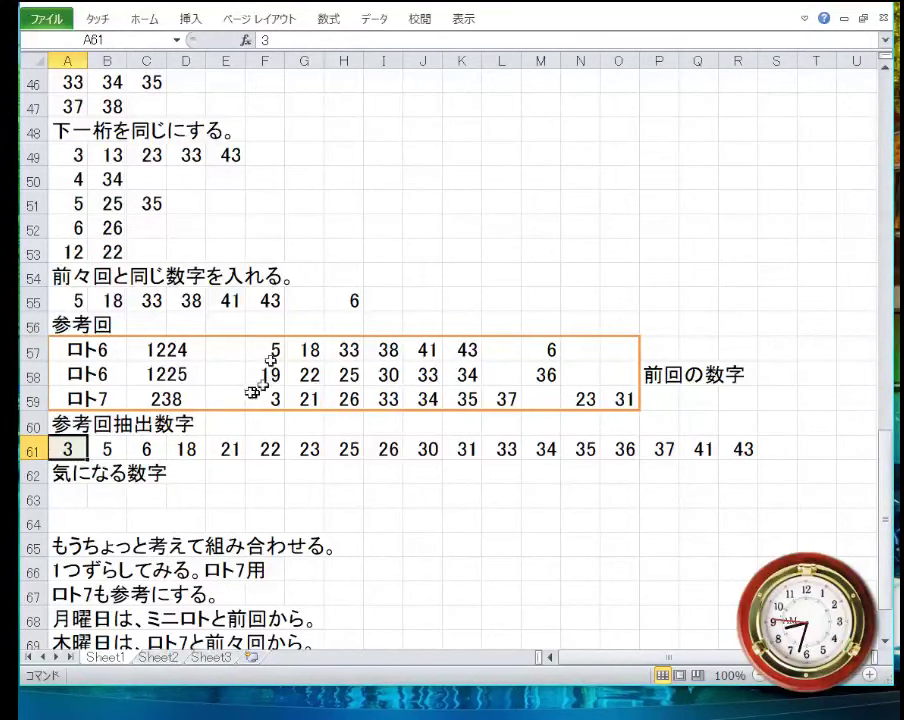
click(102, 452)
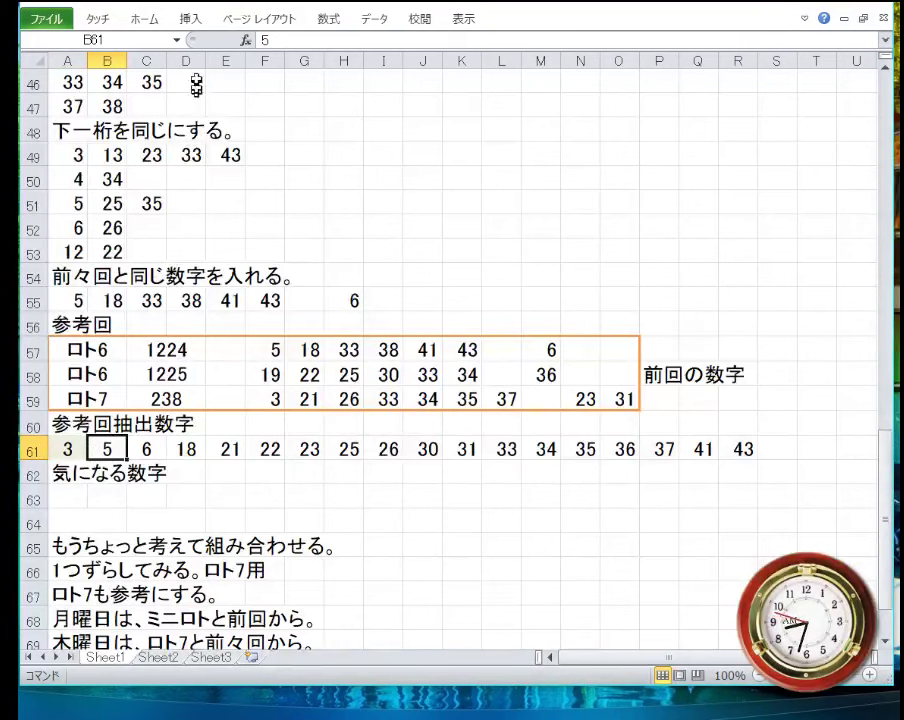
click(144, 19)
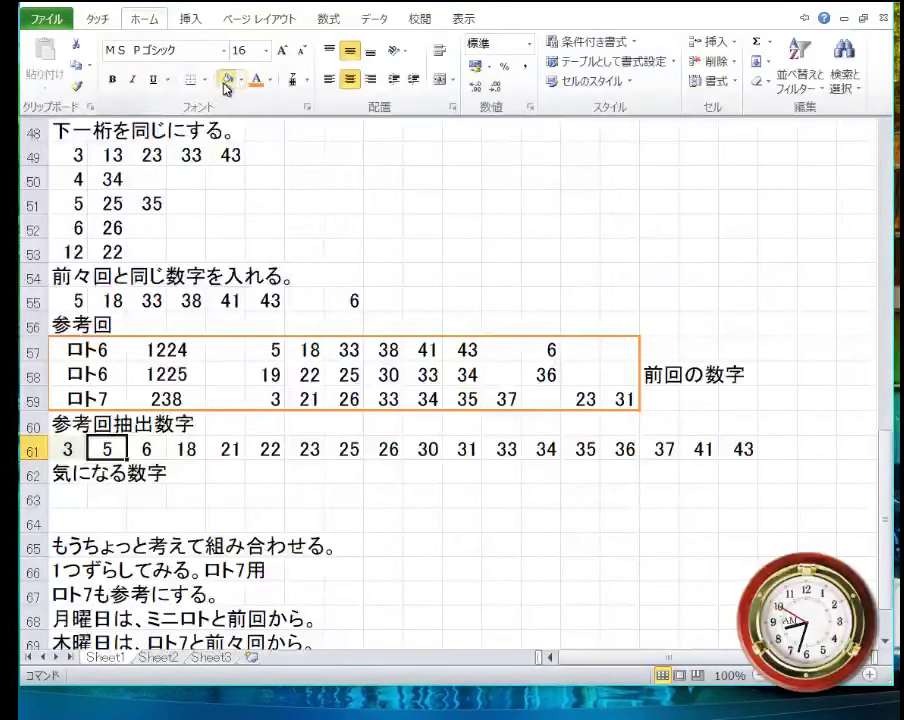
click(222, 122)
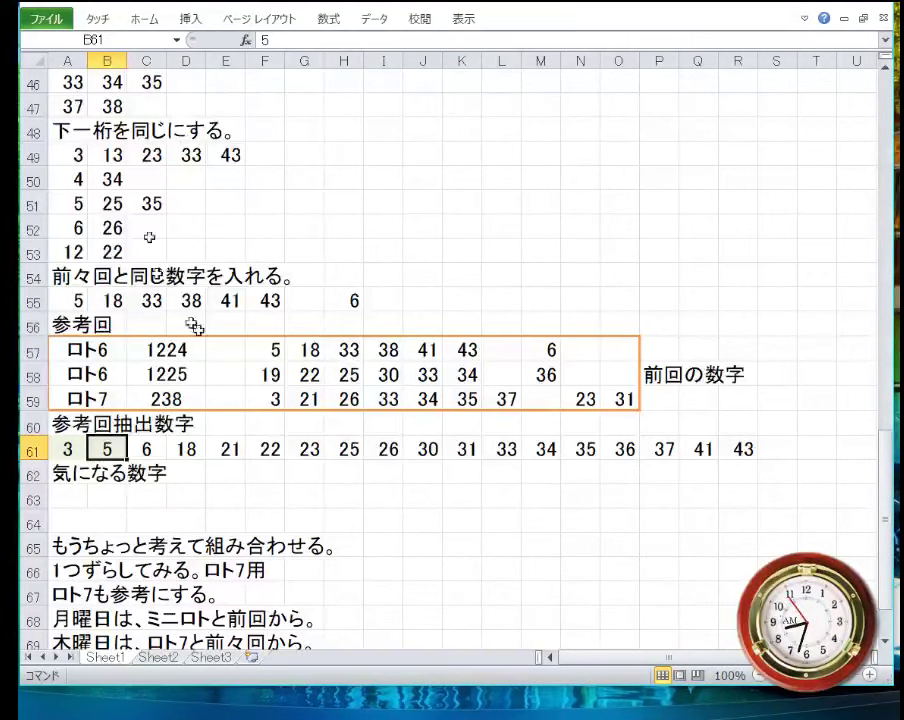
- Apply the same light green fill to 22 in F61 and 30 in J61
click(265, 449)
click(156, 19)
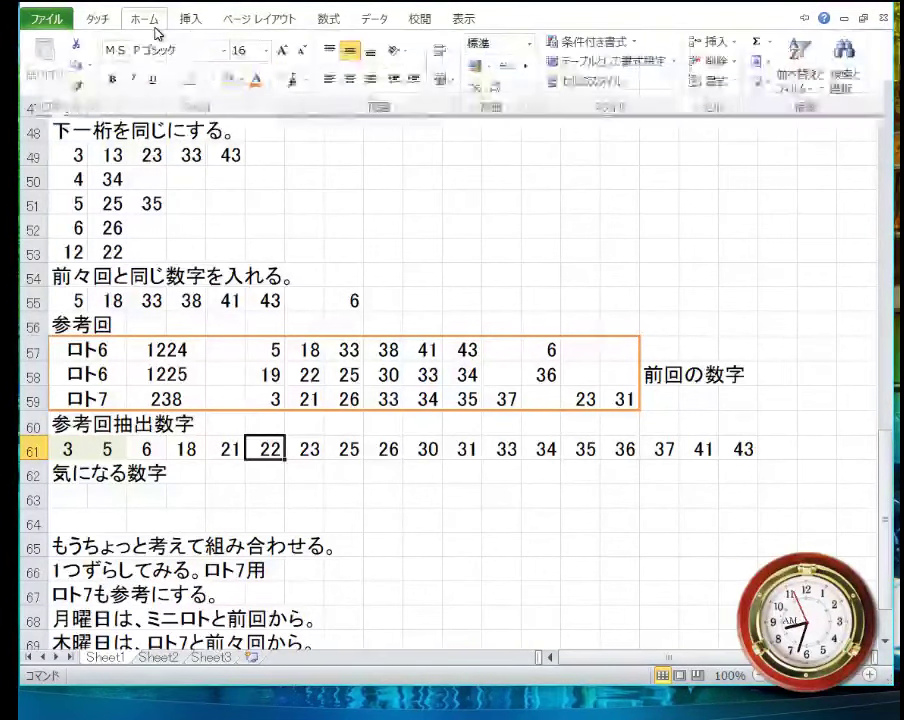
click(218, 81)
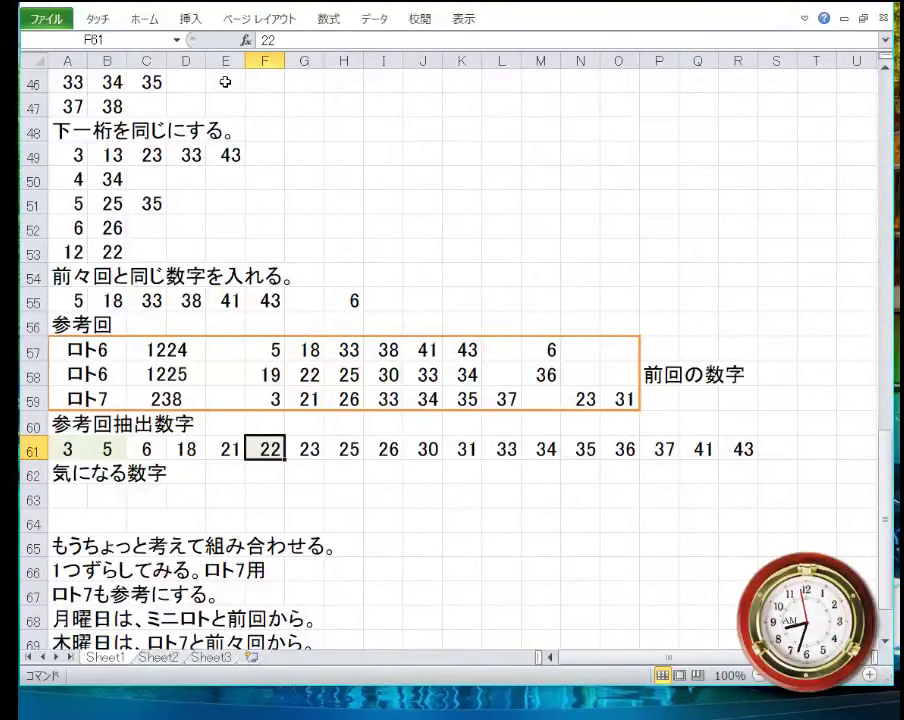
click(432, 458)
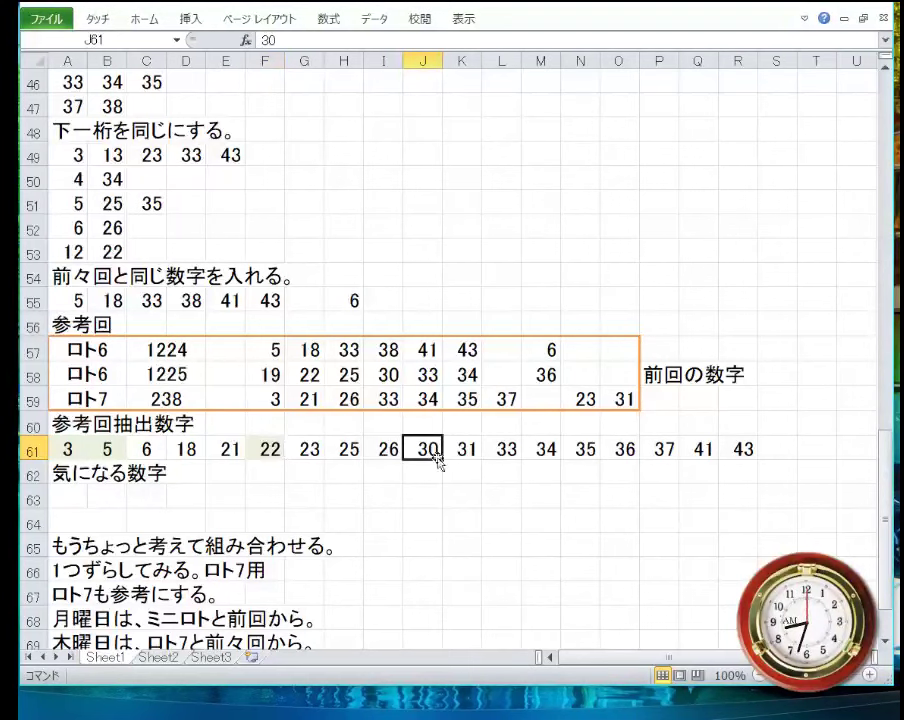
click(145, 19)
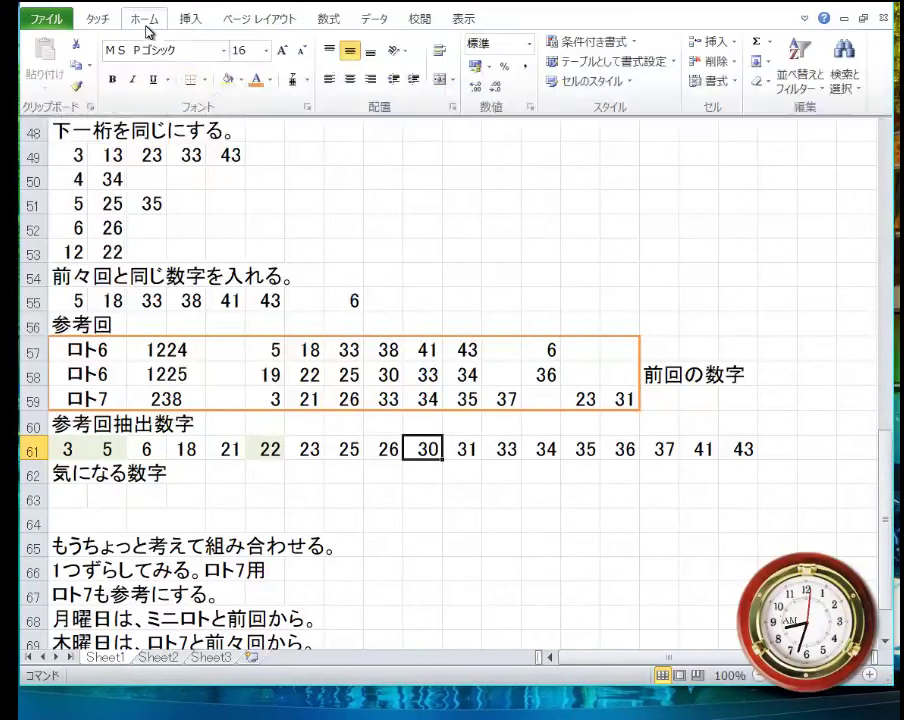
click(232, 80)
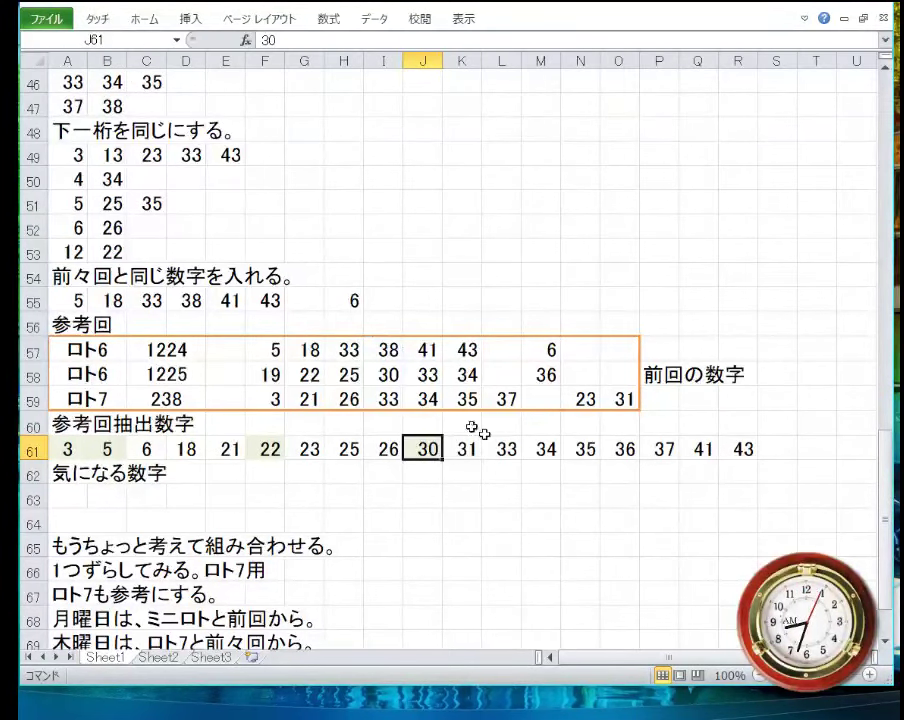
- Apply the same light green fill to 33 in L61, 43 in R61 and 21 in E61
click(503, 452)
click(145, 19)
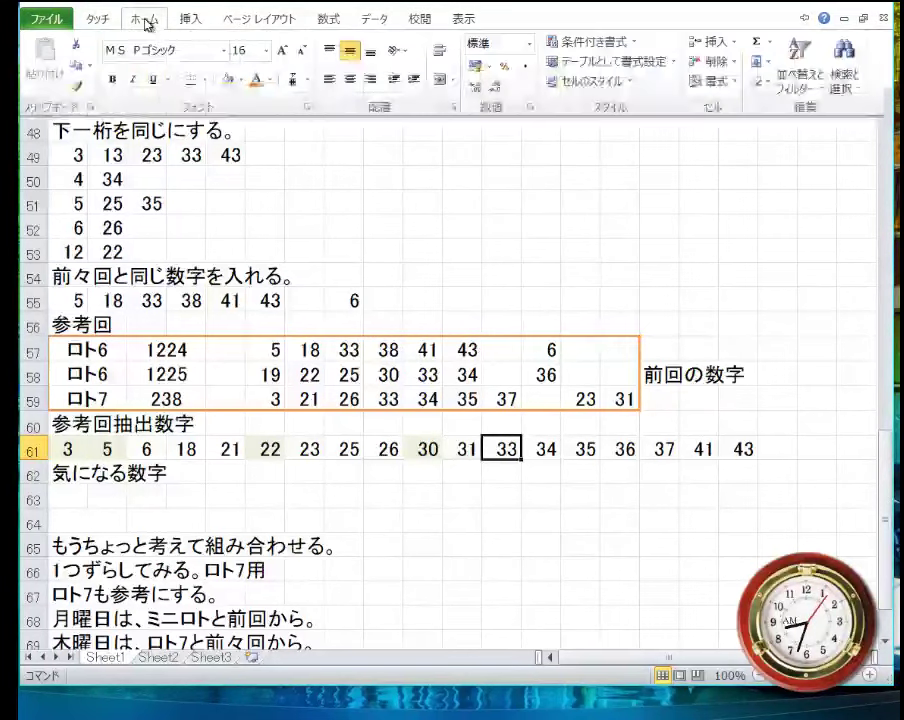
key(ctrl+F1)
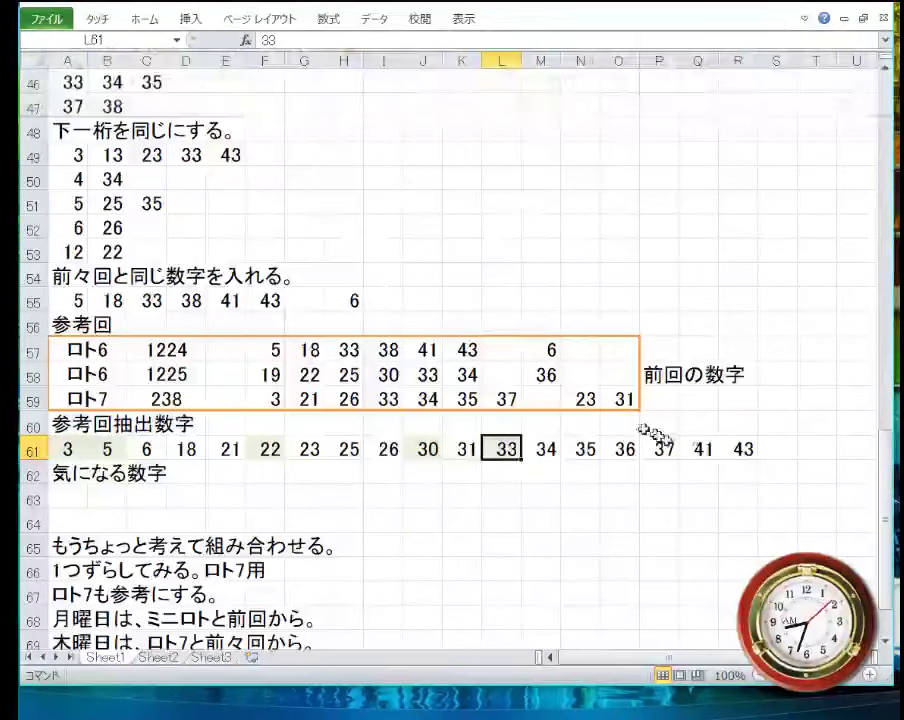
click(736, 449)
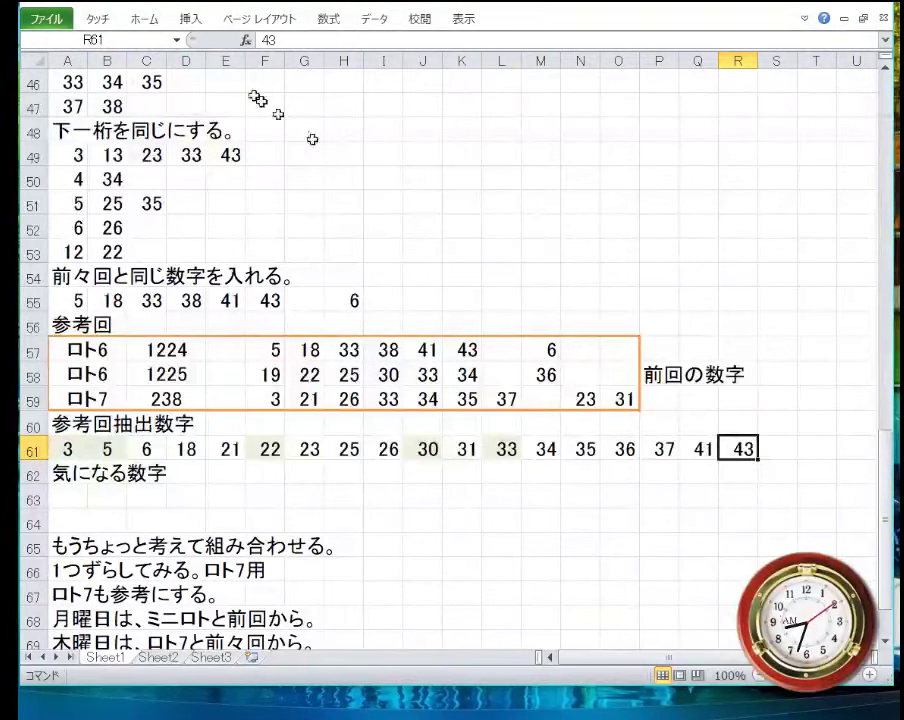
click(144, 18)
click(240, 155)
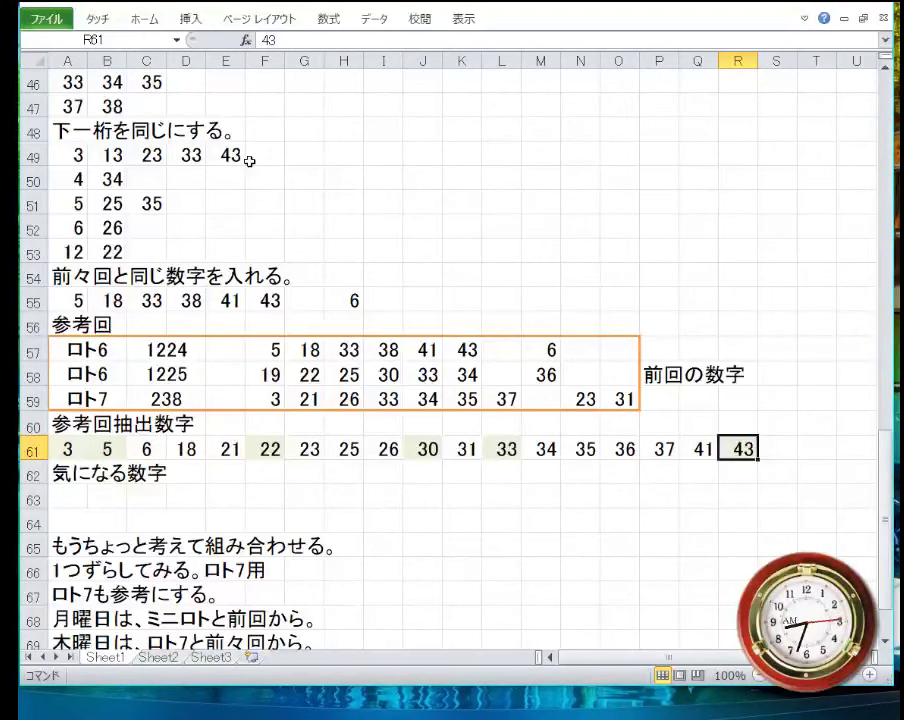
click(230, 449)
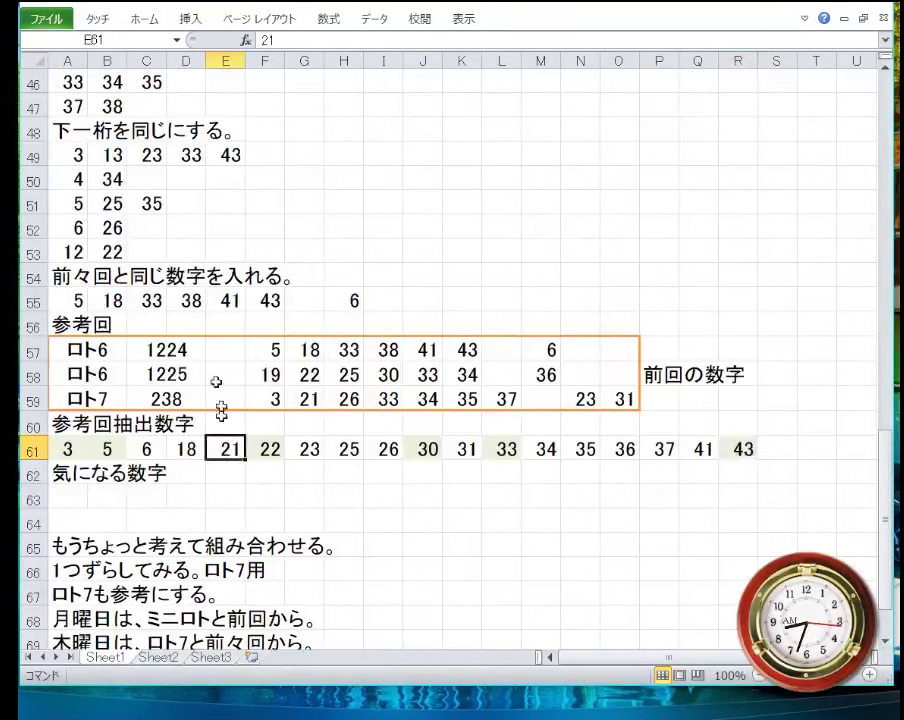
click(144, 18)
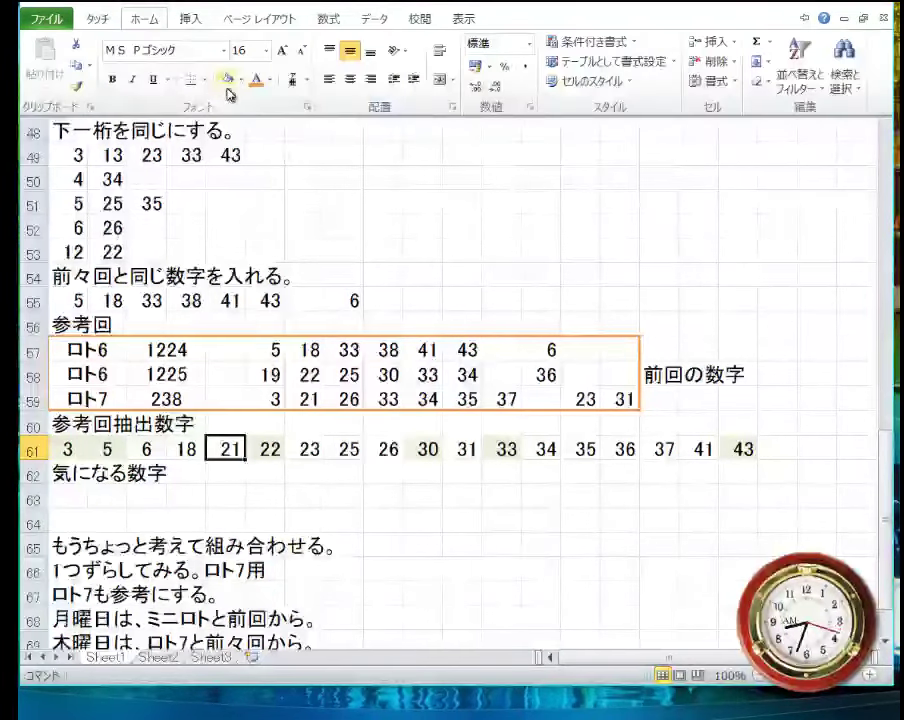
click(218, 141)
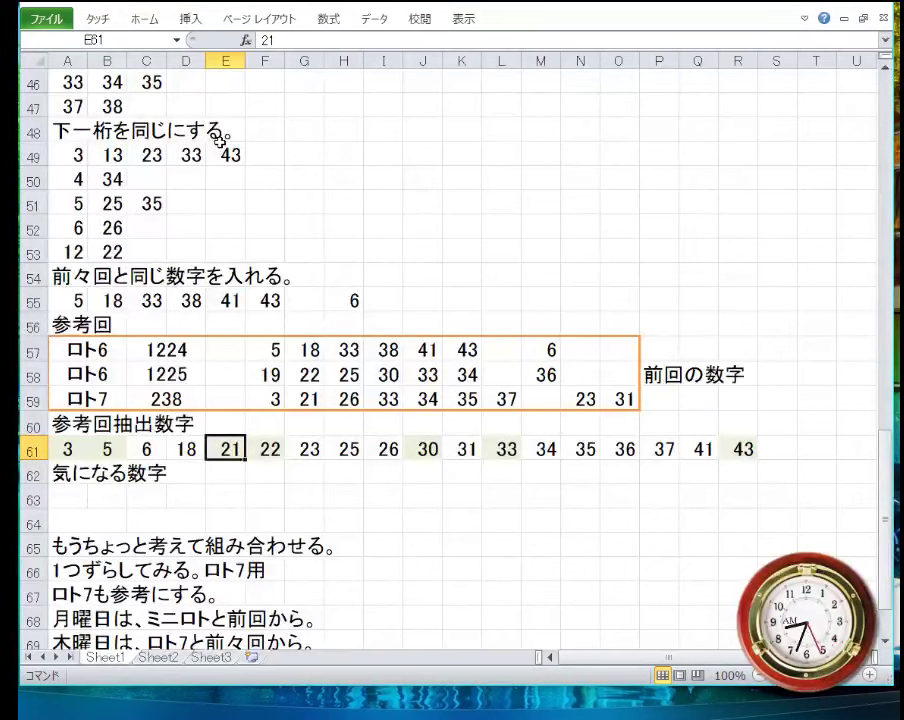
- Enter 3, 5, 21 and 22 in A63:D63 below the 気になる数字 heading
scroll(110, 234, down, 2)
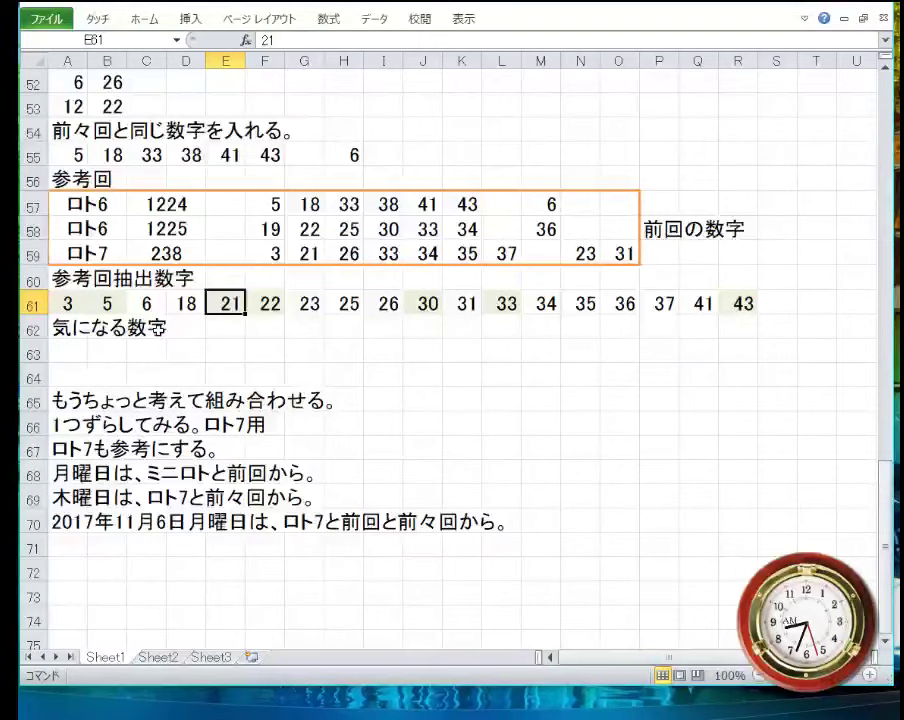
click(85, 354)
text(3)
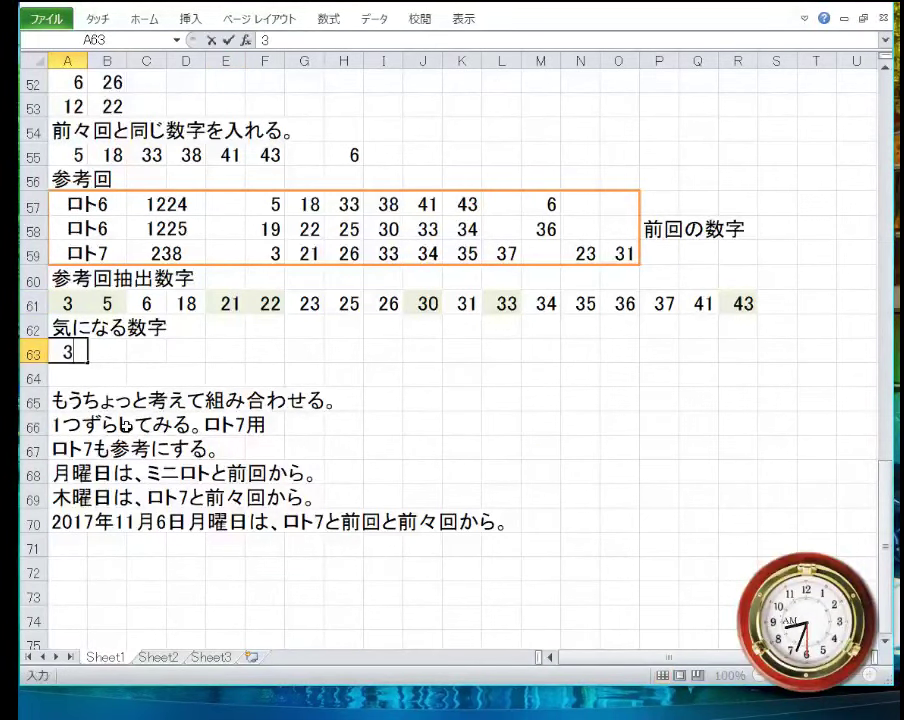
key(Tab)
text(5)
key(Tab)
text(21)
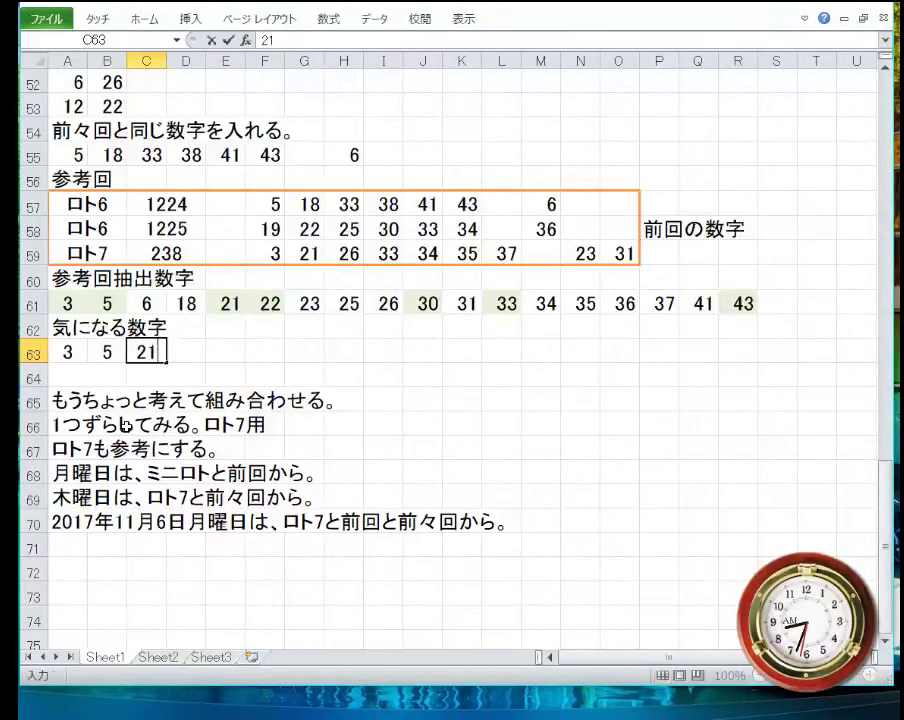
key(Tab)
text(22)
- Complete the 気になる数字 row with 30, 33 and 43 in E63:G63
key(Tab)
text(30)
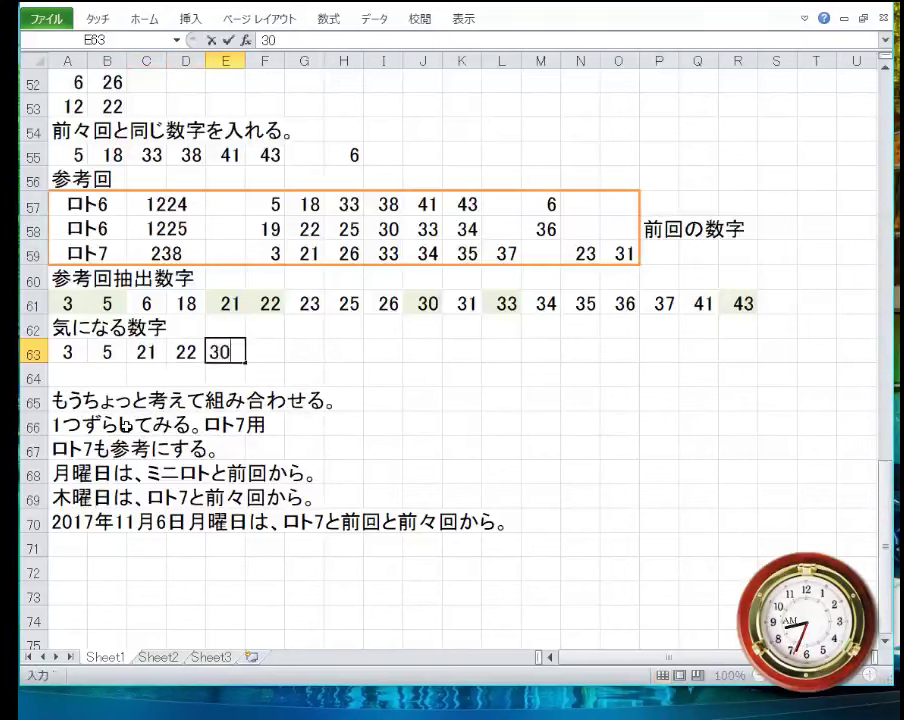
key(Tab)
text(33)
key(Tab)
text(43)
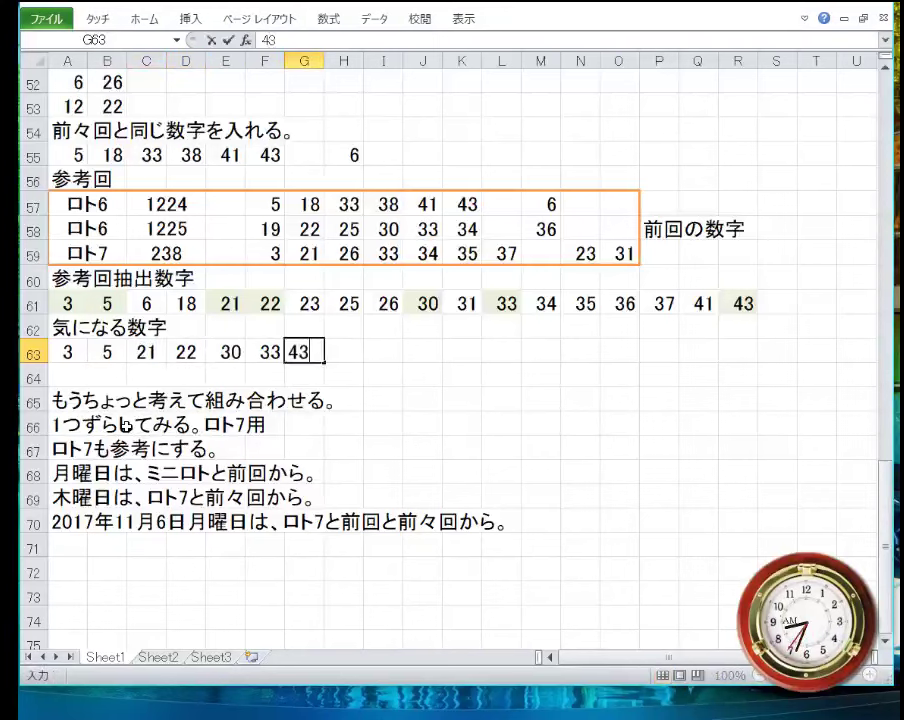
key(Down)
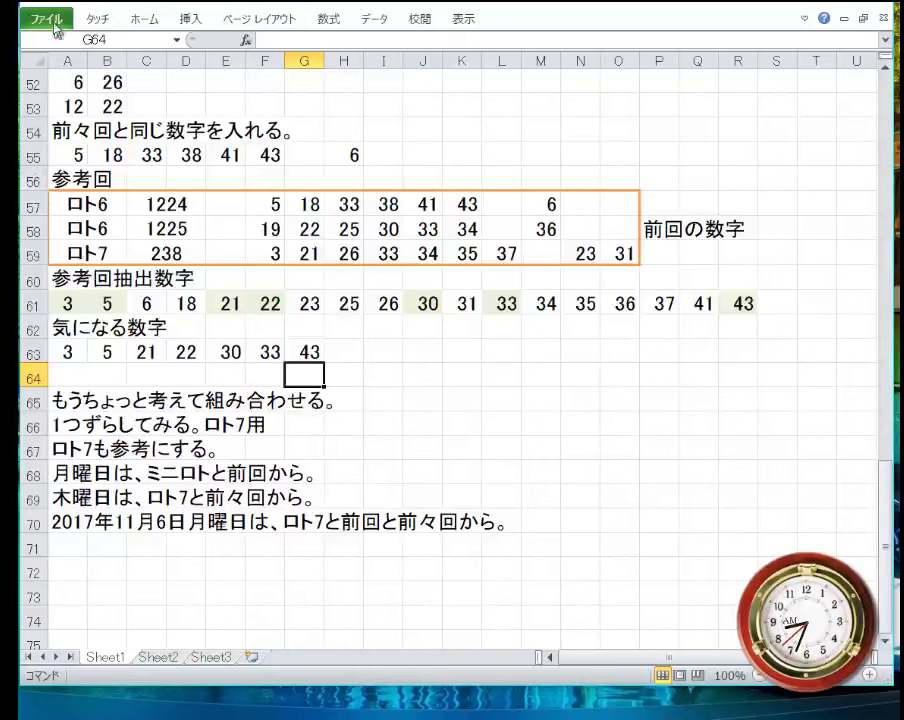
scroll(288, 206, up, 10)
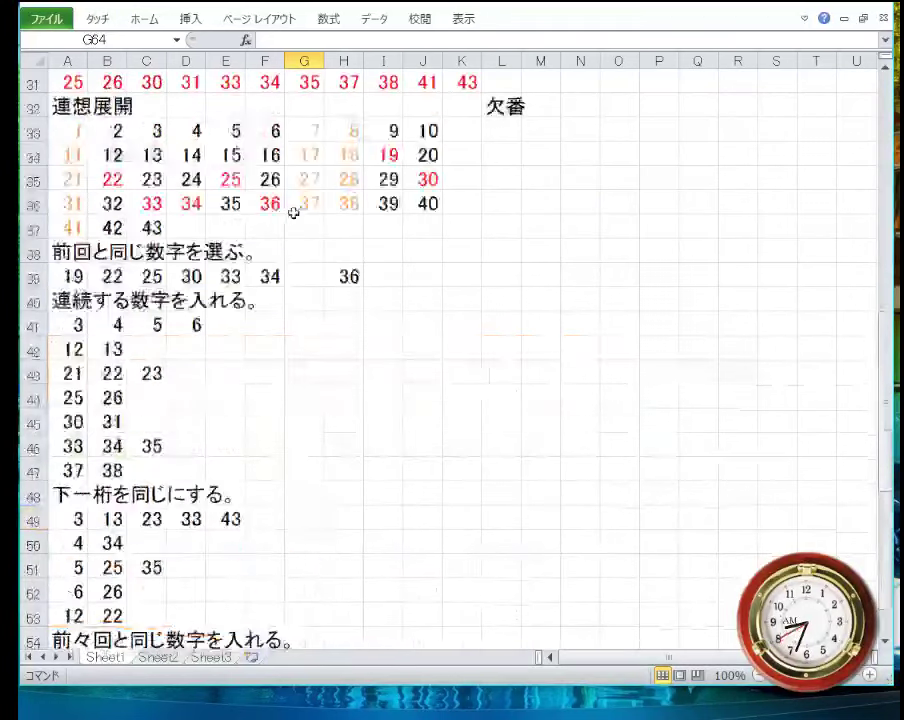
scroll(293, 210, up, 5)
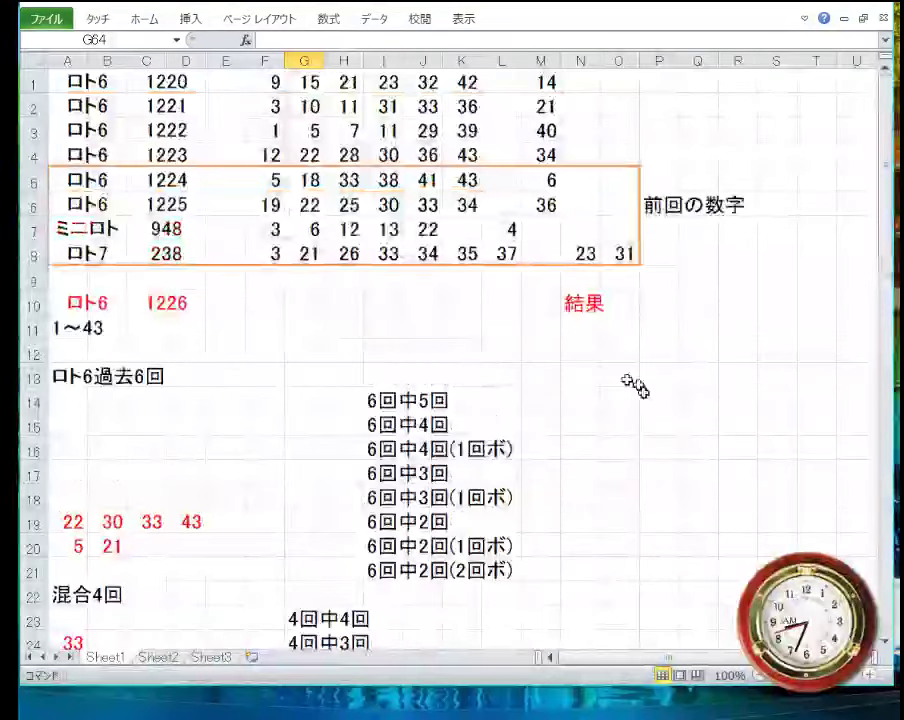
drag(790, 618, 797, 590)
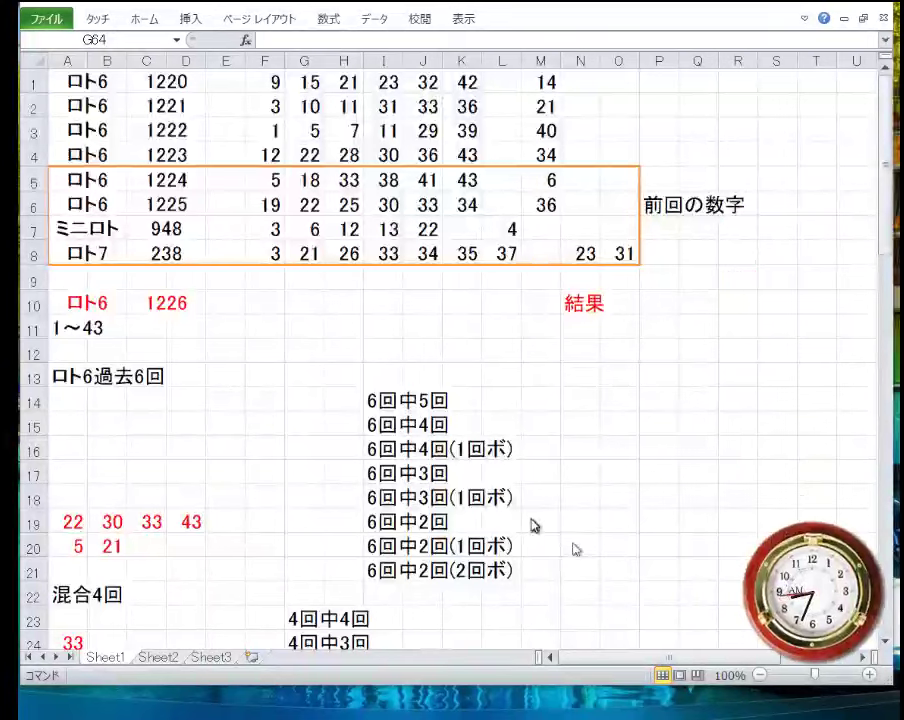